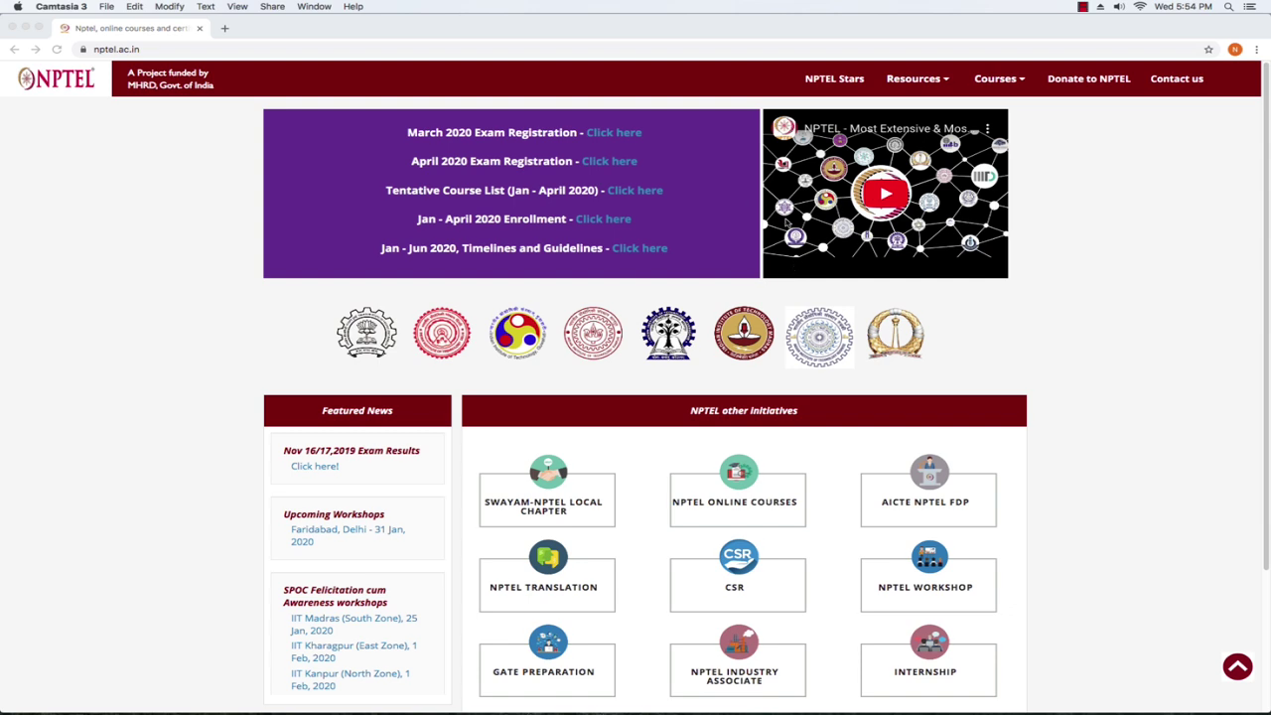
Open the April 2020 exam registration page from the NPTEL home page and choose Google as the sign-in method
left_click(202, 51)
left_click(132, 49)
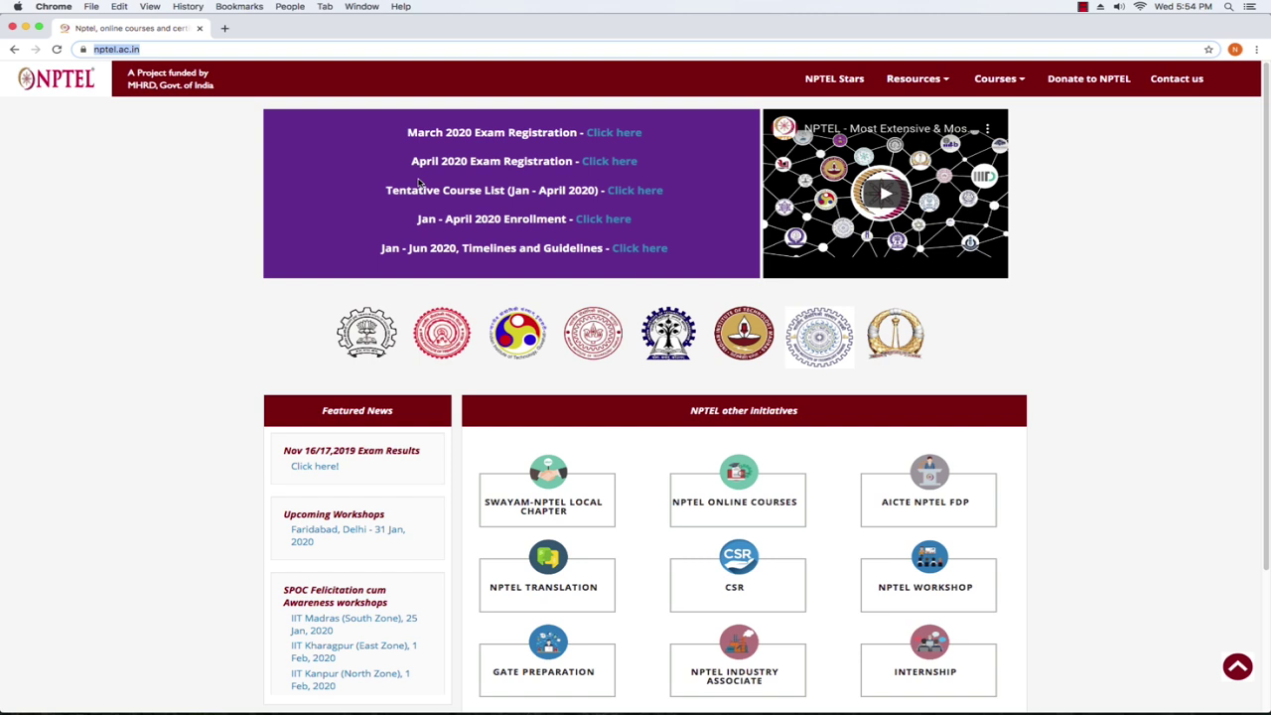
left_click(602, 163)
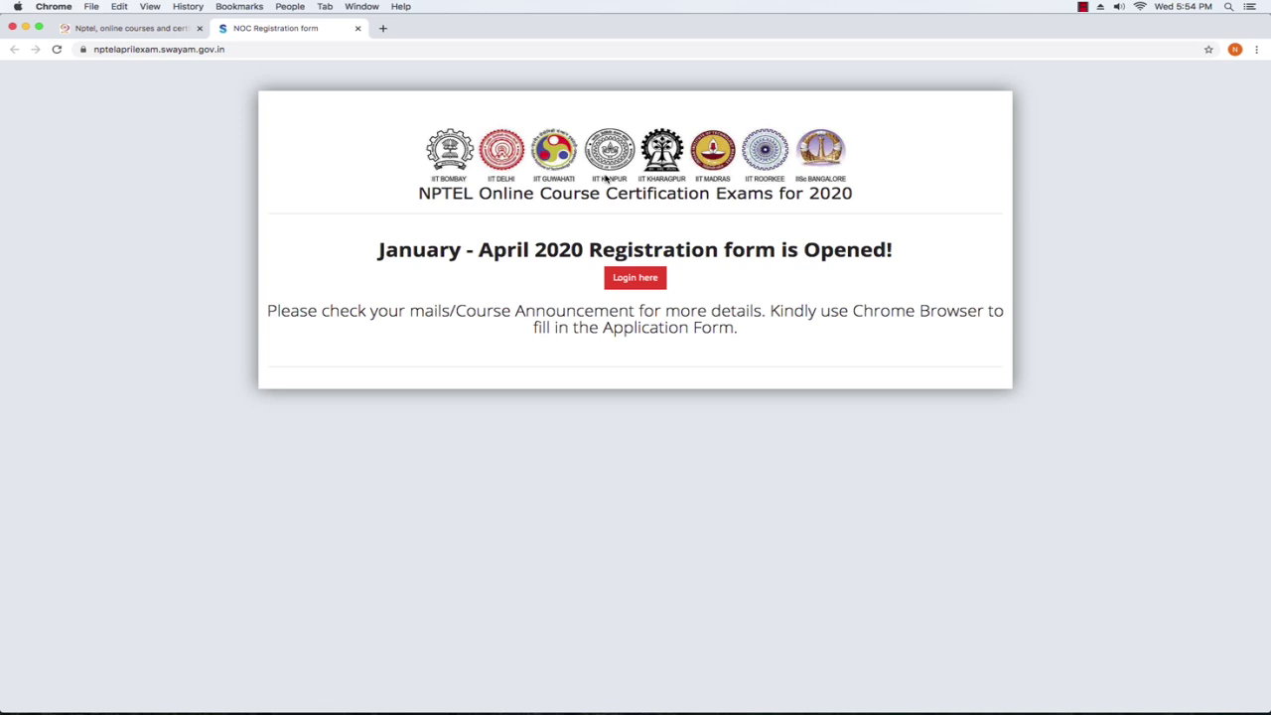
left_click(647, 281)
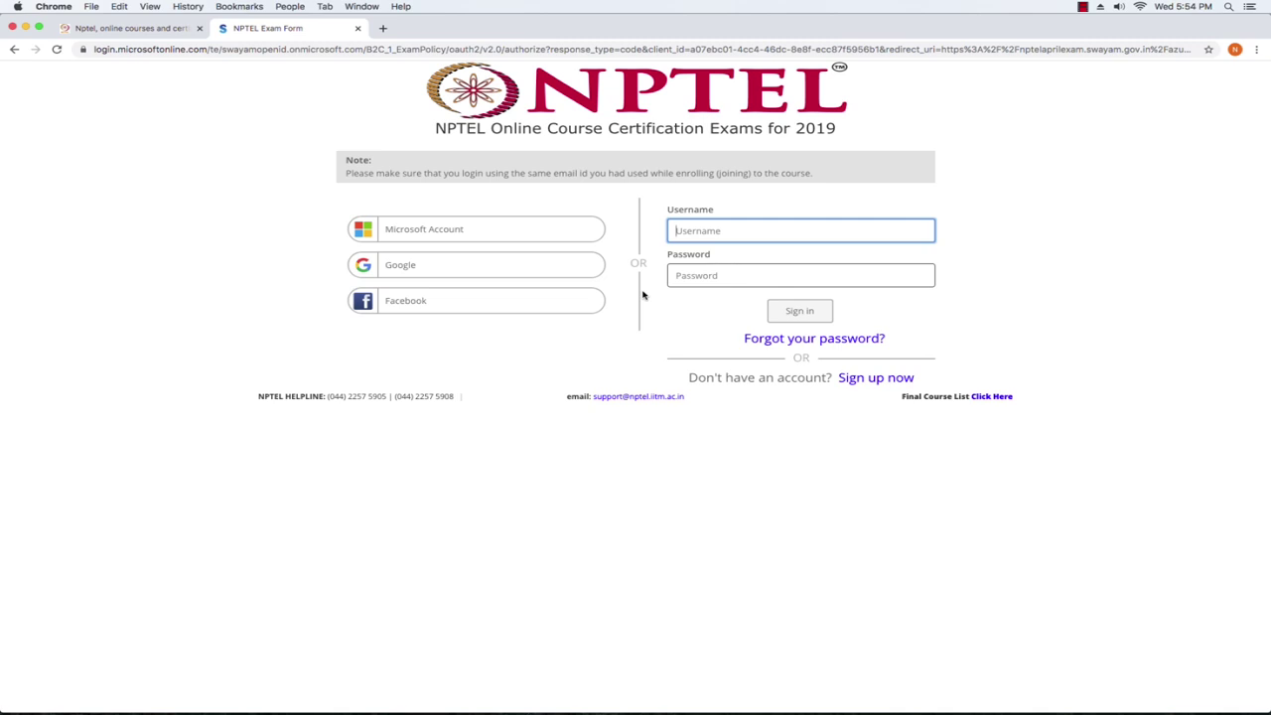
left_click(484, 270)
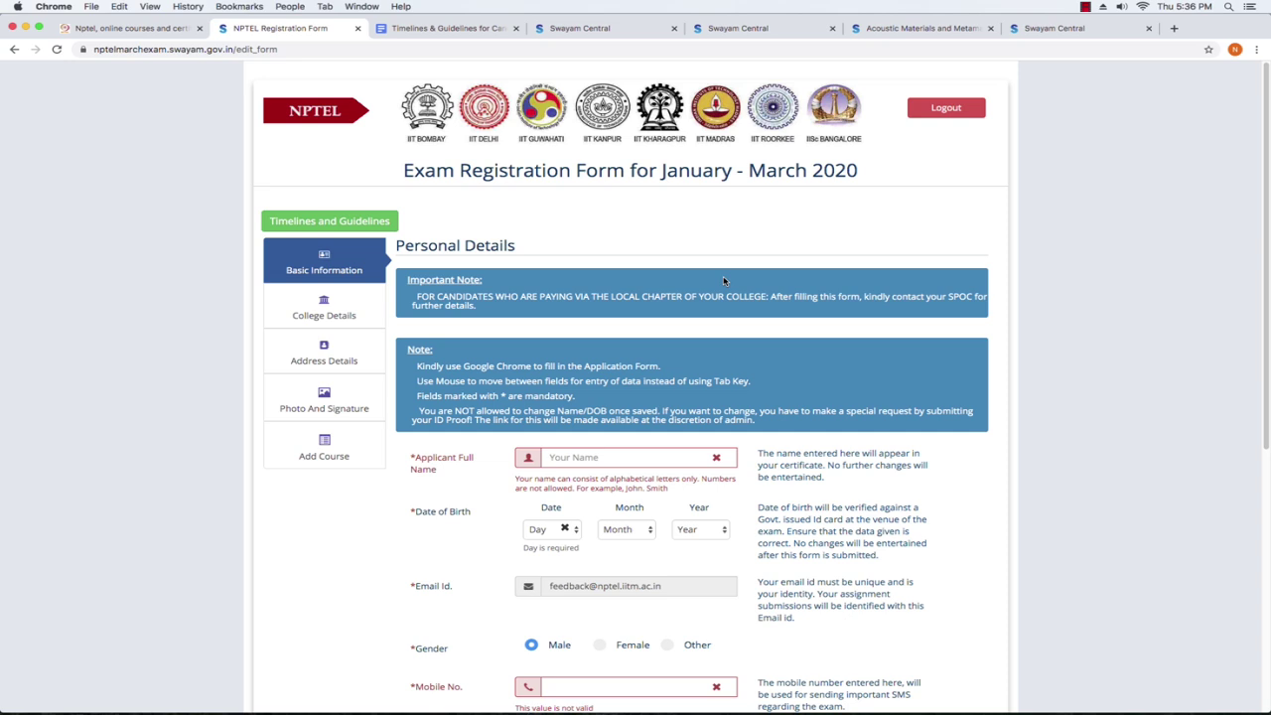
Enter the applicant's full name and date of birth in the personal details
left_click(599, 457)
type("Giribabu B")
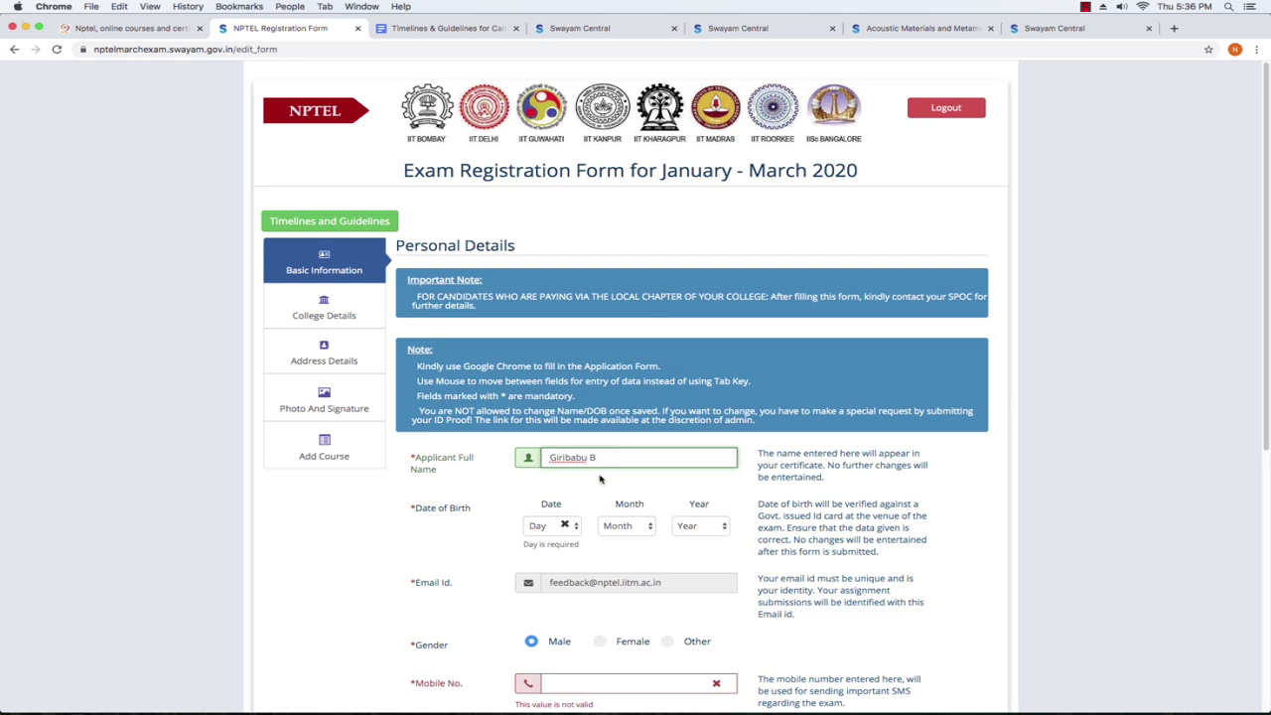
left_click(568, 526)
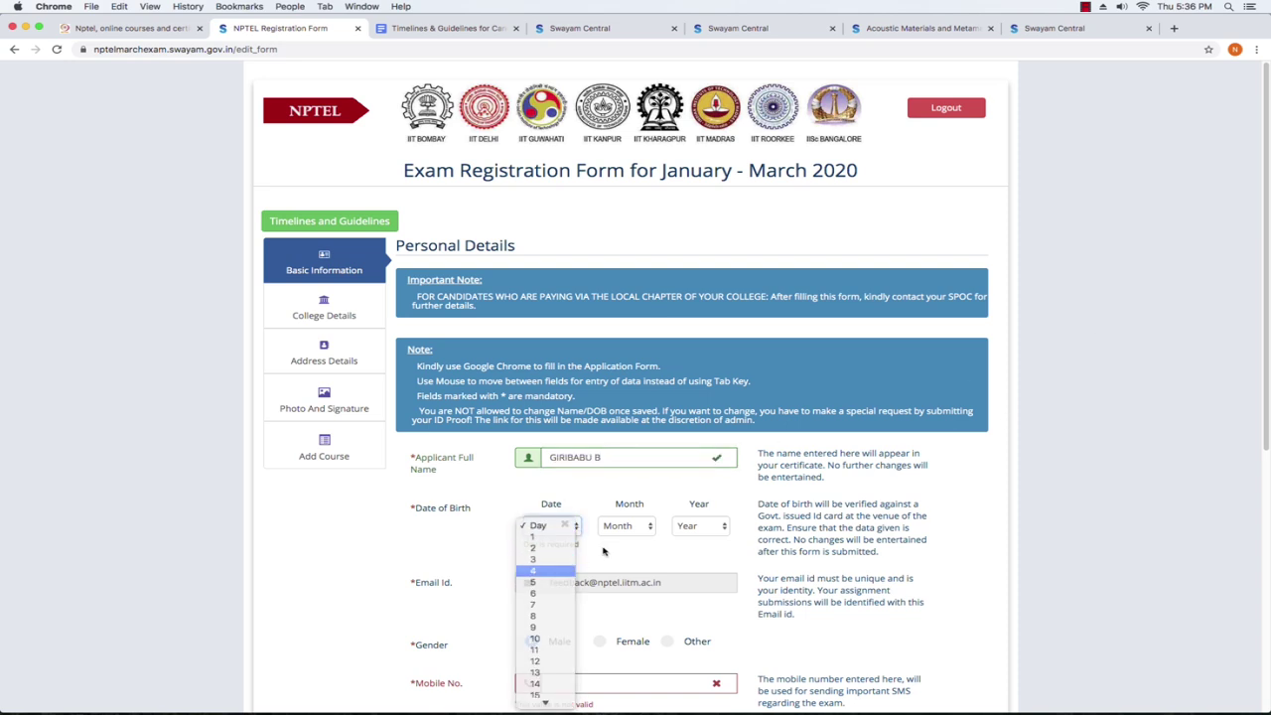
left_click(556, 571)
left_click(653, 526)
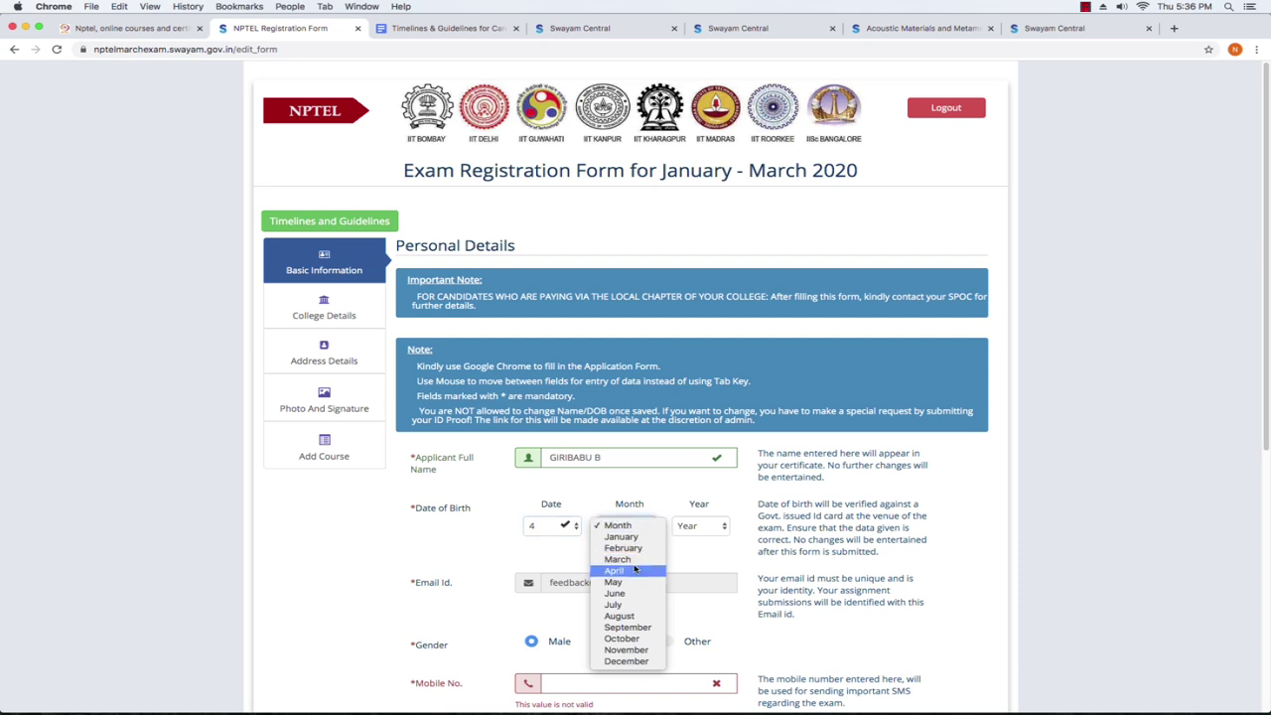
left_click(636, 603)
left_click(715, 532)
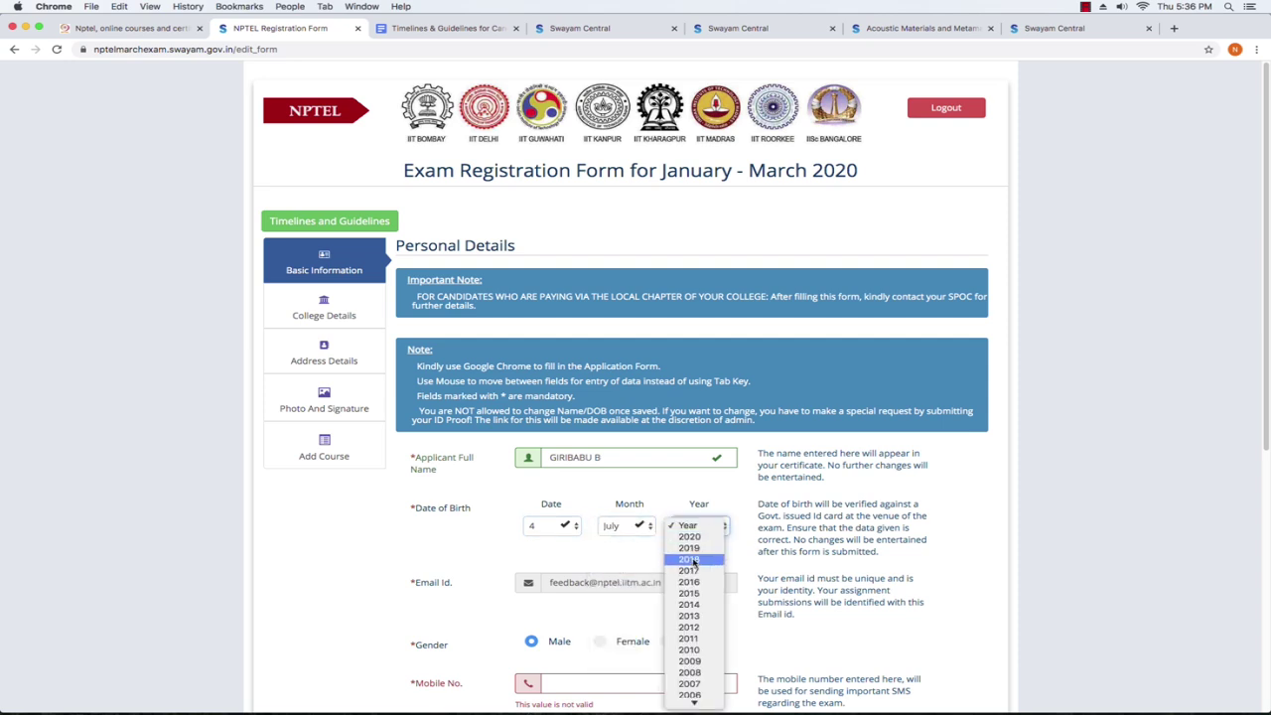
left_click(741, 547)
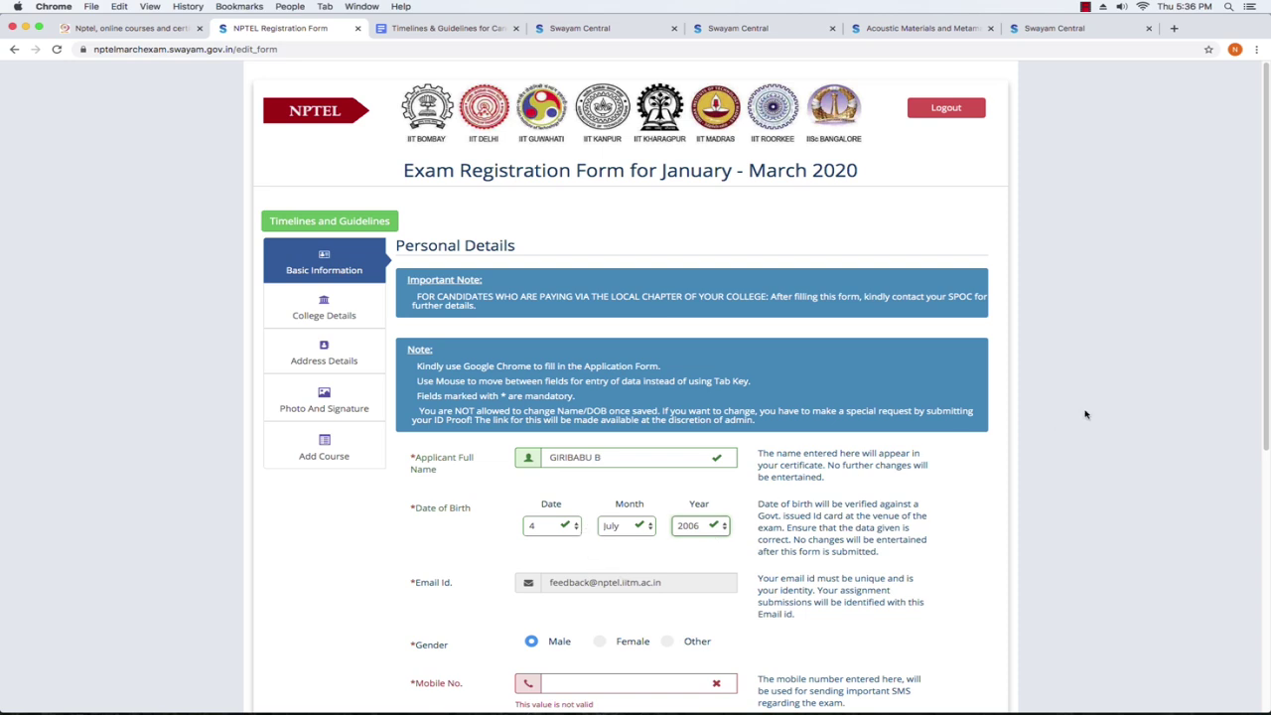
Enter the applicant's mobile number and repeat it in the confirmation field
scroll(1085, 414, "down", 3)
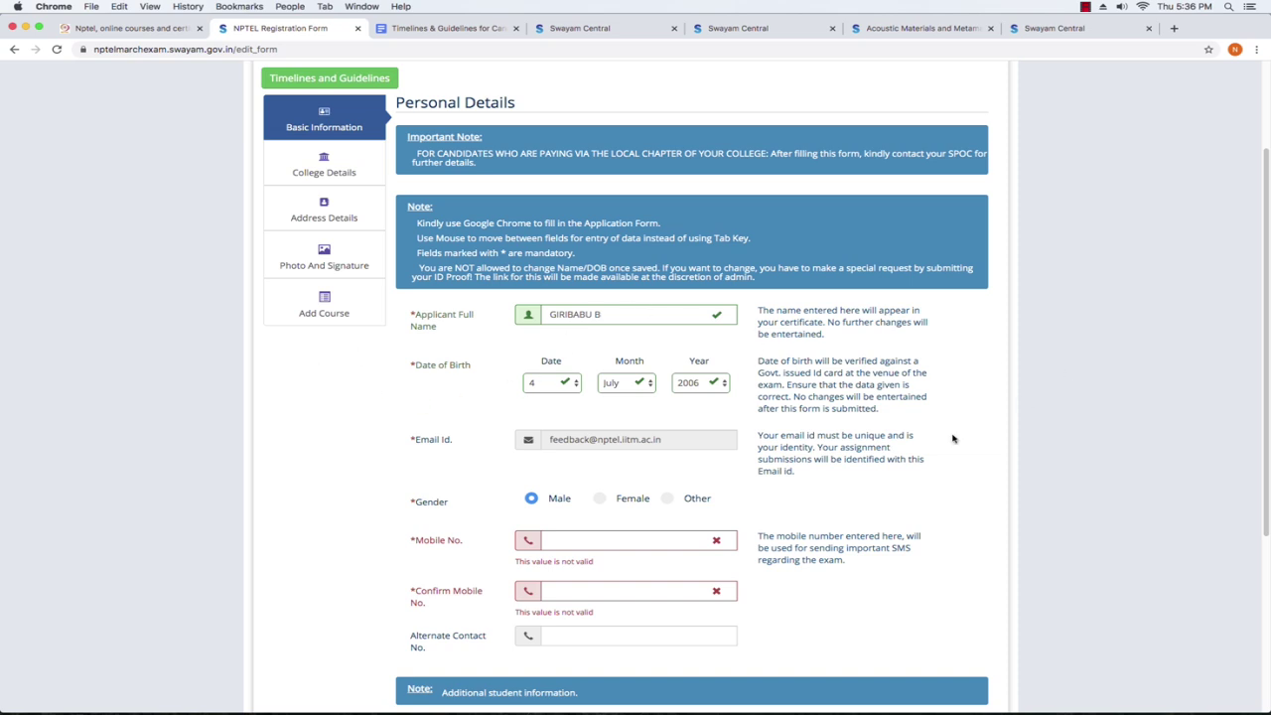
left_click(640, 540)
type("9")
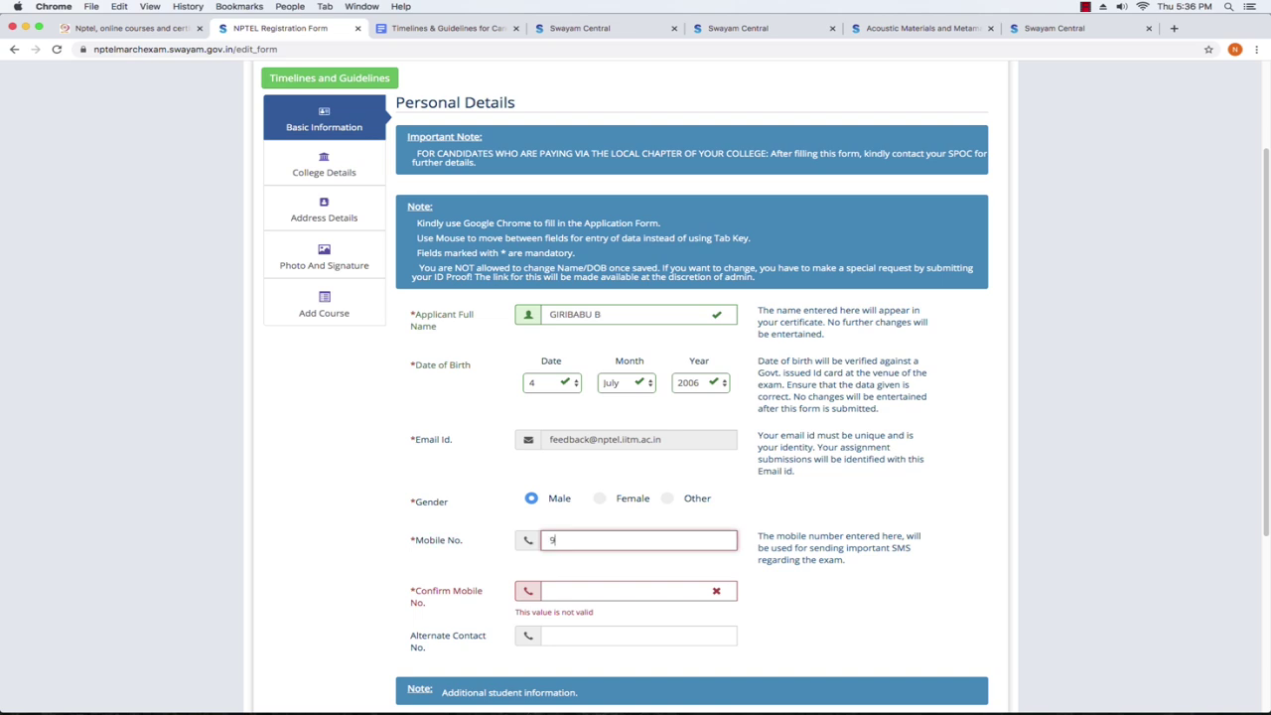
type("999999999")
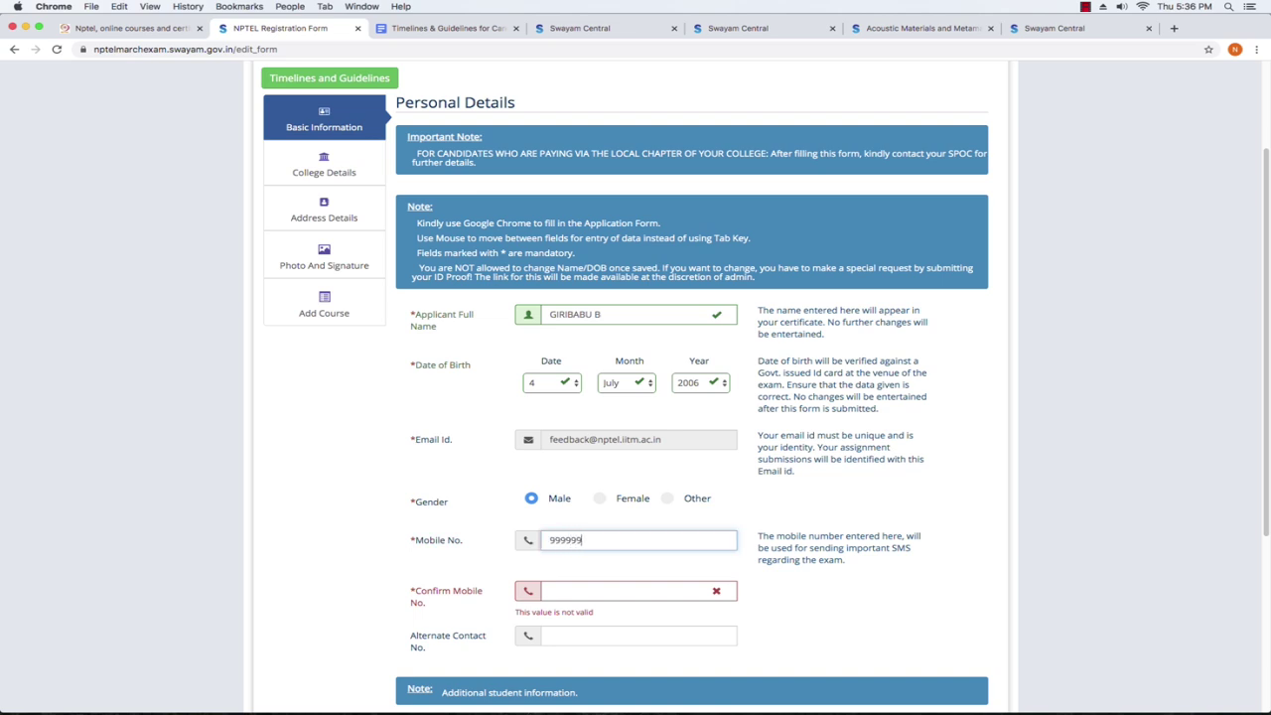
left_click(599, 587)
type("999")
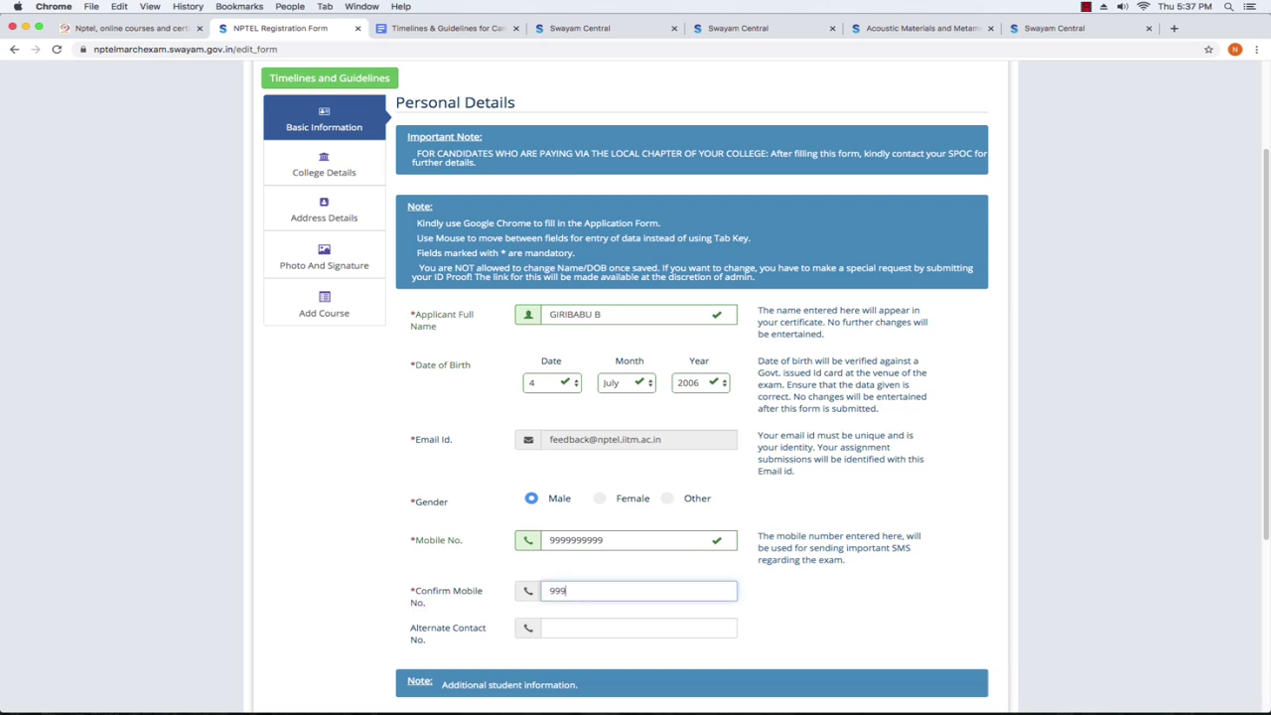
type("9999999")
left_click(1109, 432)
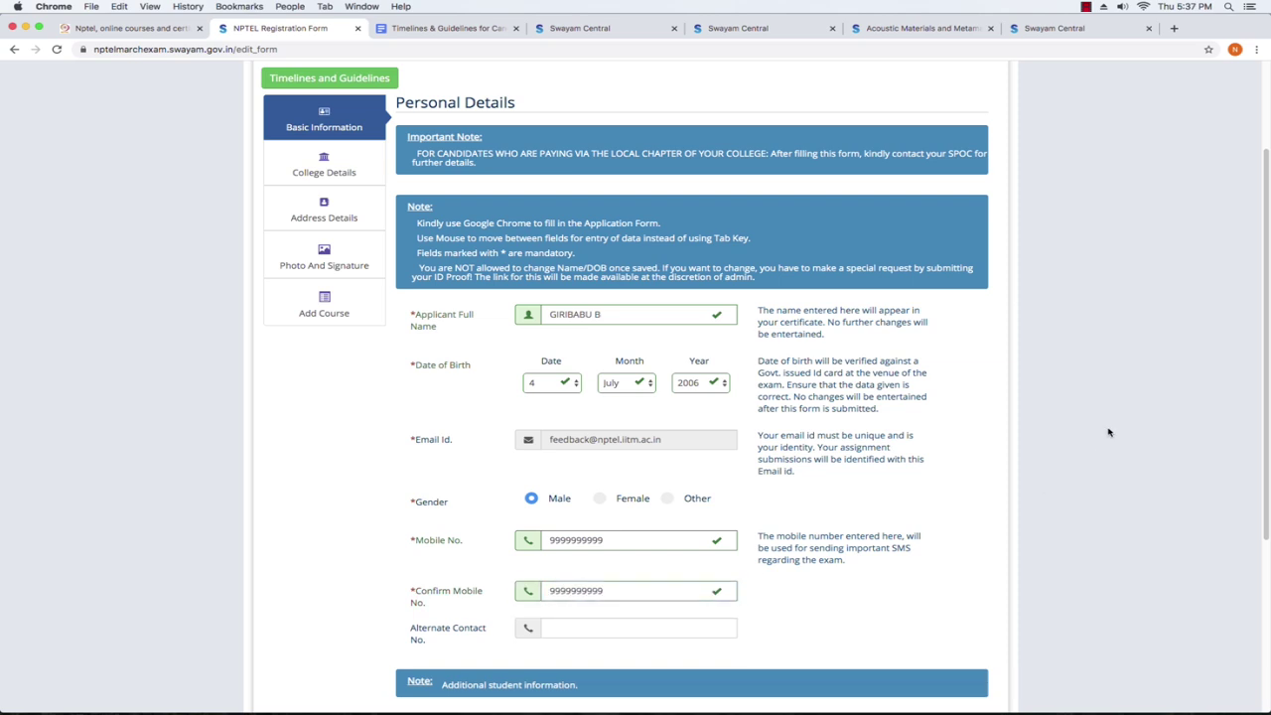
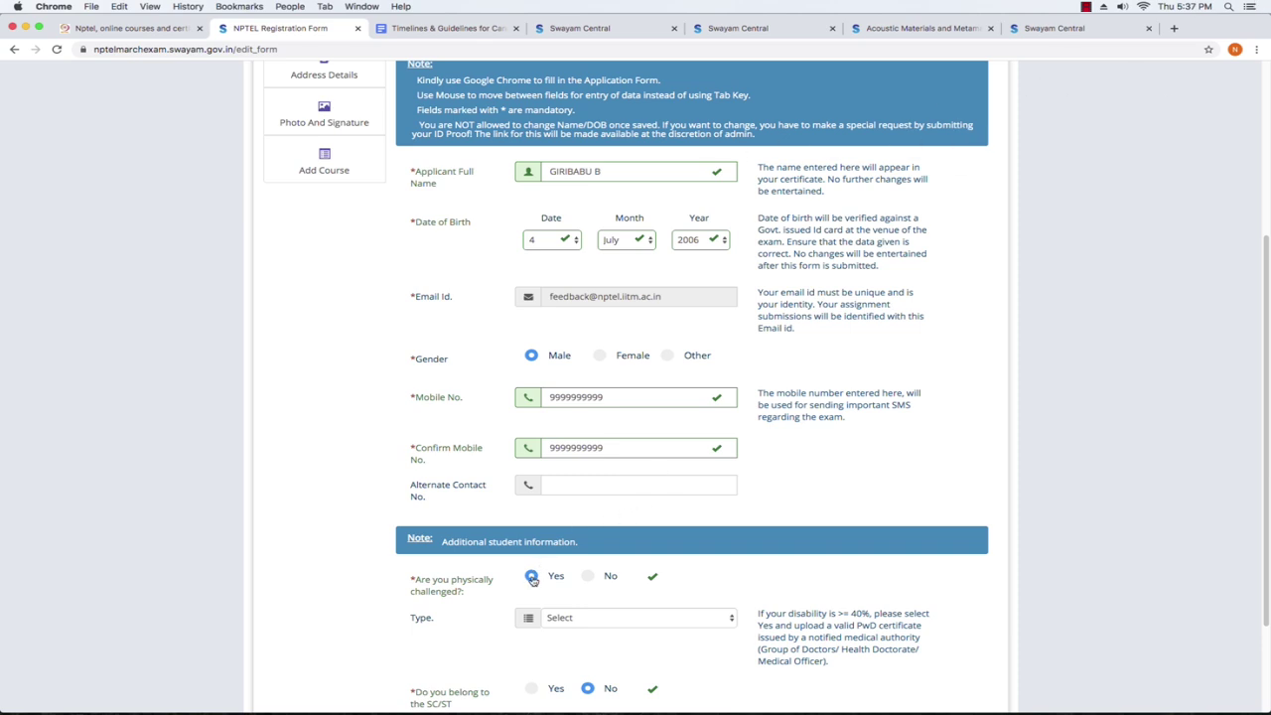
Mark the applicant as physically challenged with the type Visually Impaired with scribe
left_click(625, 619)
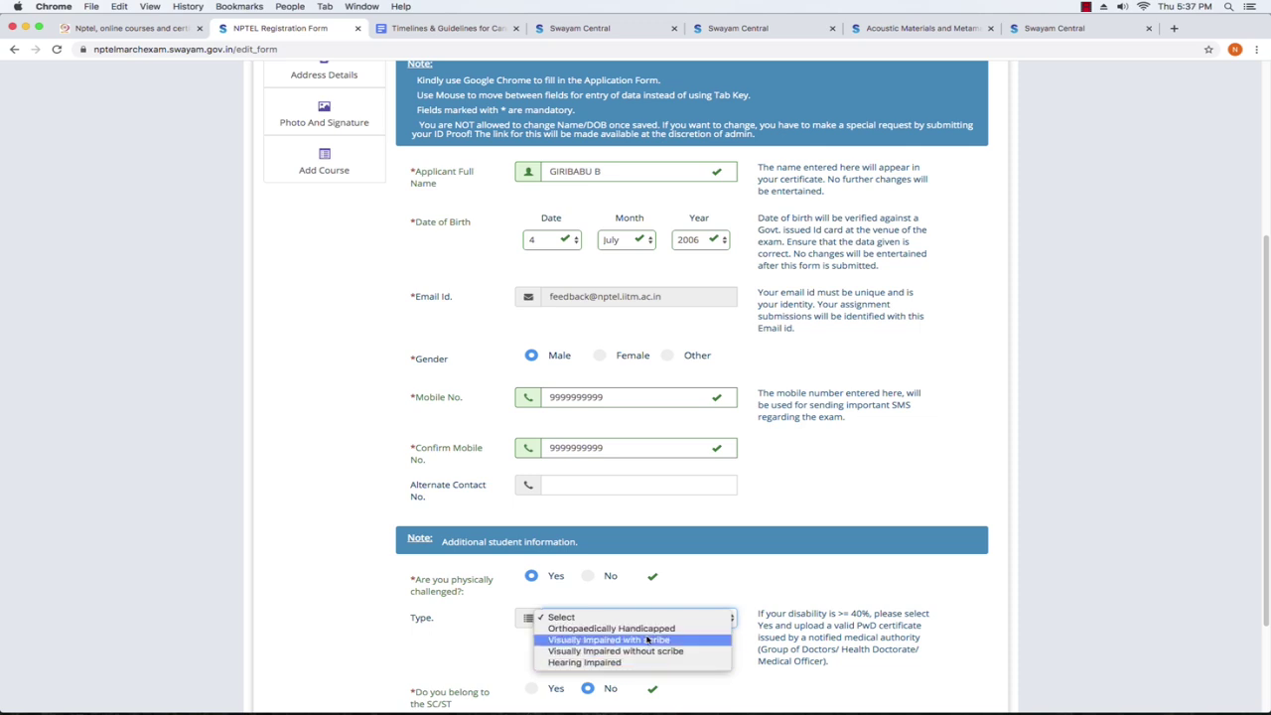
left_click(648, 640)
left_click(728, 618)
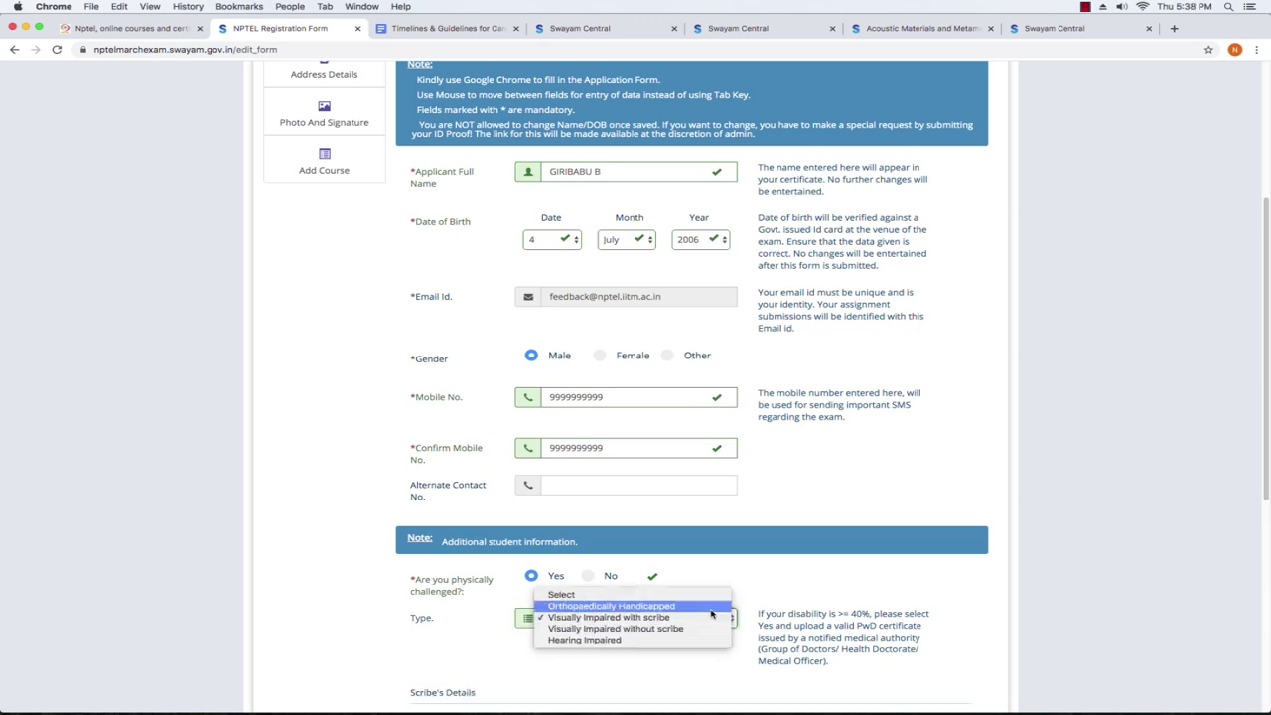
left_click(680, 620)
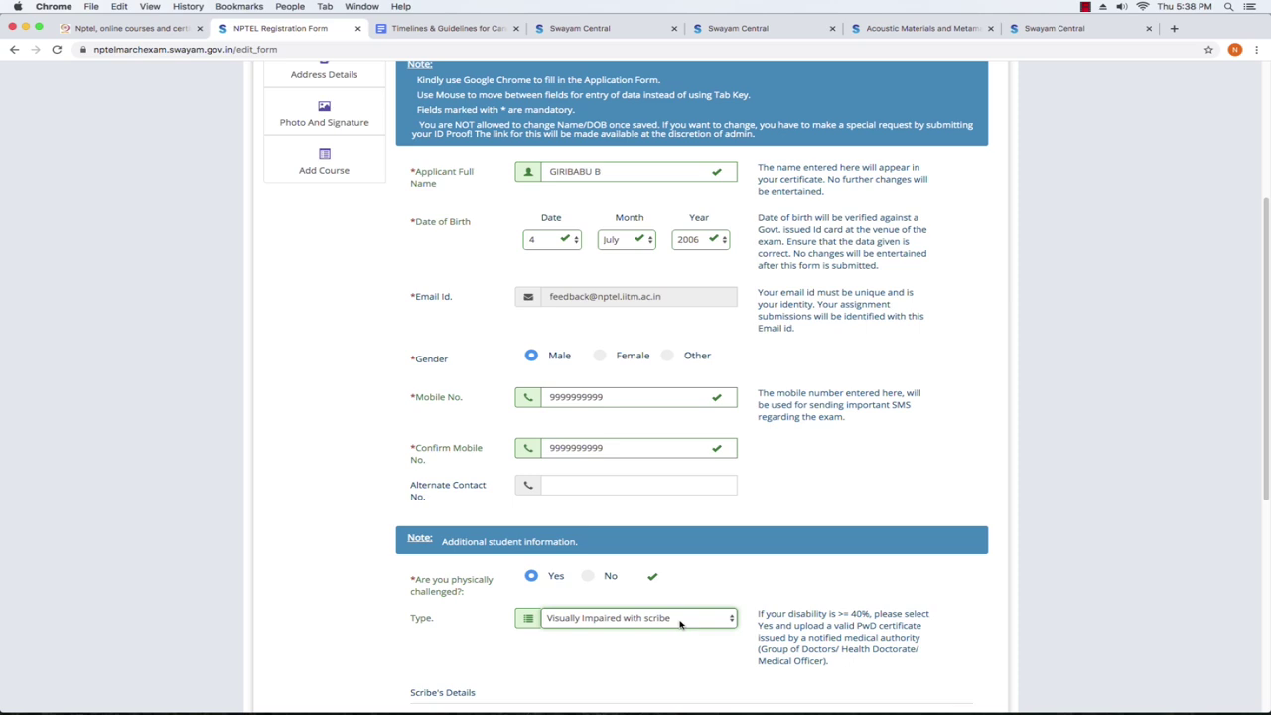
left_click(708, 583)
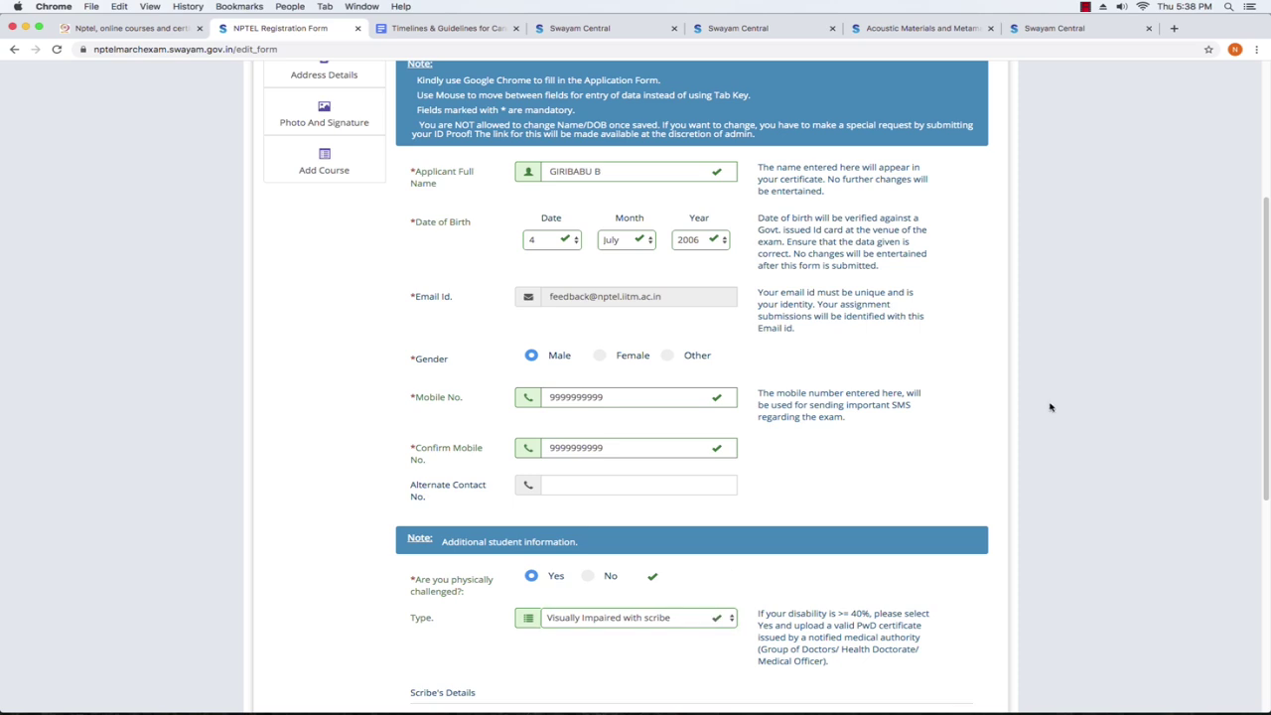
Examine the scribe's details fields, including the role choices, relation to candidate, ID proof types and ID proof number
scroll(1066, 409, "down", 5)
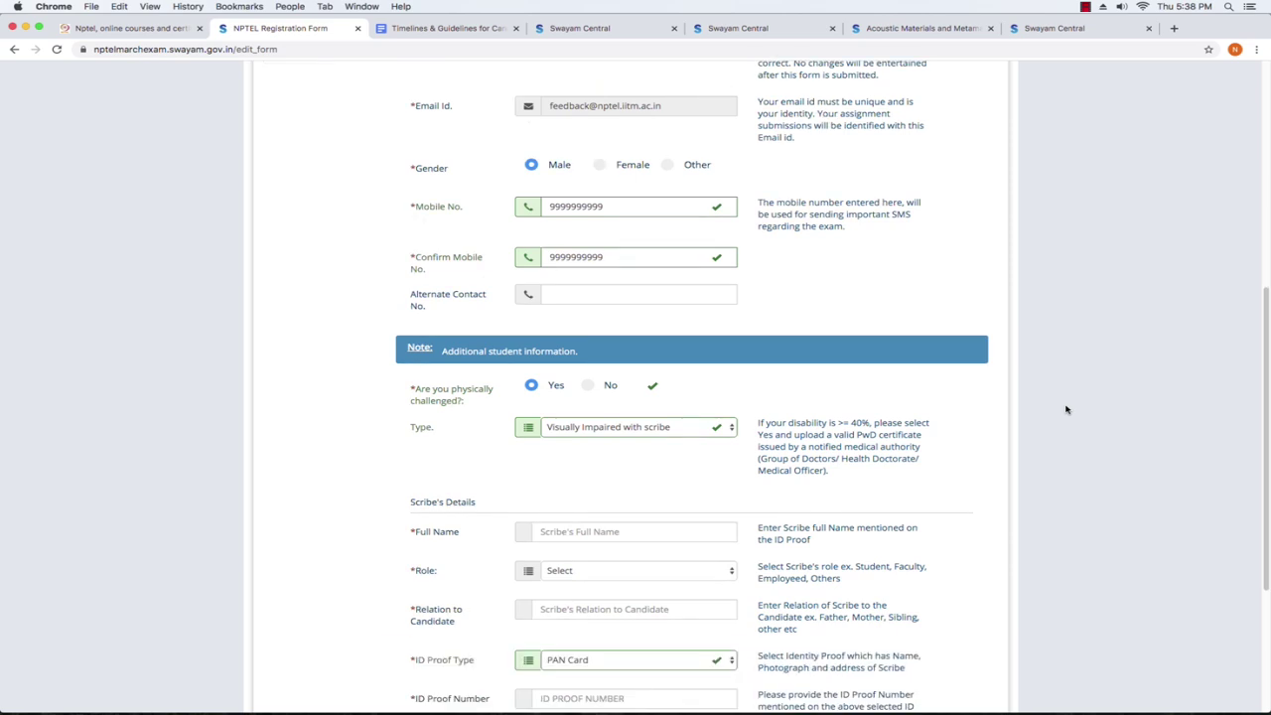
scroll(1066, 409, "up", 1)
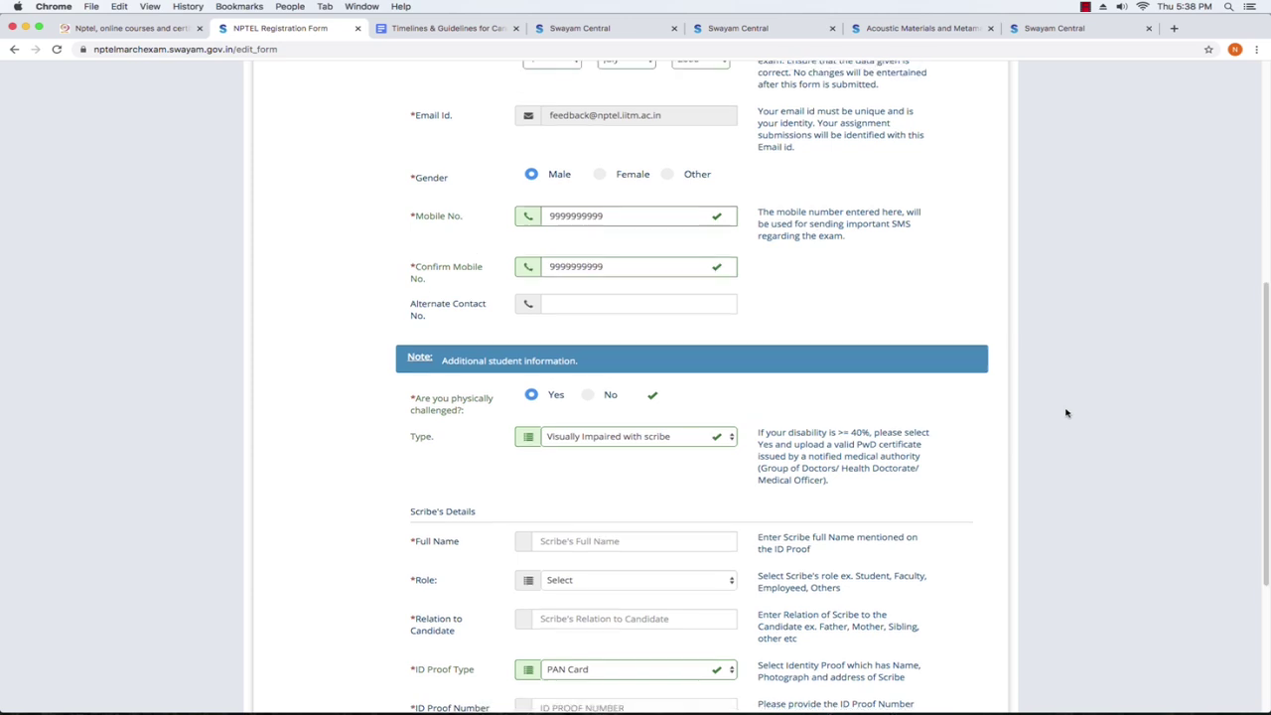
left_click(592, 543)
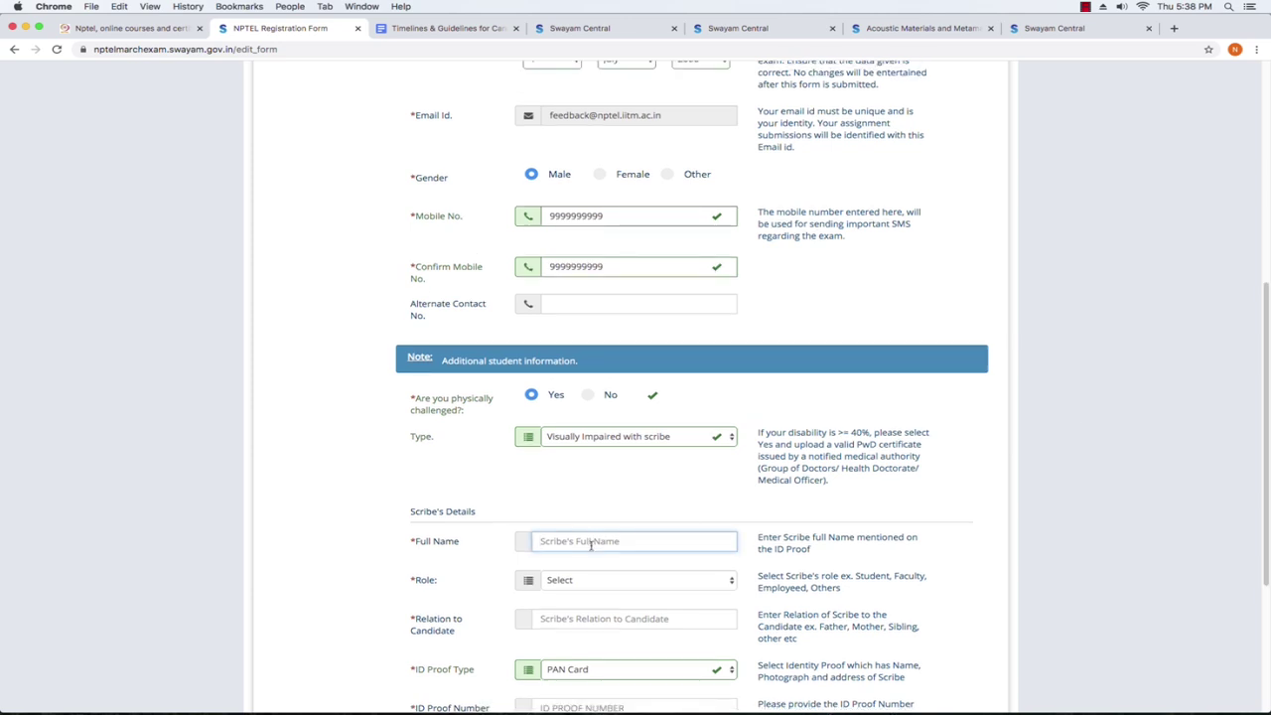
left_click(599, 581)
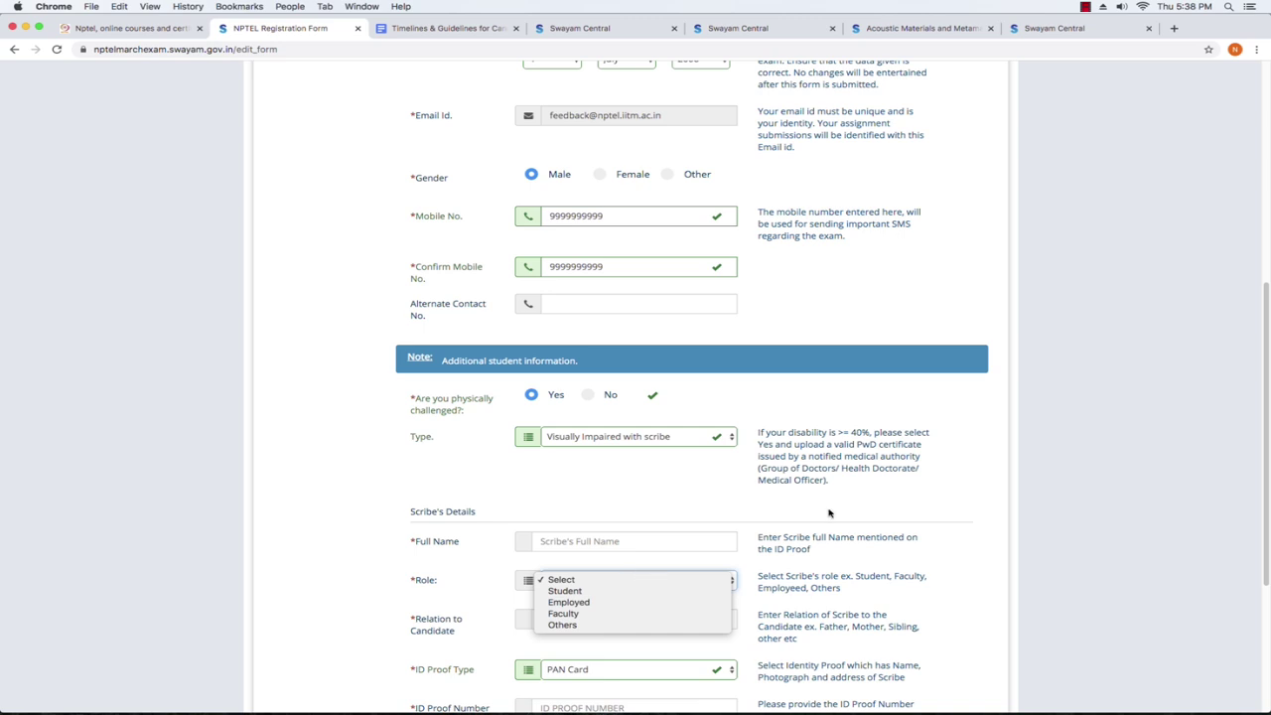
left_click(1104, 471)
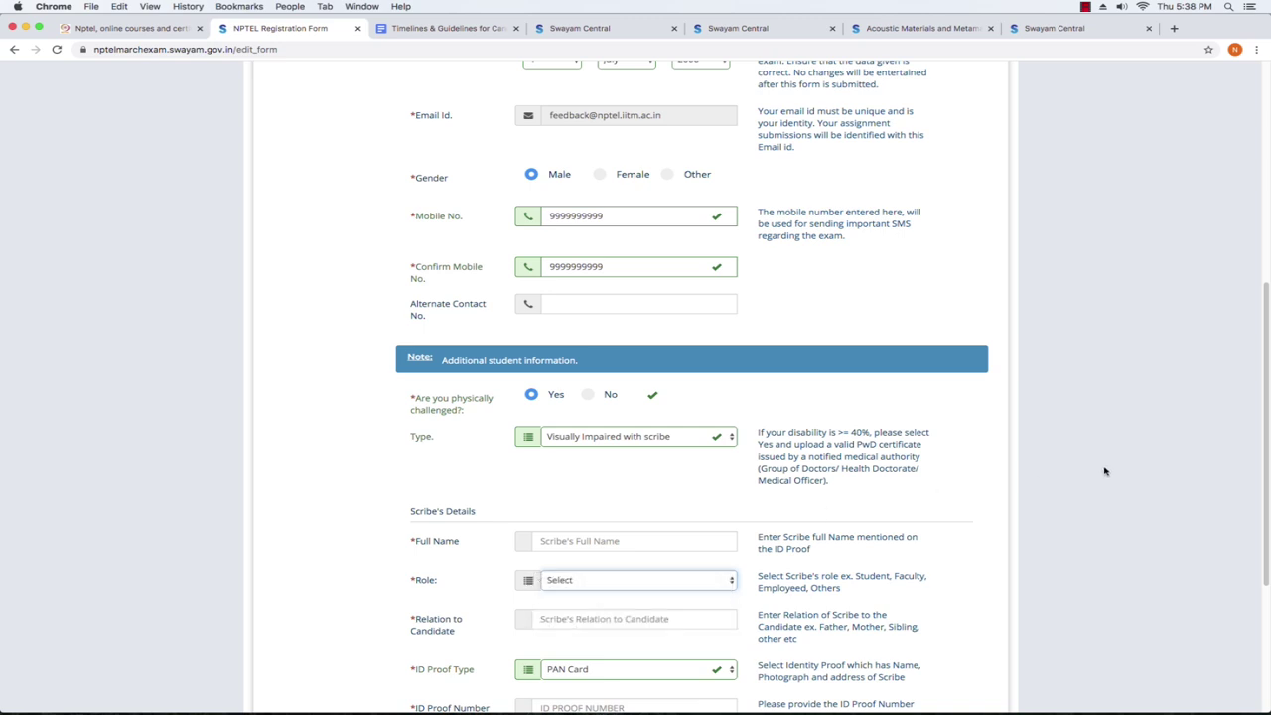
left_click(715, 591)
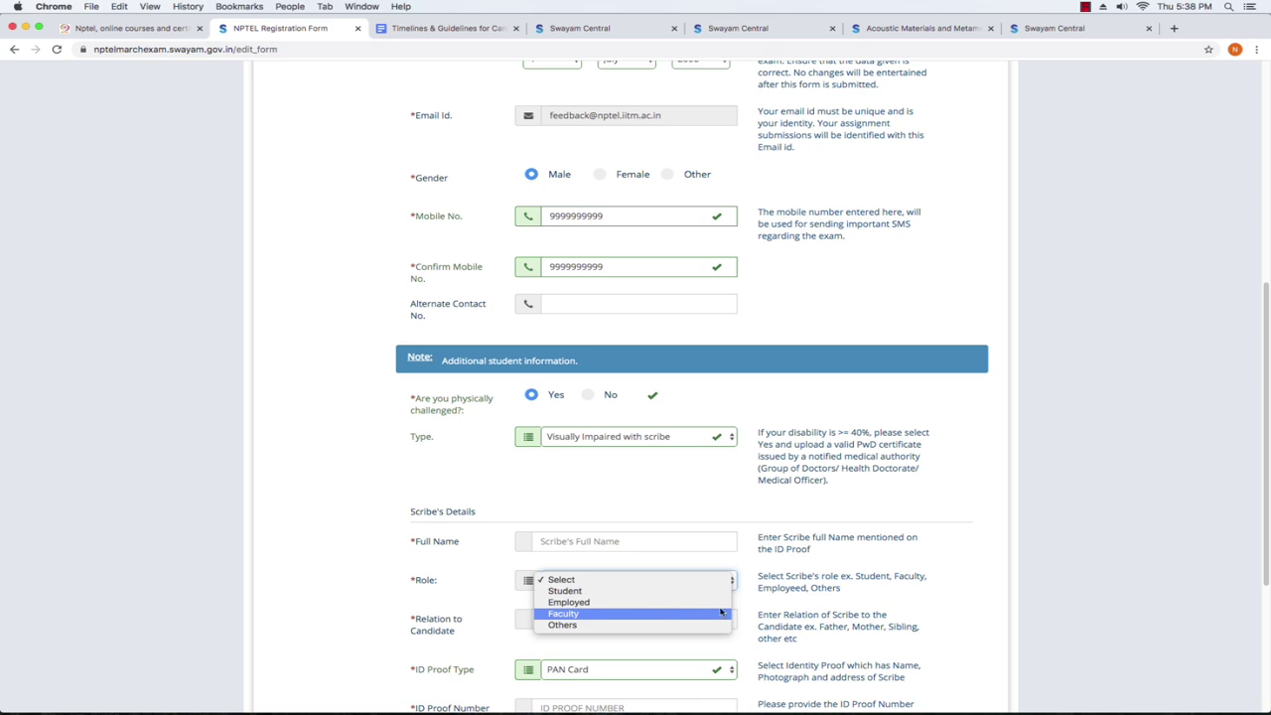
left_click(1086, 470)
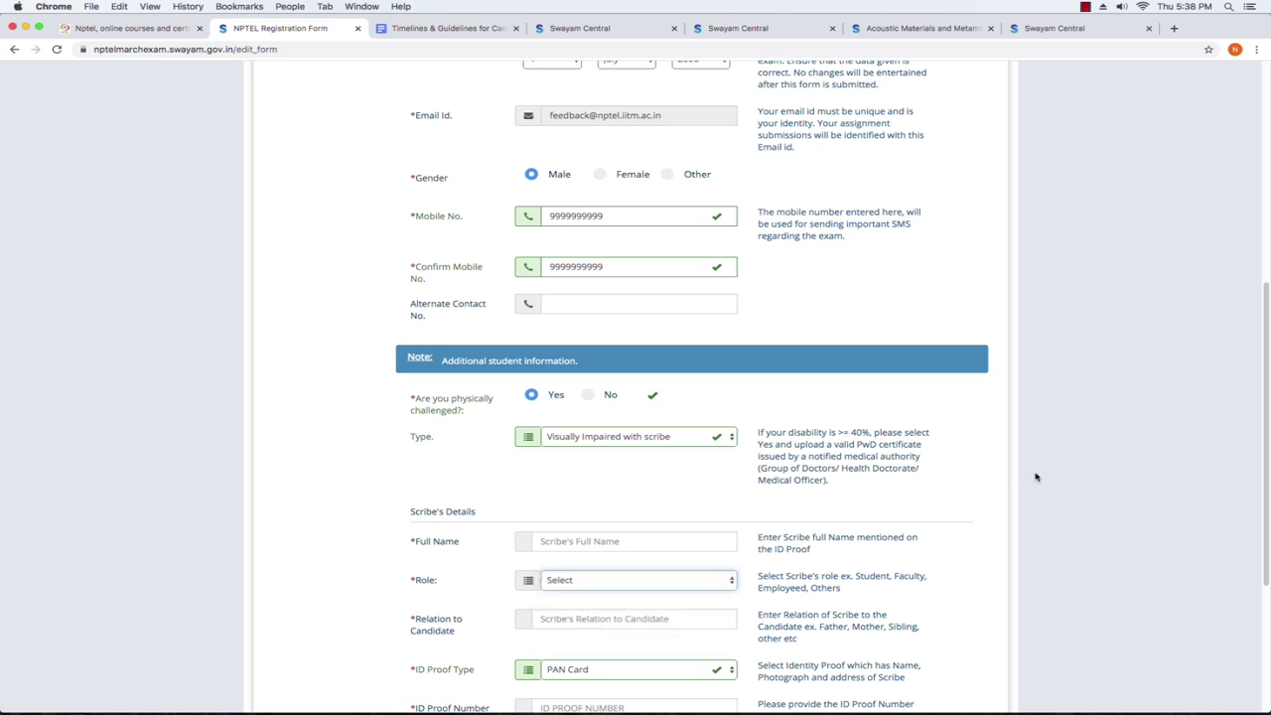
left_click(663, 619)
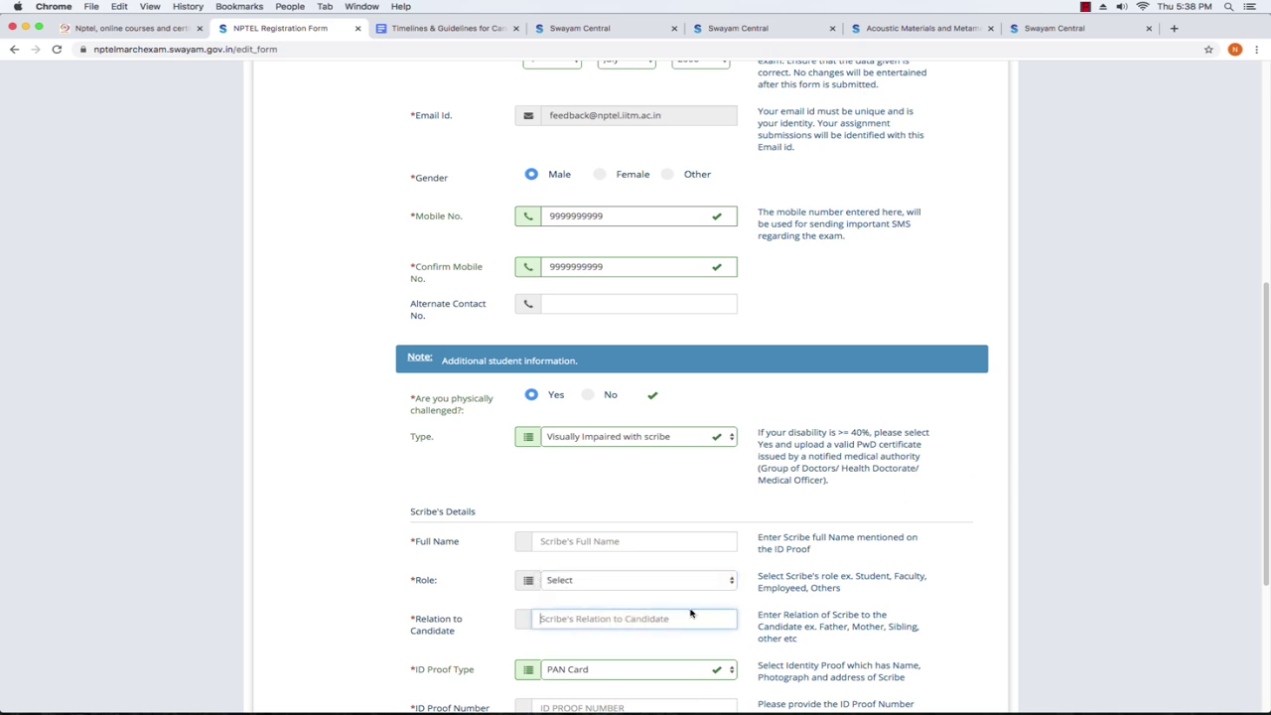
left_click(1094, 498)
scroll(1094, 499, "down", 3)
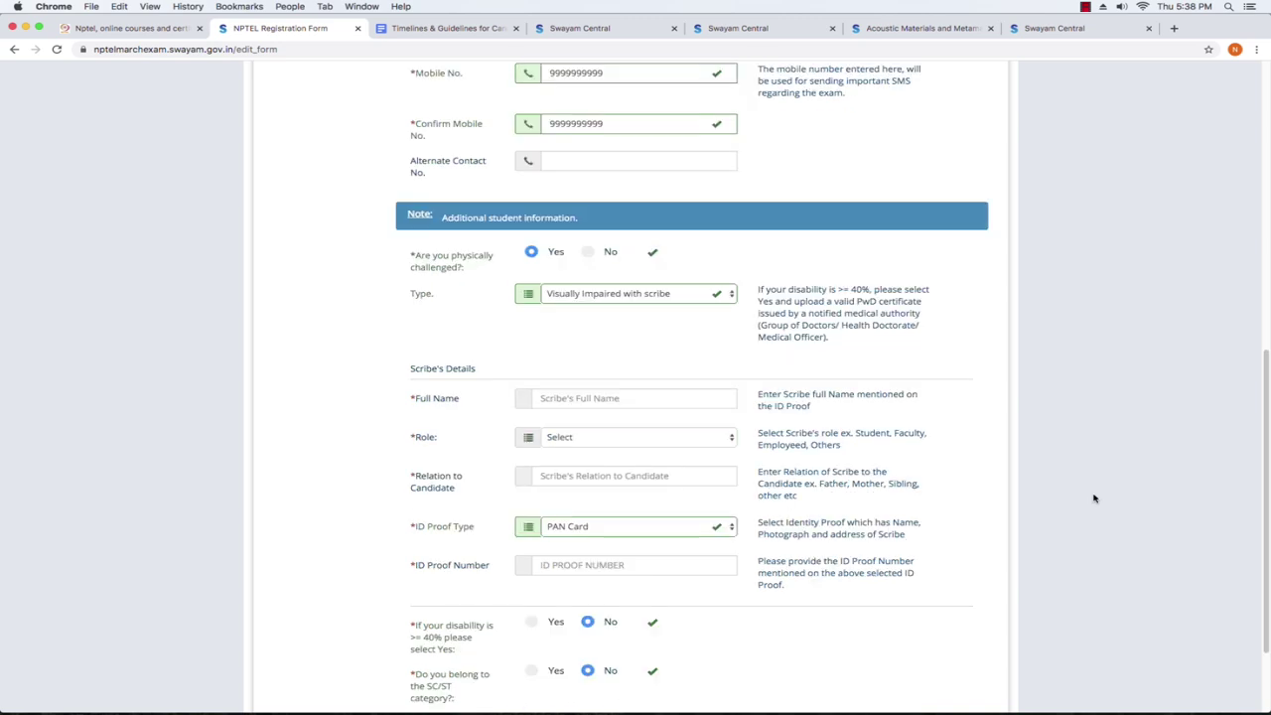
left_click(681, 532)
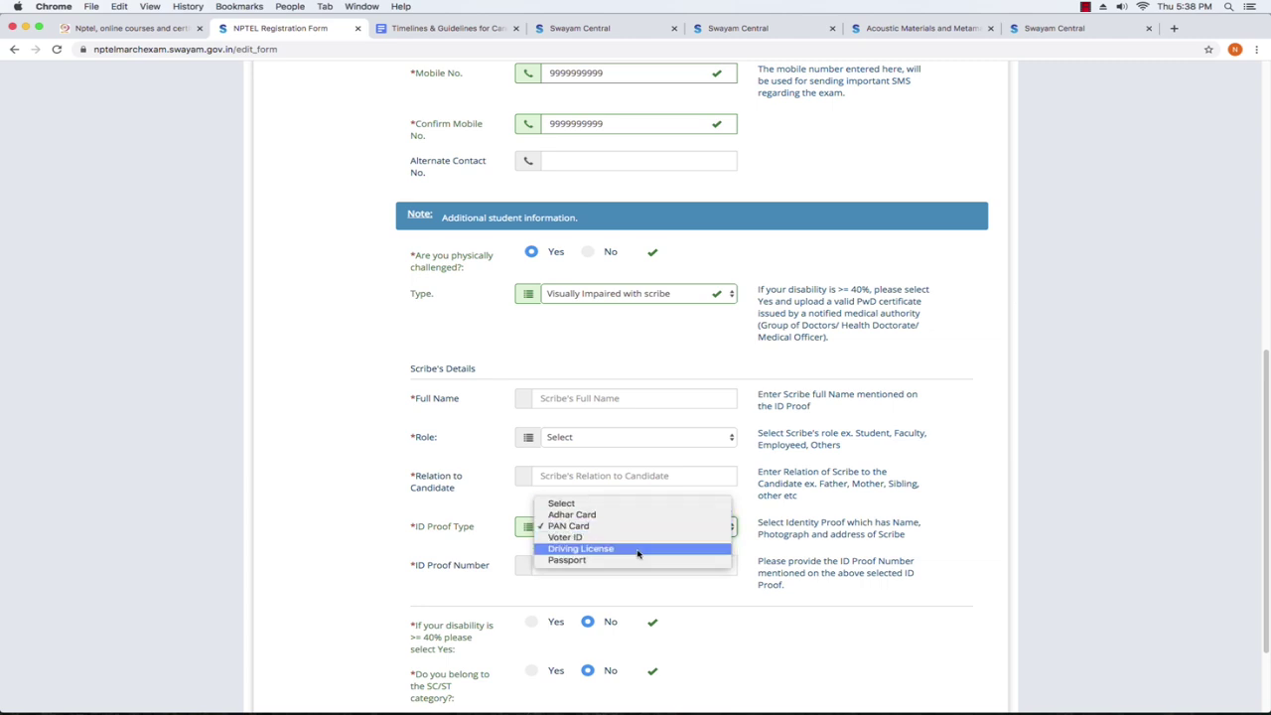
left_click(1042, 468)
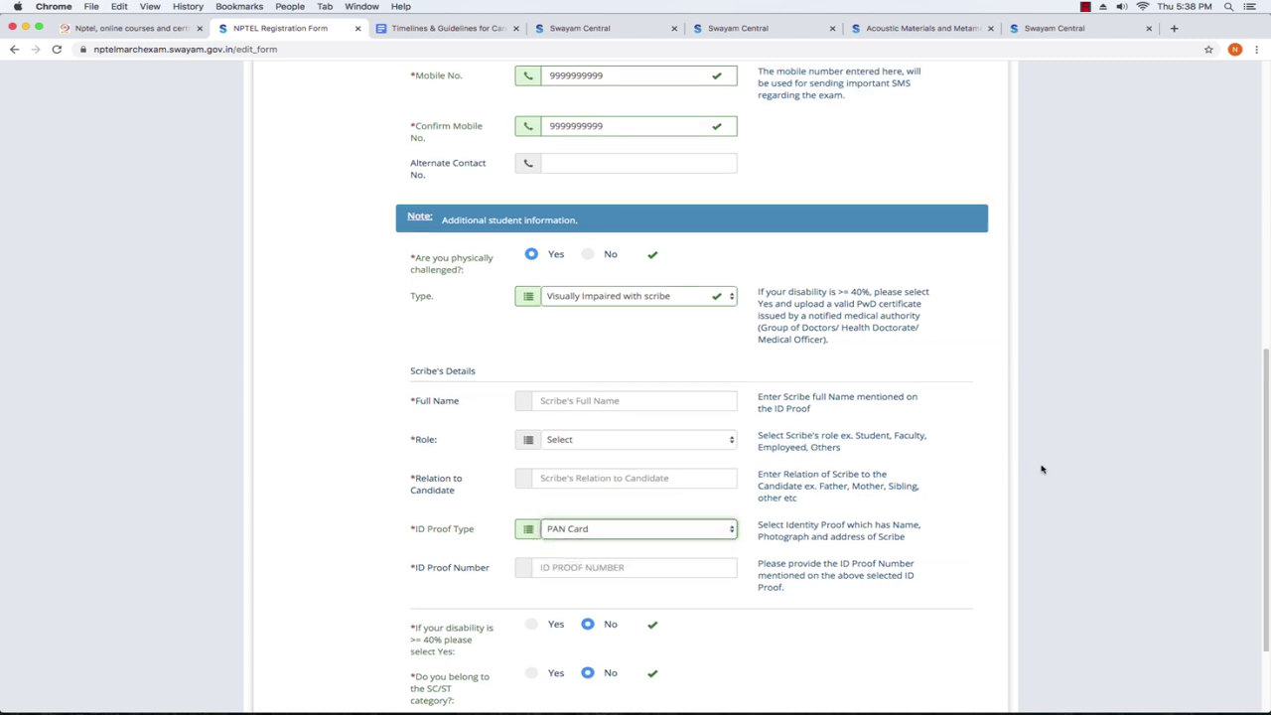
left_click(647, 565)
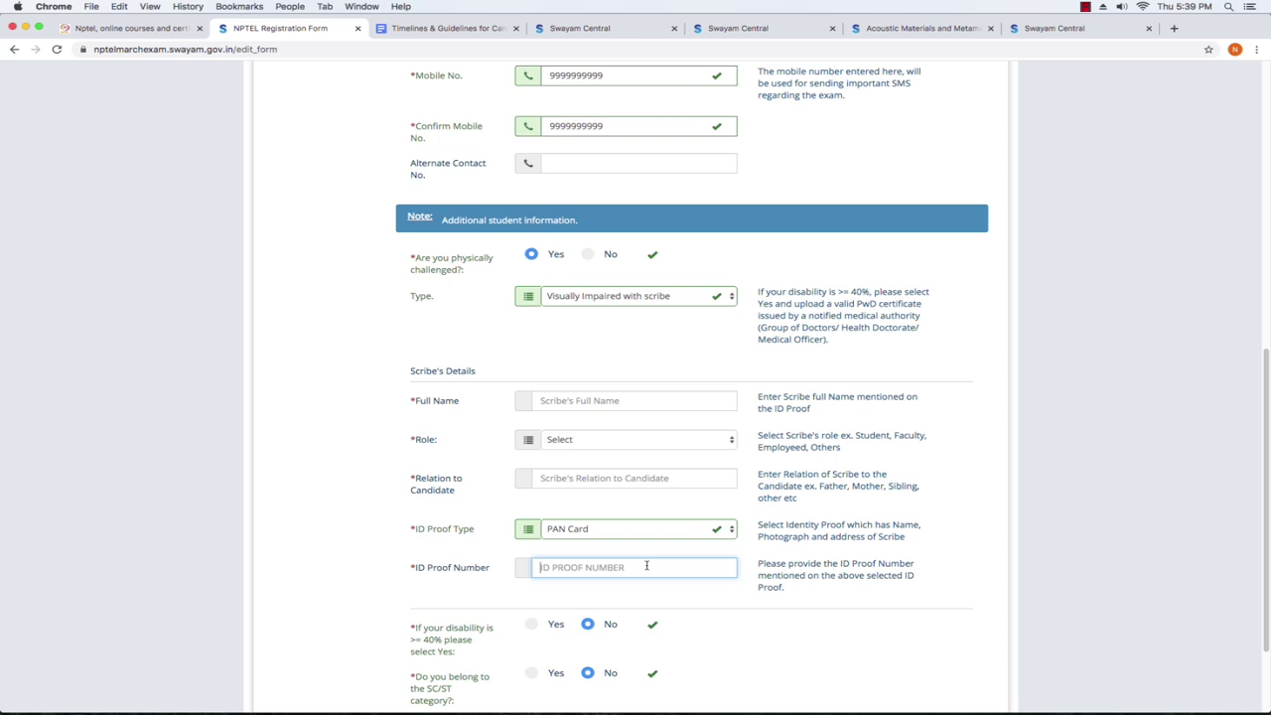
Answer Yes to belonging to the SC/ST category and accept the declaration that the community certificate is valid
scroll(1261, 397, "up", 2)
scroll(1267, 345, "down", 3)
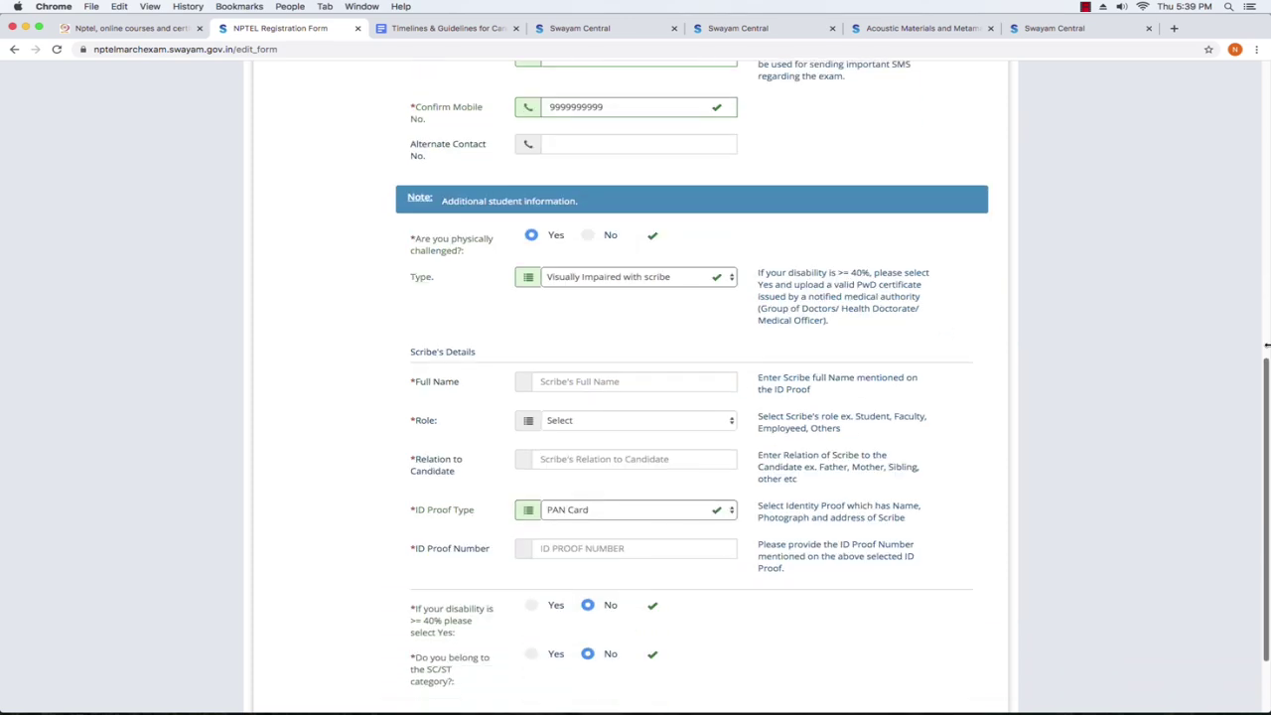
scroll(1267, 344, "down", 2)
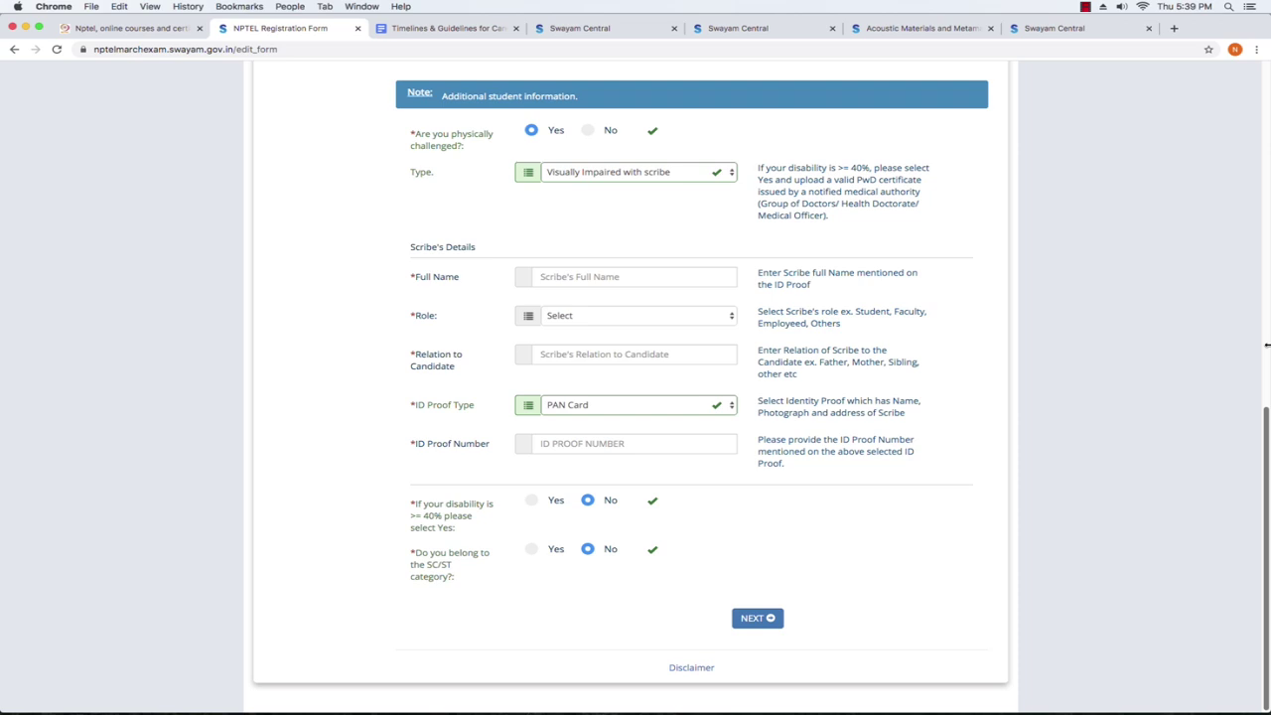
left_click(553, 549)
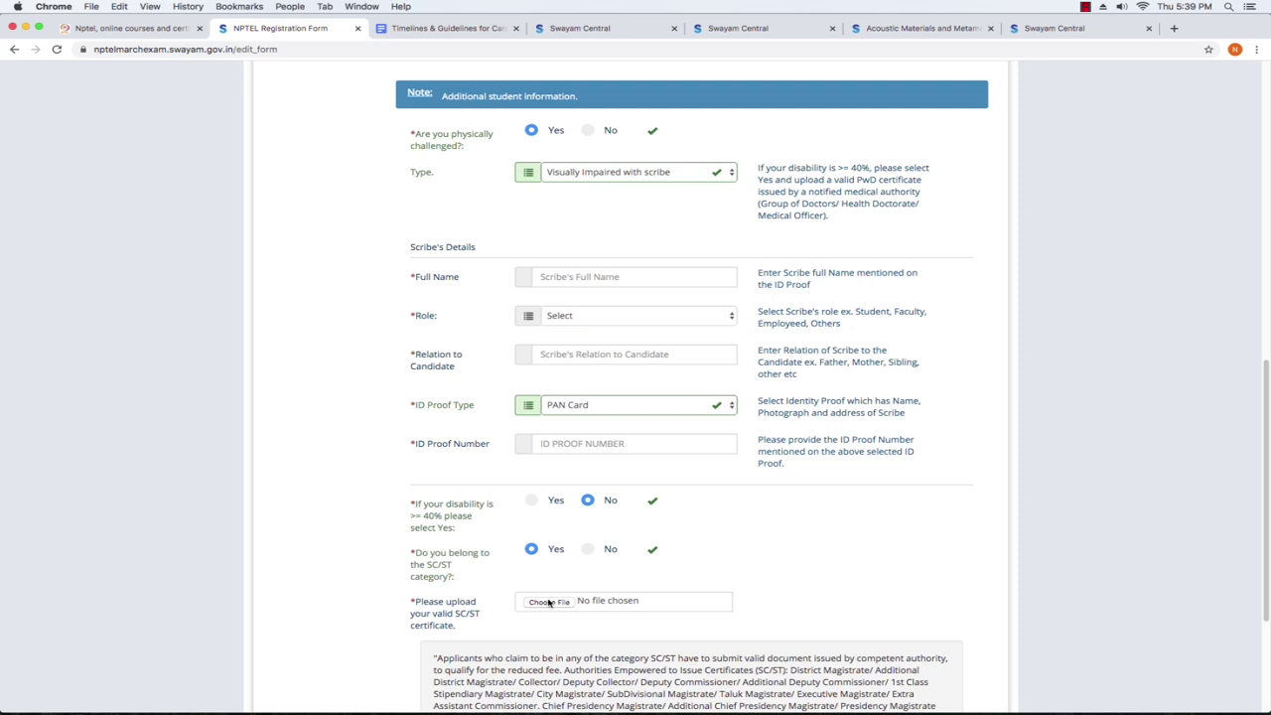
scroll(1128, 448, "down", 4)
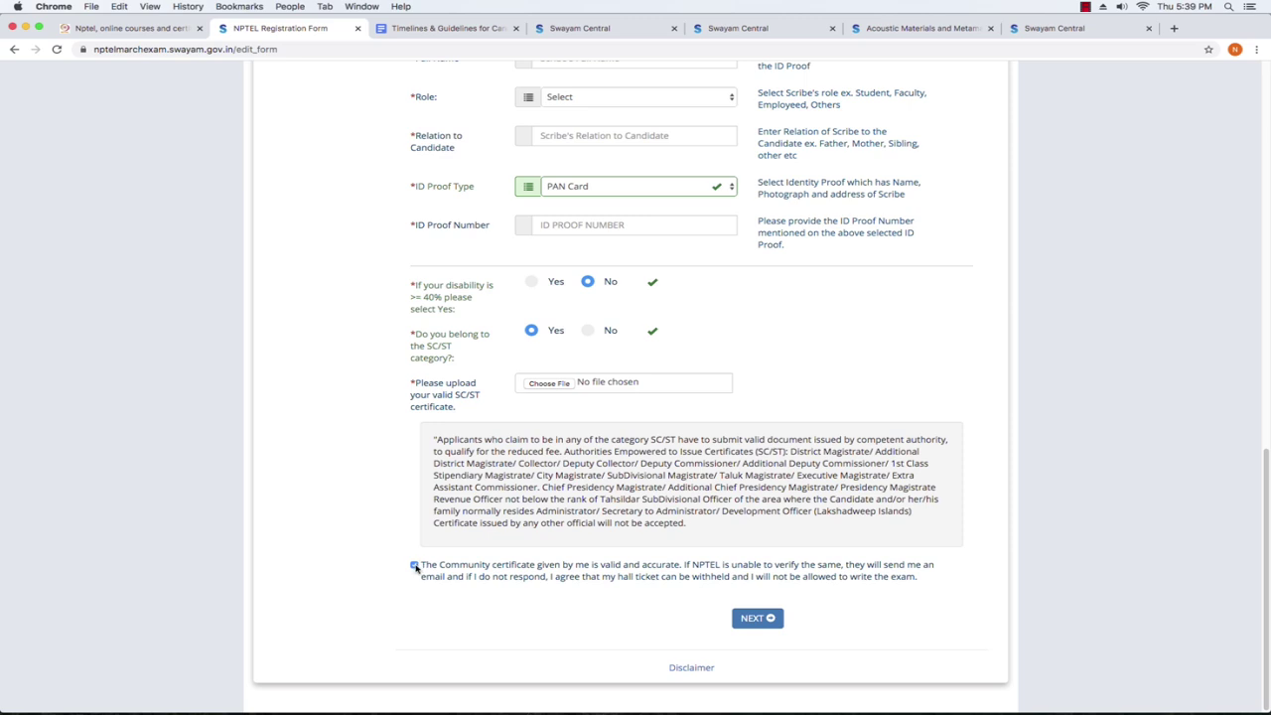
Try to proceed past the Basic Information section of the registration form
left_click(751, 618)
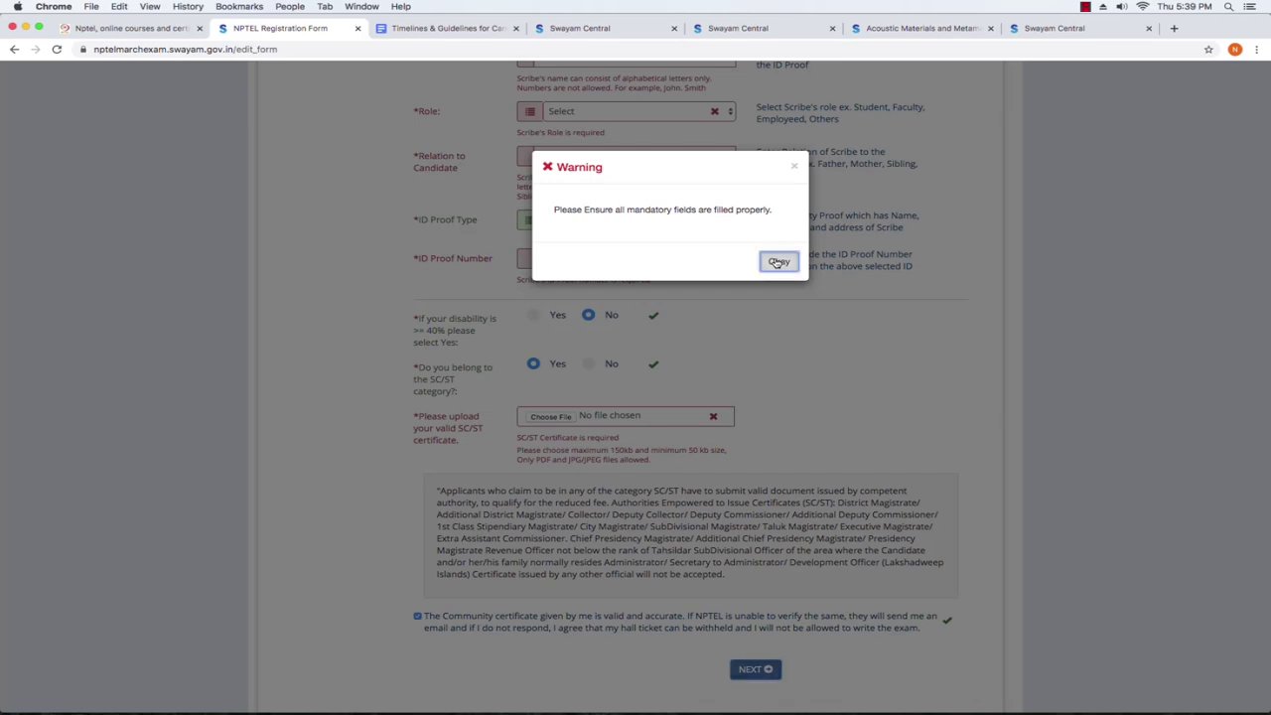
left_click(778, 262)
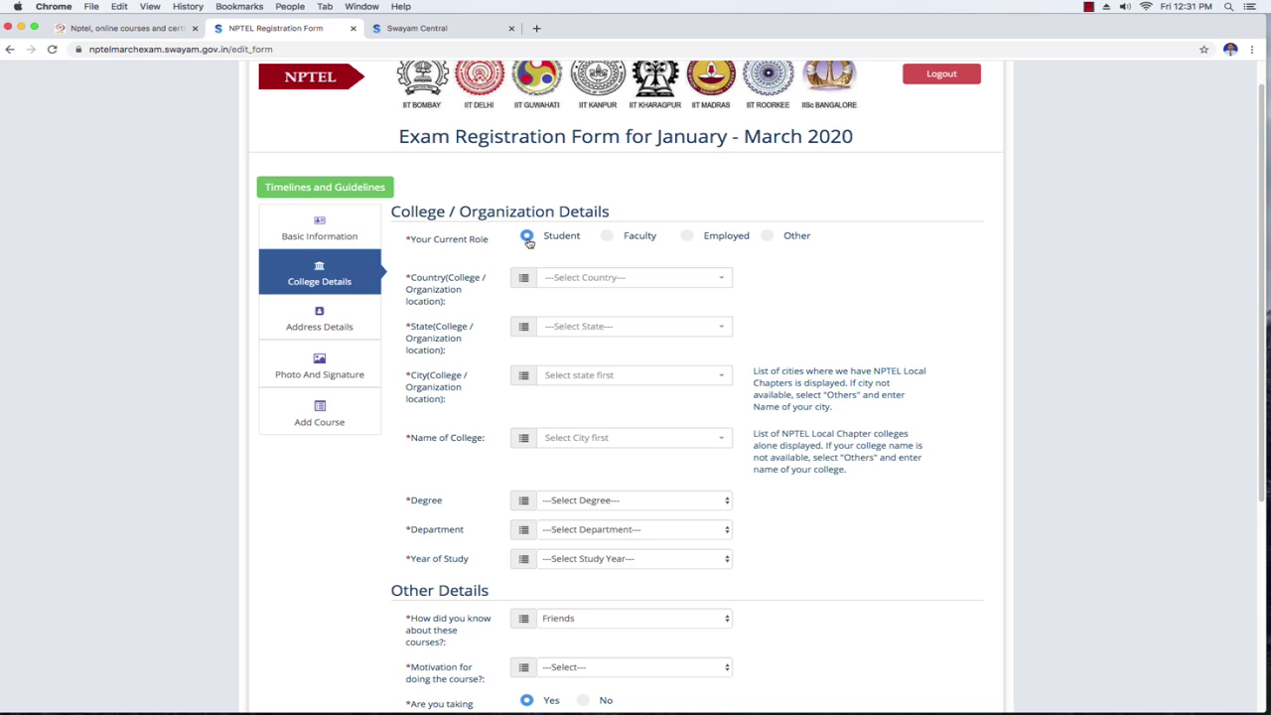
Set the student's college location to India, Andhra Pradesh, EAST GODAVARI and choose PITHAPUR RAJAHS GOVERNMENT COLLEGE (AUTONOMOUS) KAKINADA
left_click(561, 281)
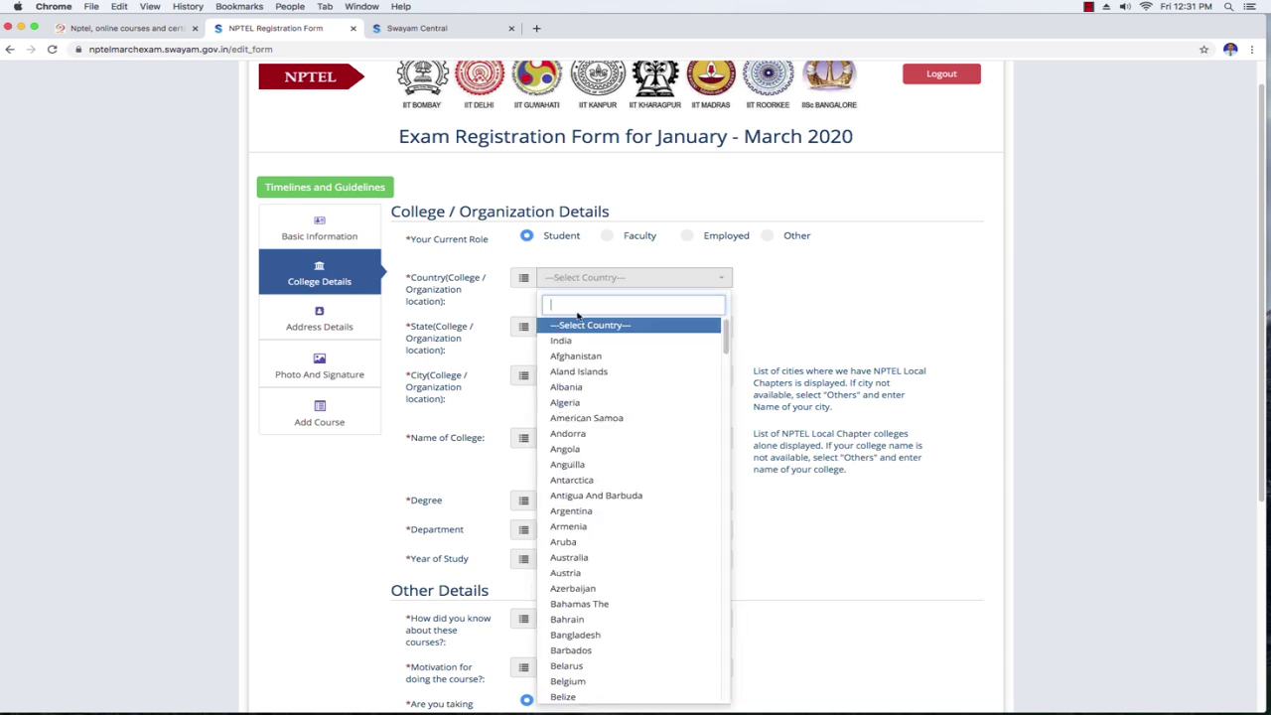
left_click(586, 342)
left_click(631, 329)
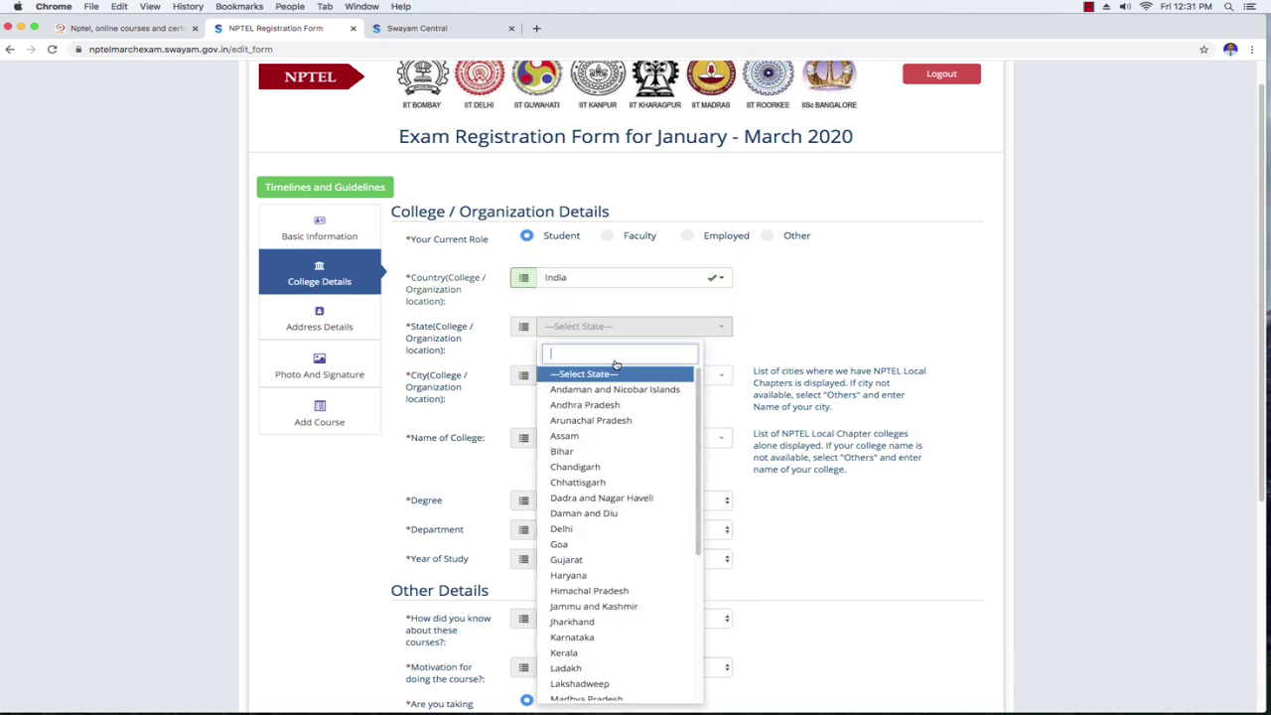
left_click(613, 407)
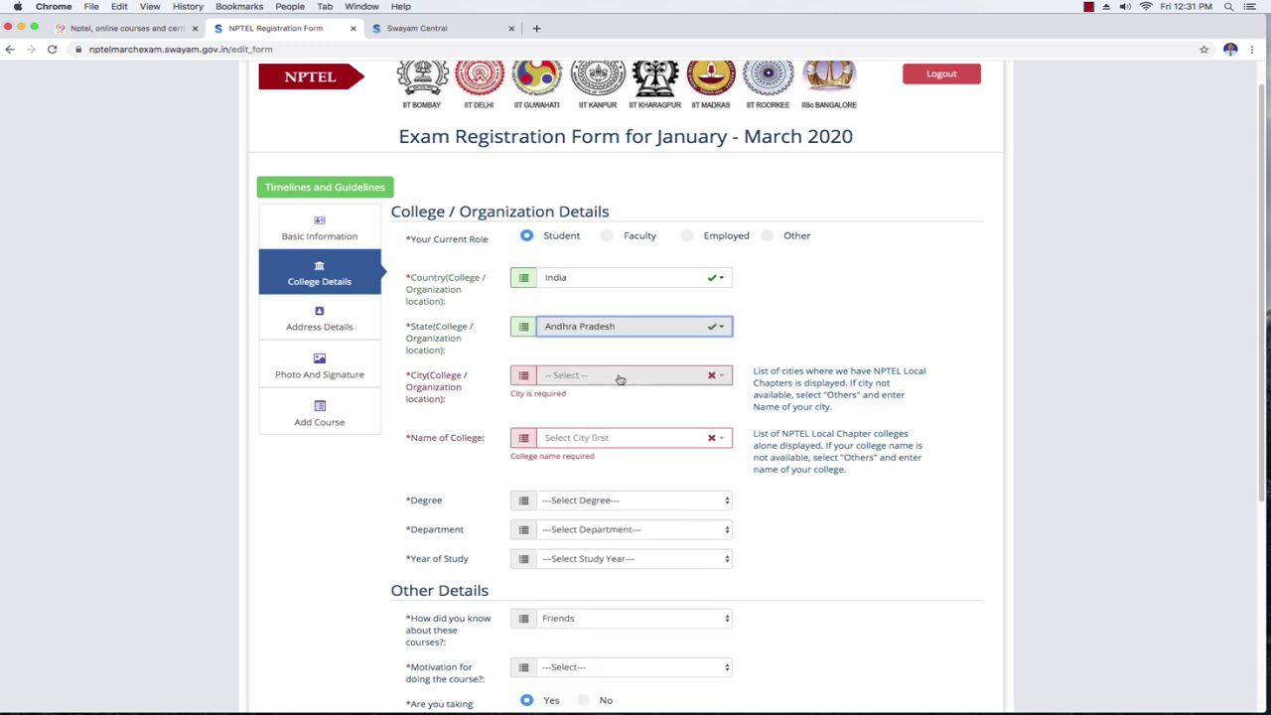
left_click(616, 381)
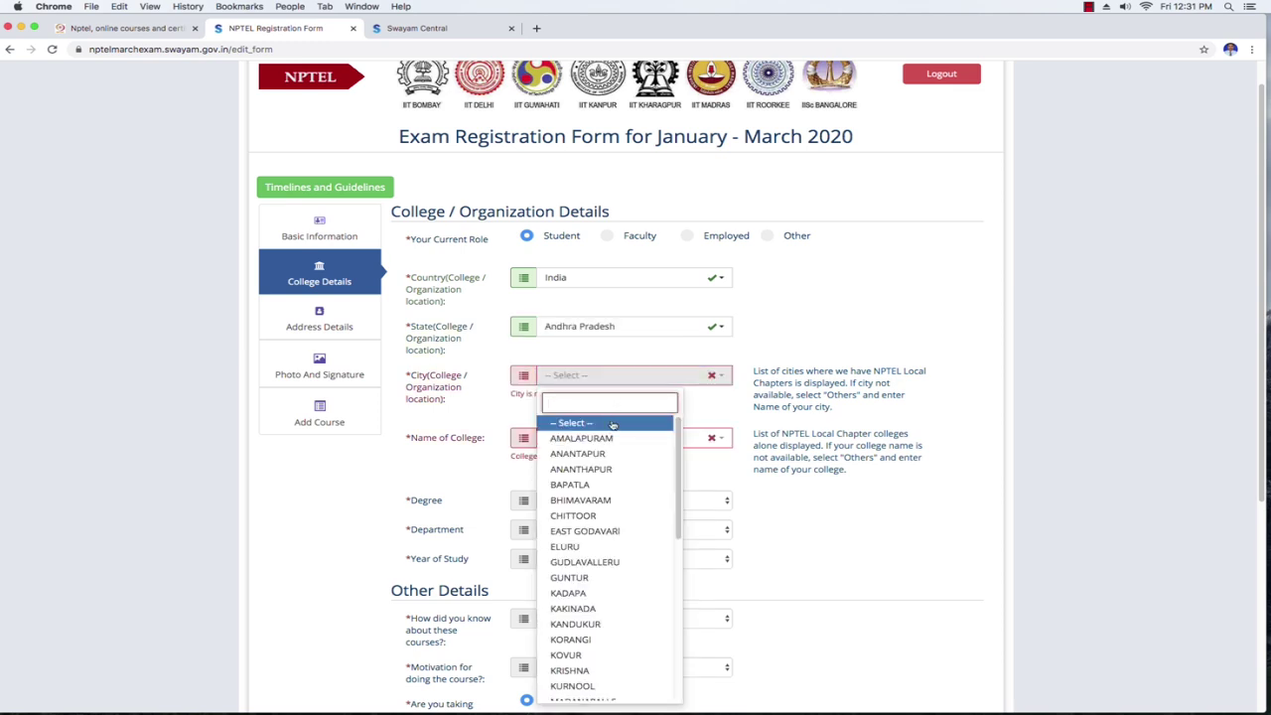
left_click(620, 530)
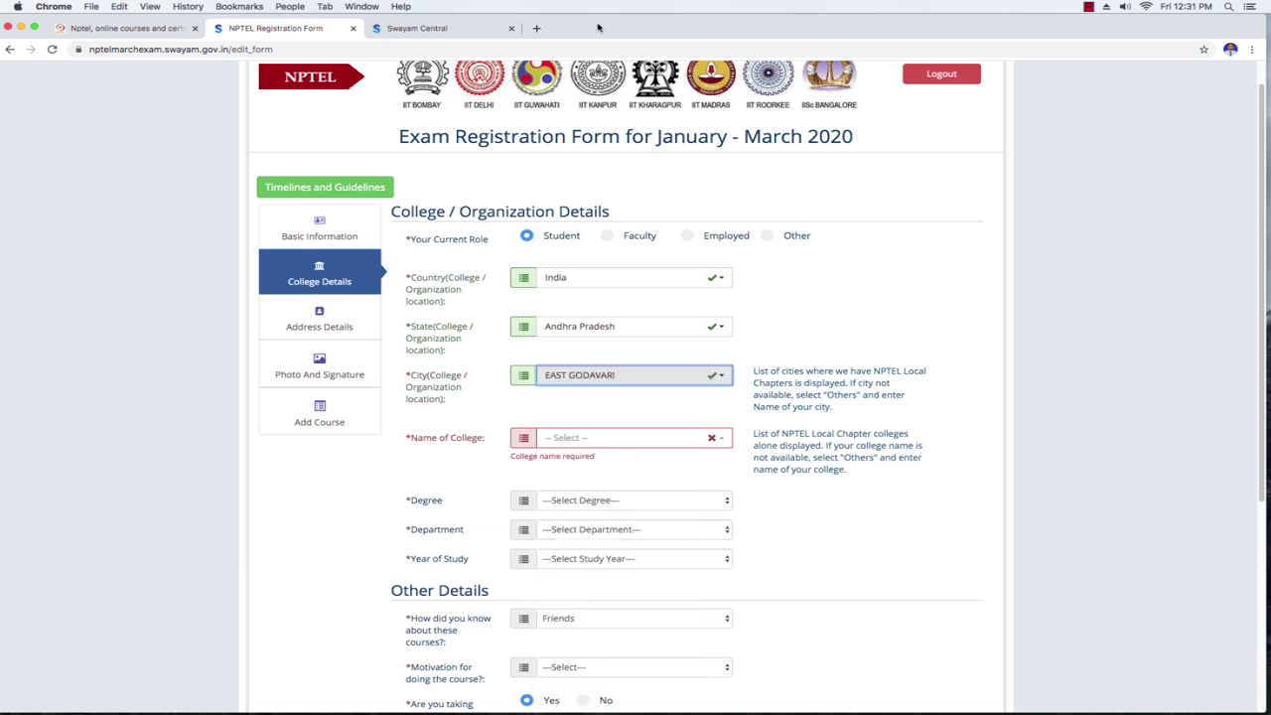
left_click(647, 440)
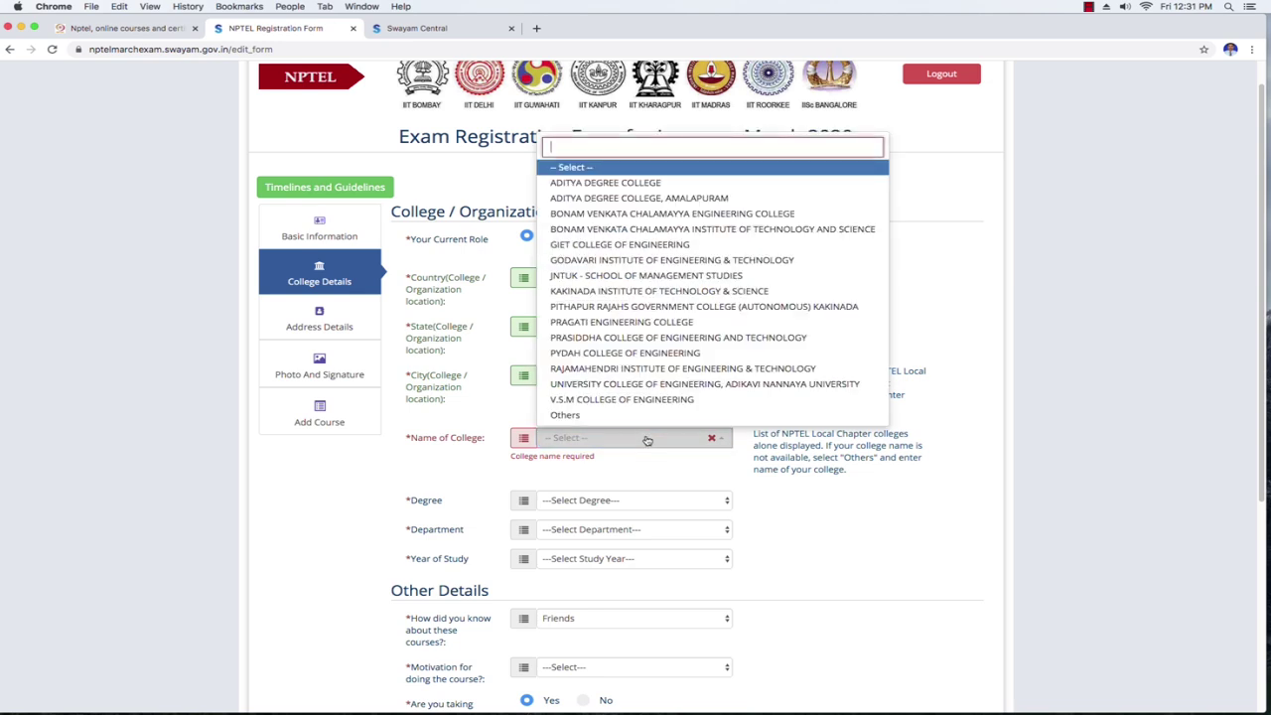
left_click(628, 306)
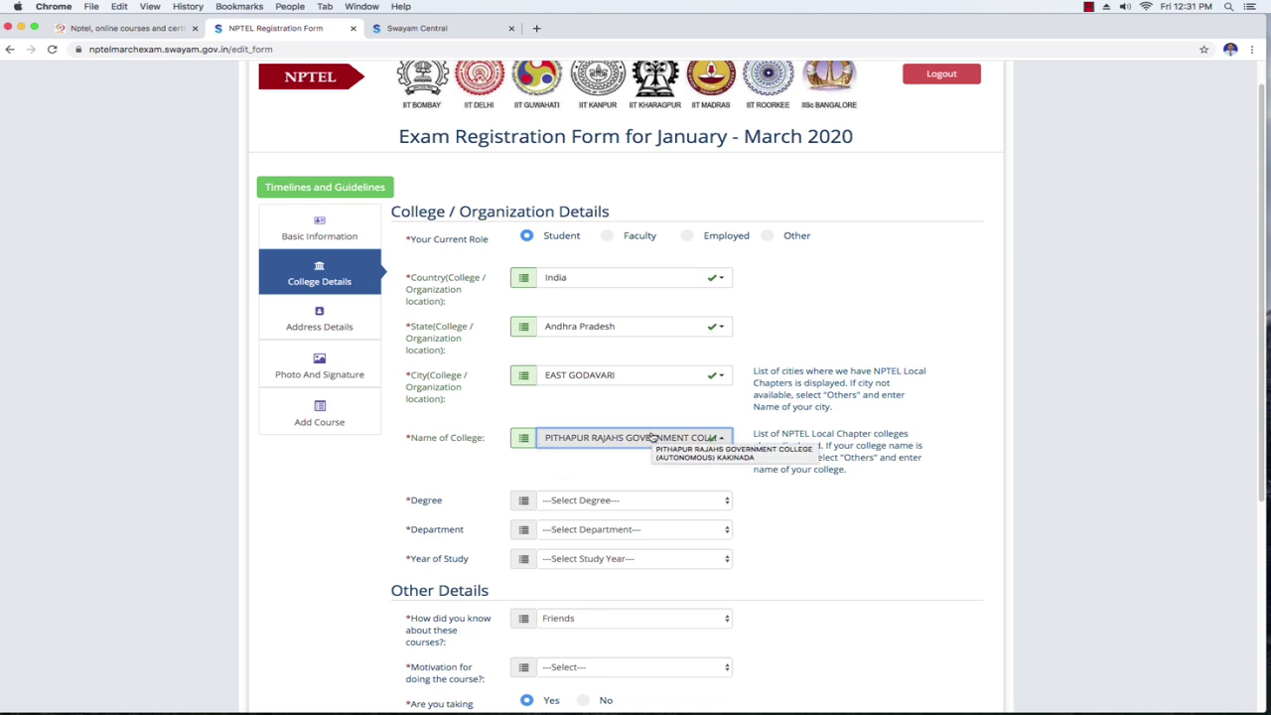
Set the student's degree to BE, the department to Biotechnology and the year of study to 4th Year
left_click(610, 499)
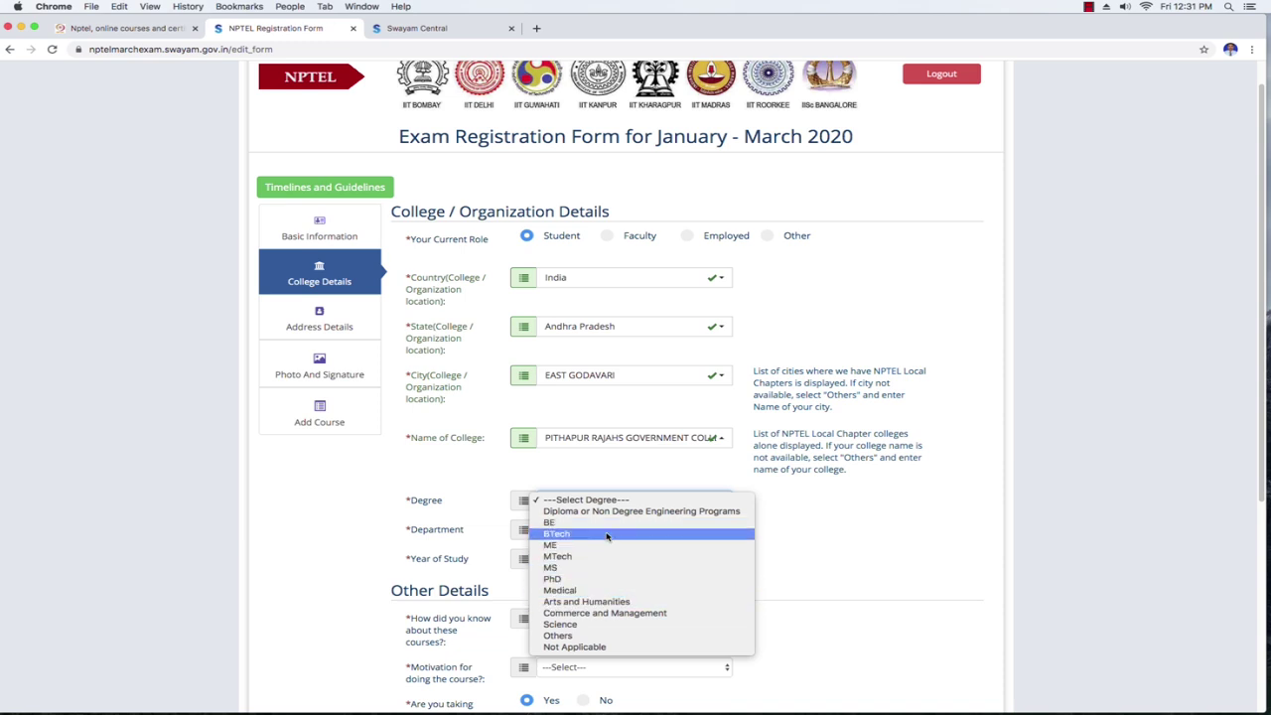
left_click(608, 522)
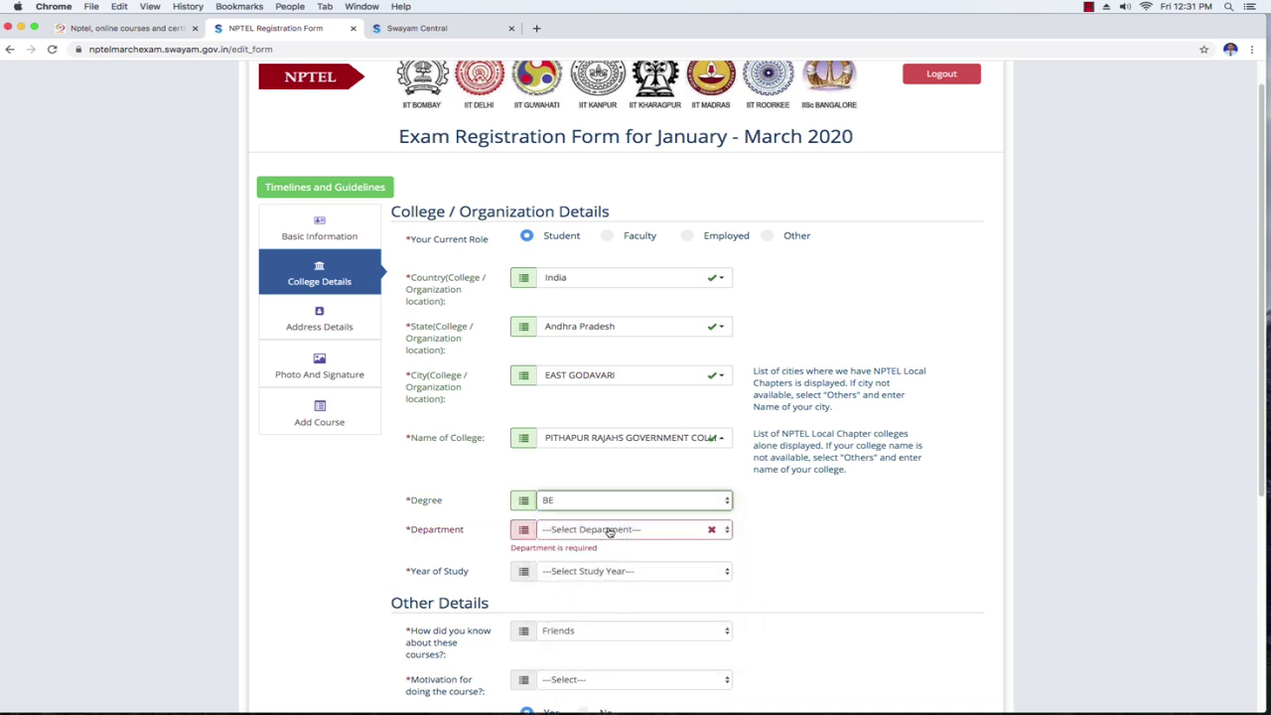
left_click(610, 530)
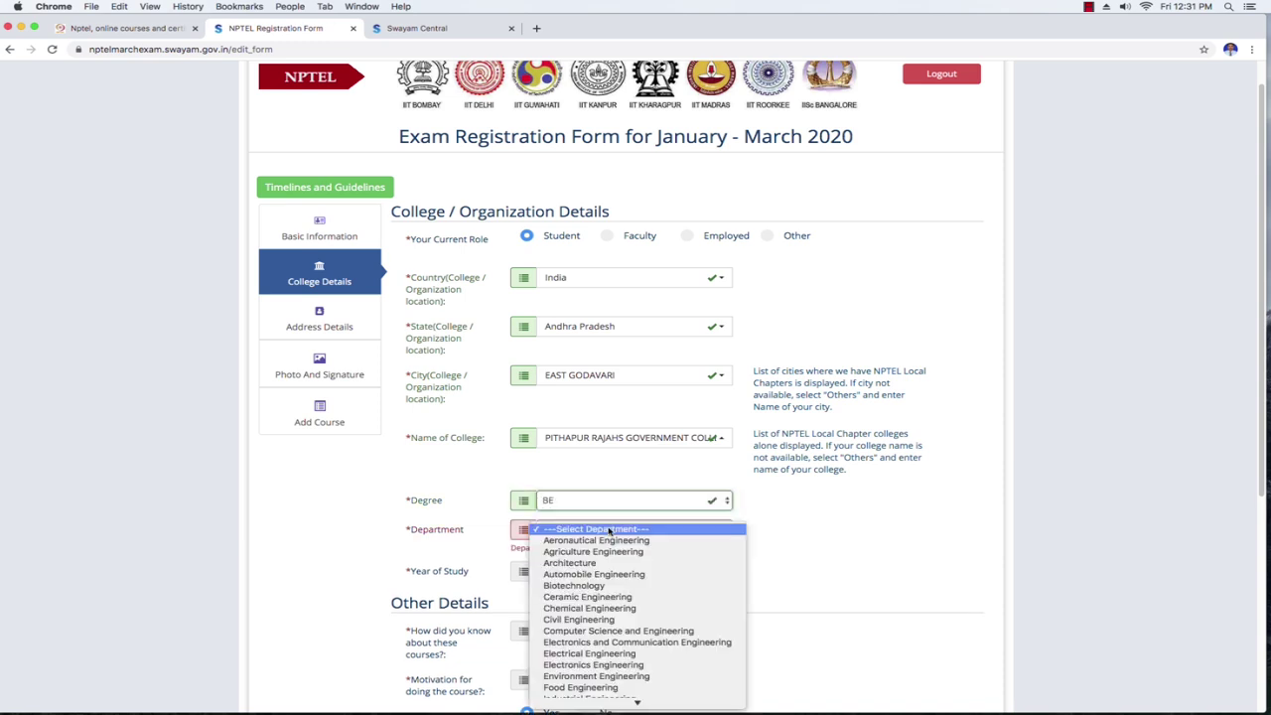
left_click(618, 590)
left_click(615, 559)
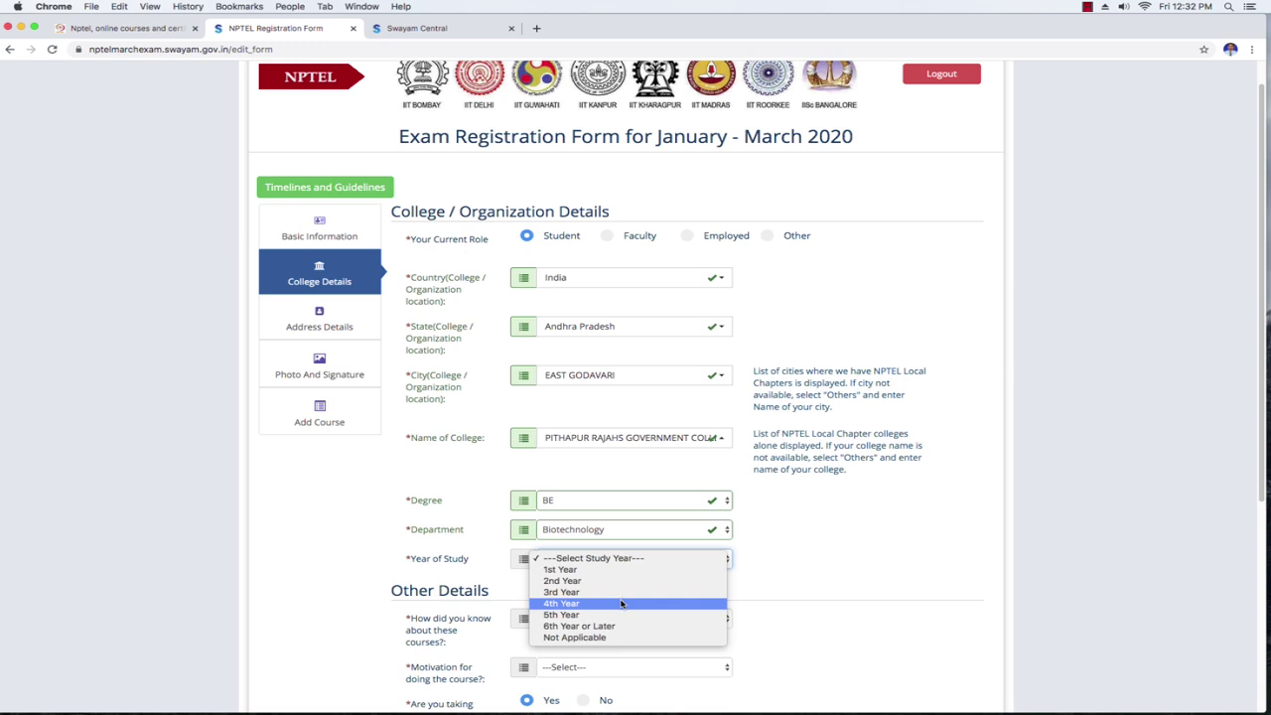
left_click(623, 603)
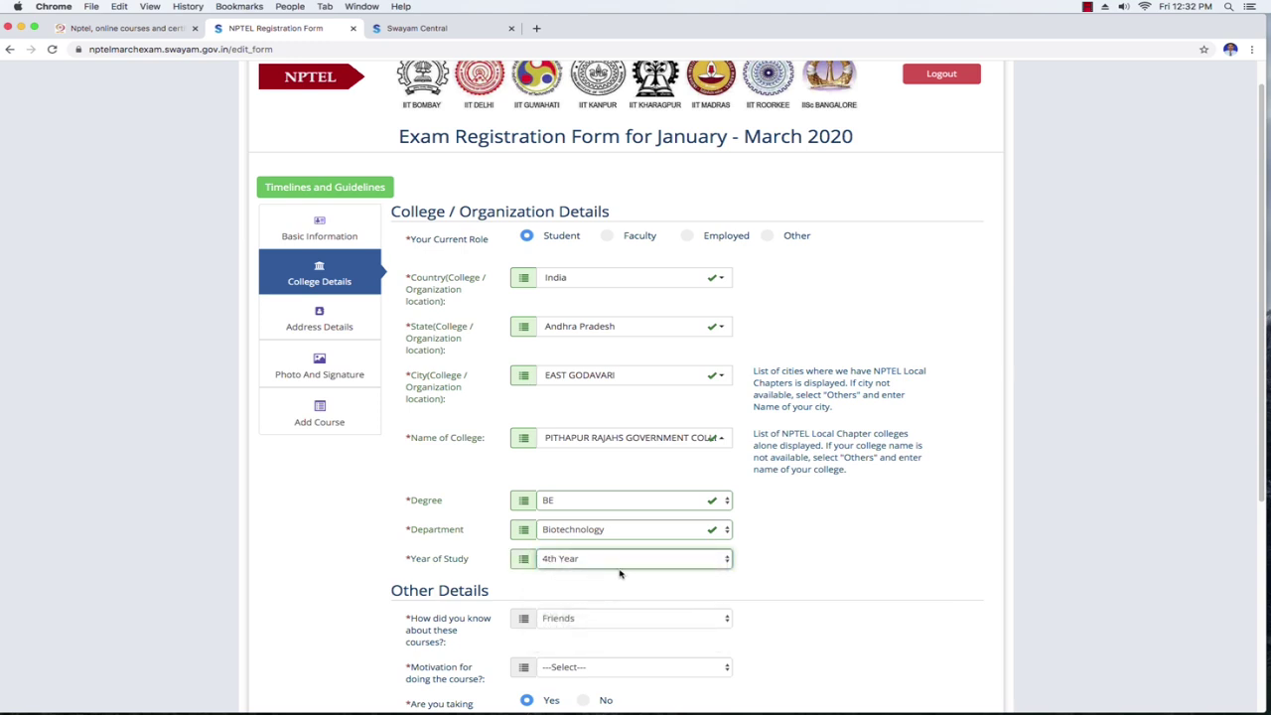
Give College as the source of knowing about the courses and Preparing for competitive examinations as the motivation
scroll(695, 497, "down", 3)
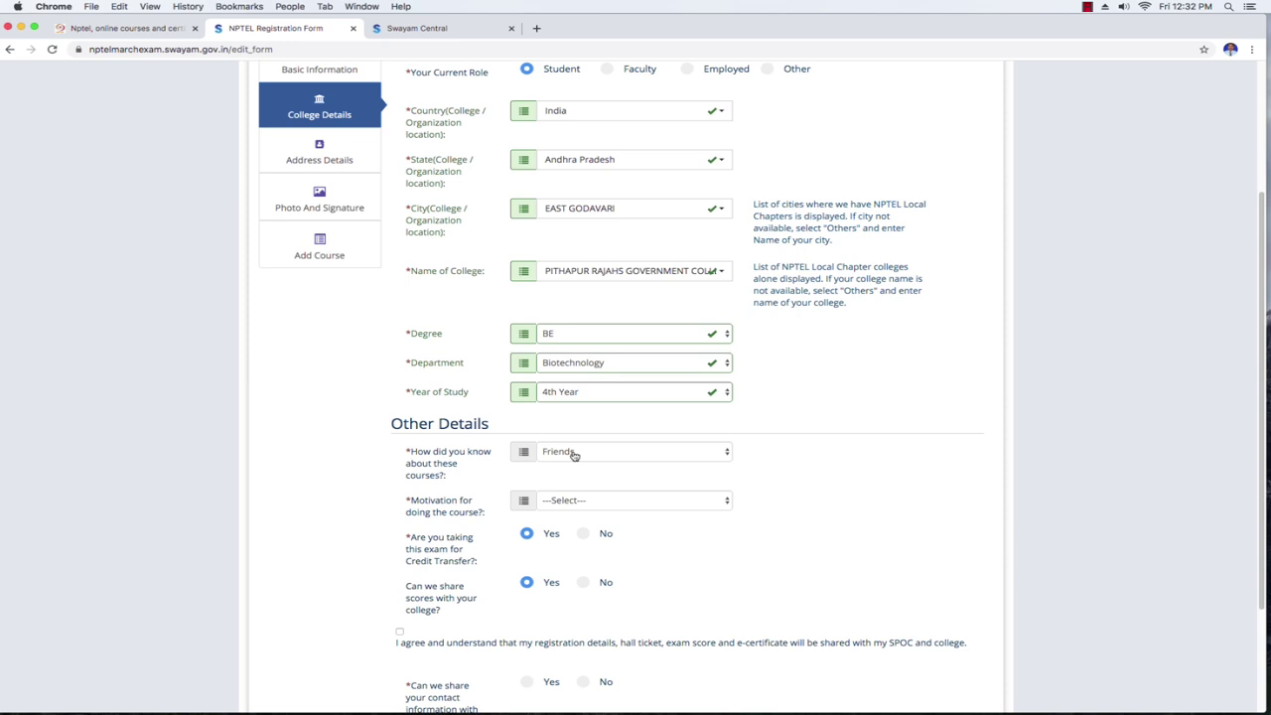
left_click(574, 455)
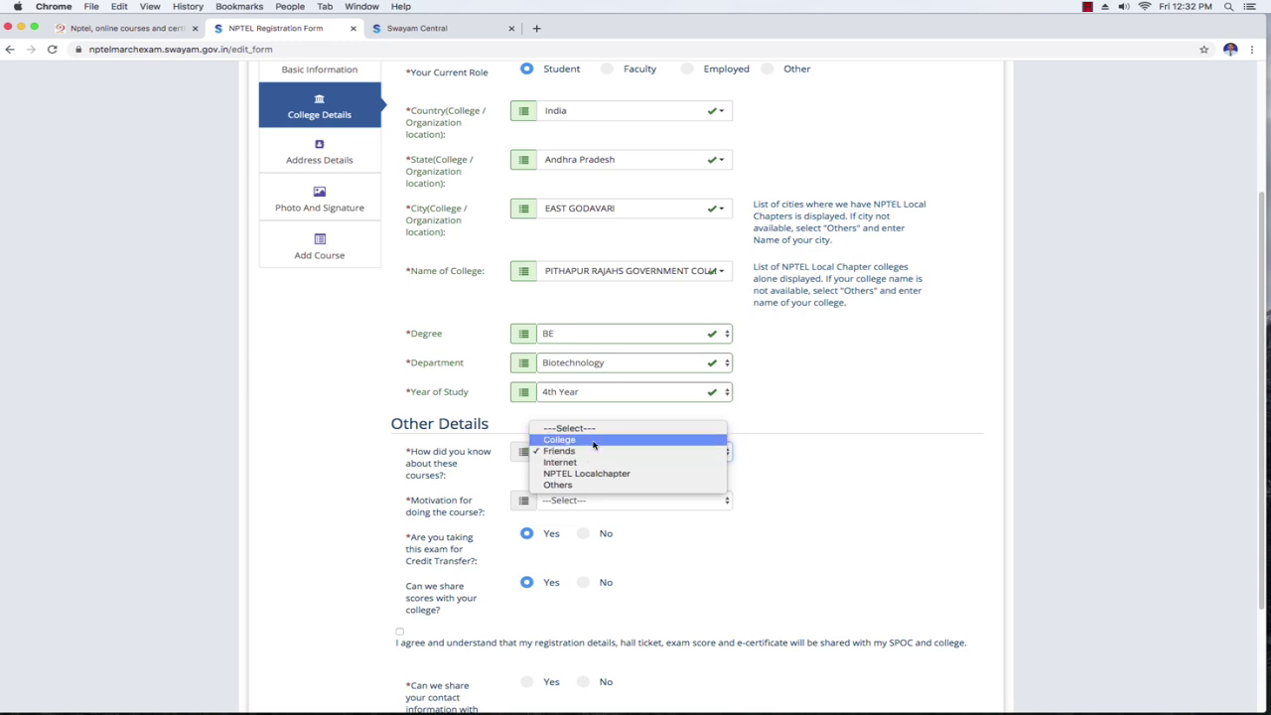
left_click(593, 440)
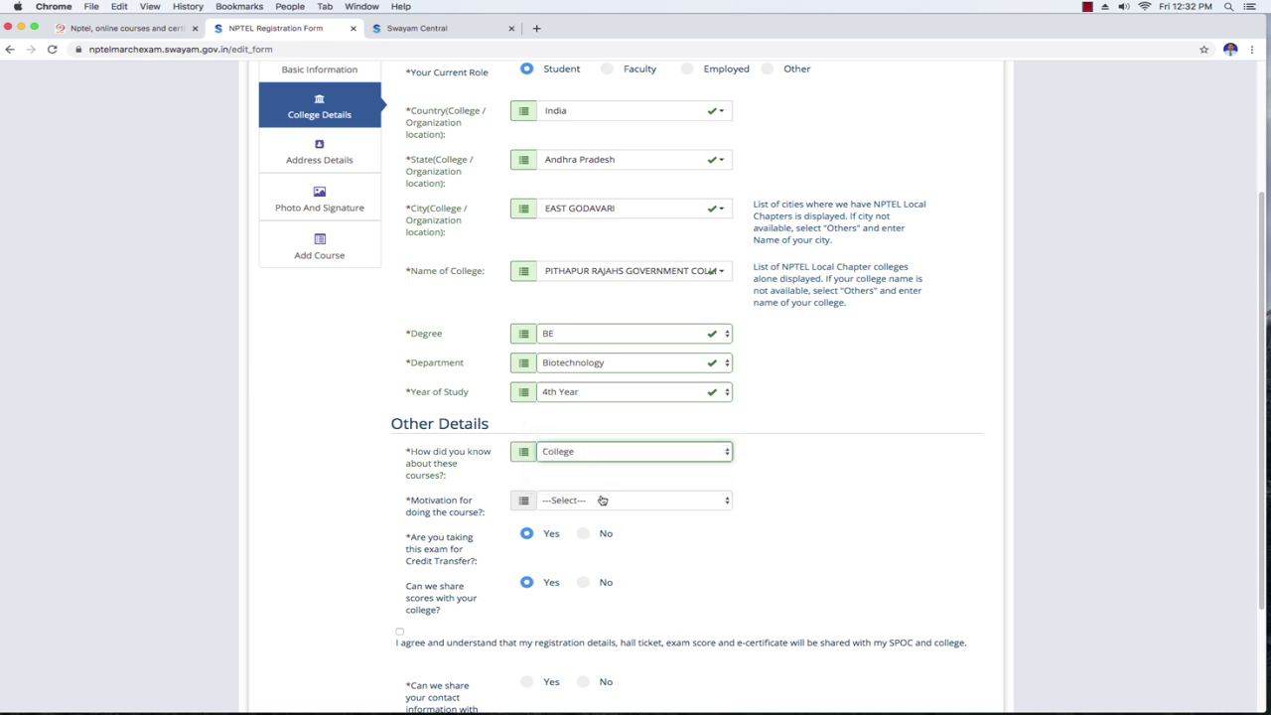
left_click(601, 499)
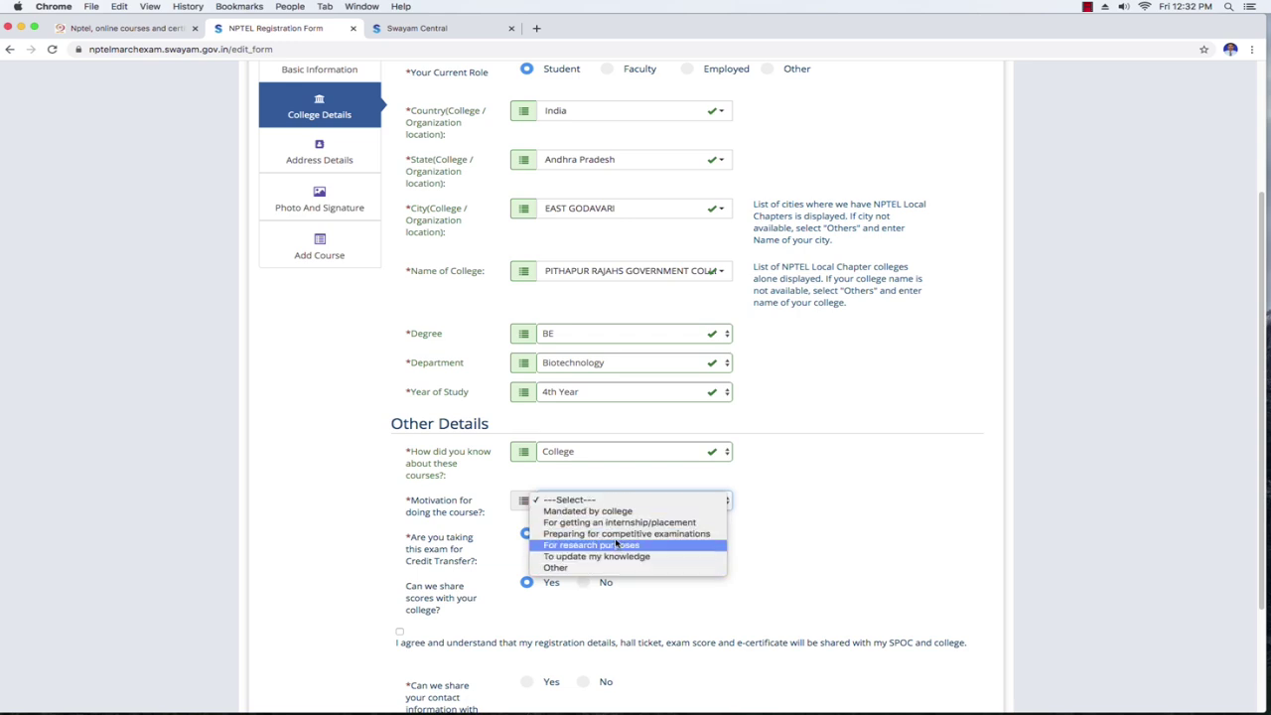
left_click(620, 534)
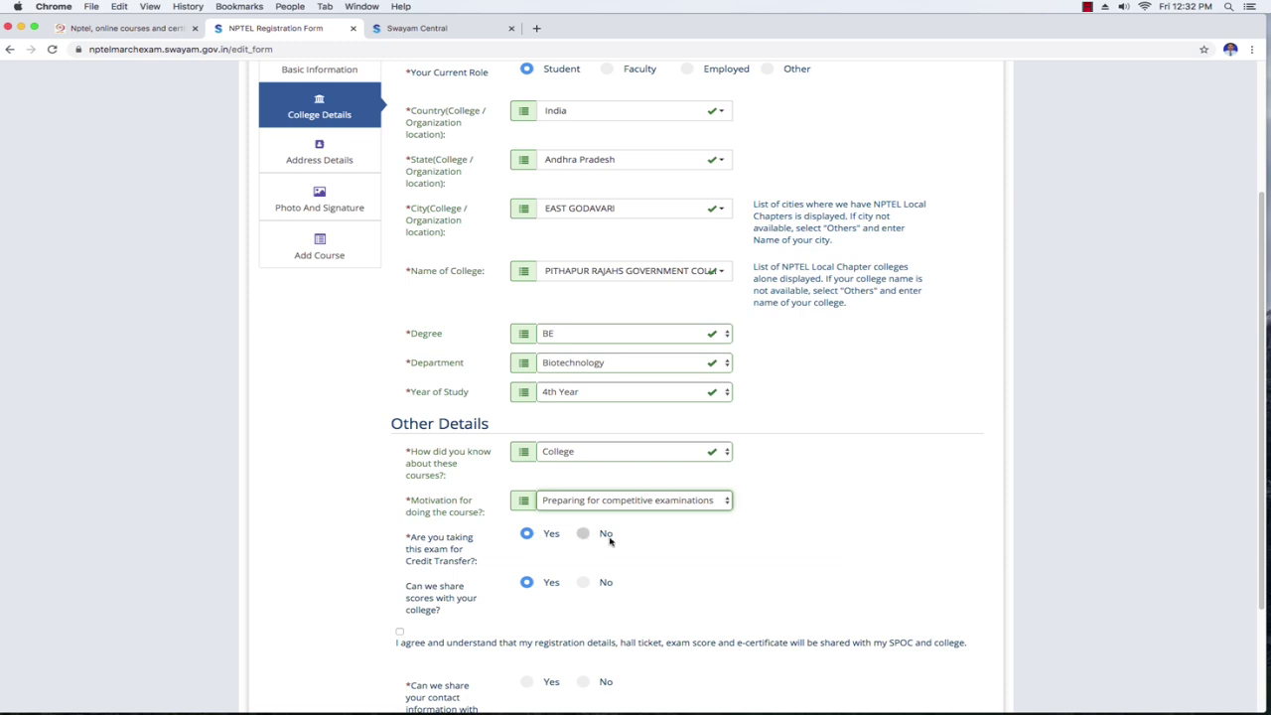
left_click(668, 541)
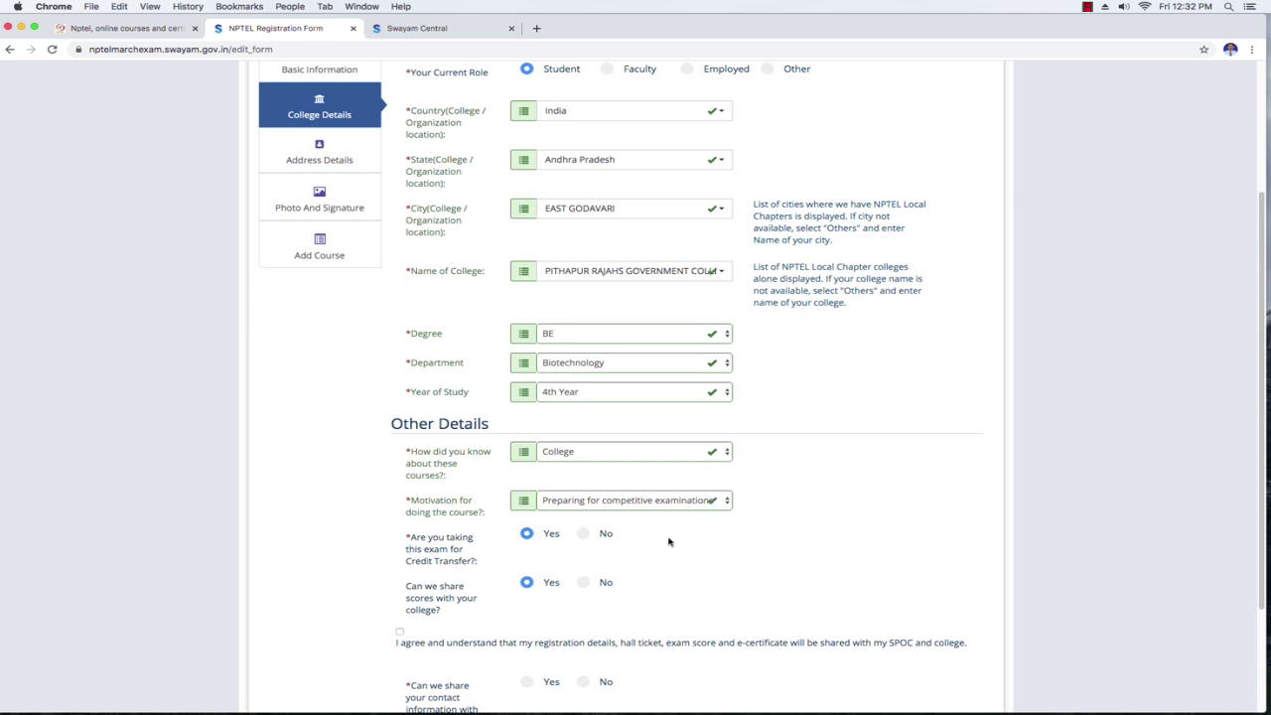
Agree to share the registration details, hall ticket, exam score and e-certificate with the SPOC and college
scroll(668, 541, "down", 3)
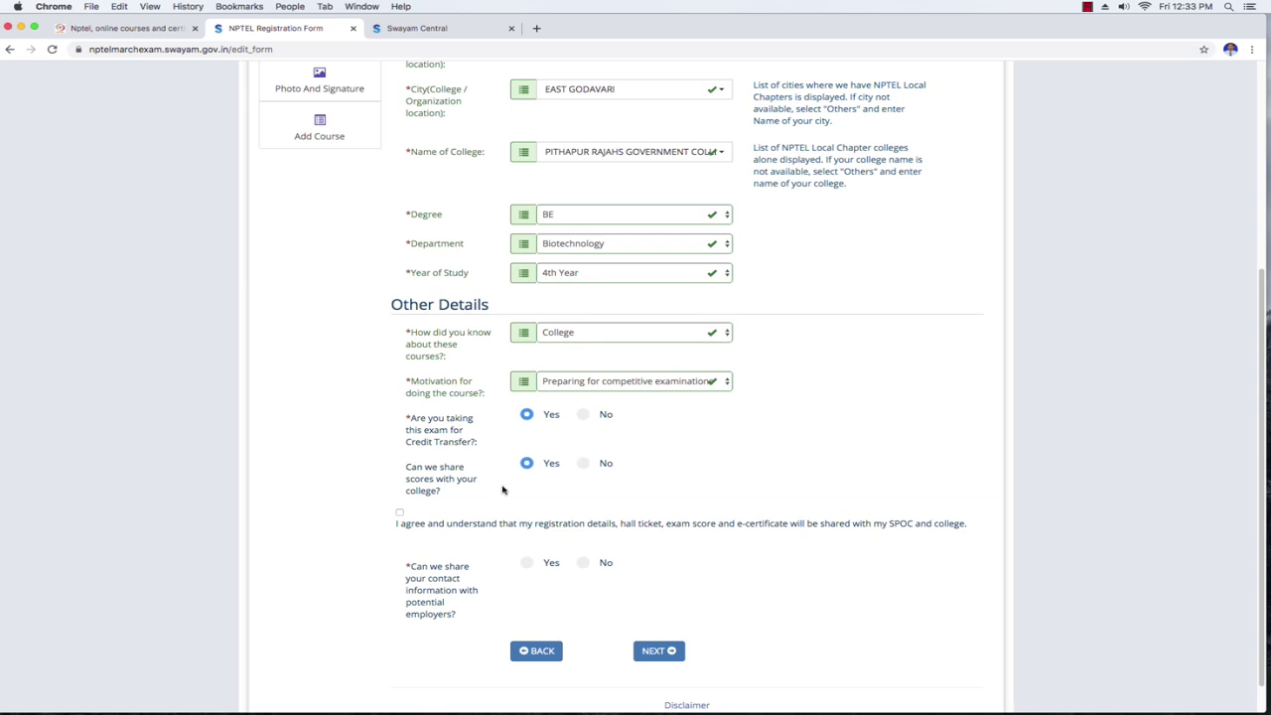
left_click(399, 513)
Switch the current role to Faculty to view its fields, and change it to Employed
scroll(825, 304, "up", 5)
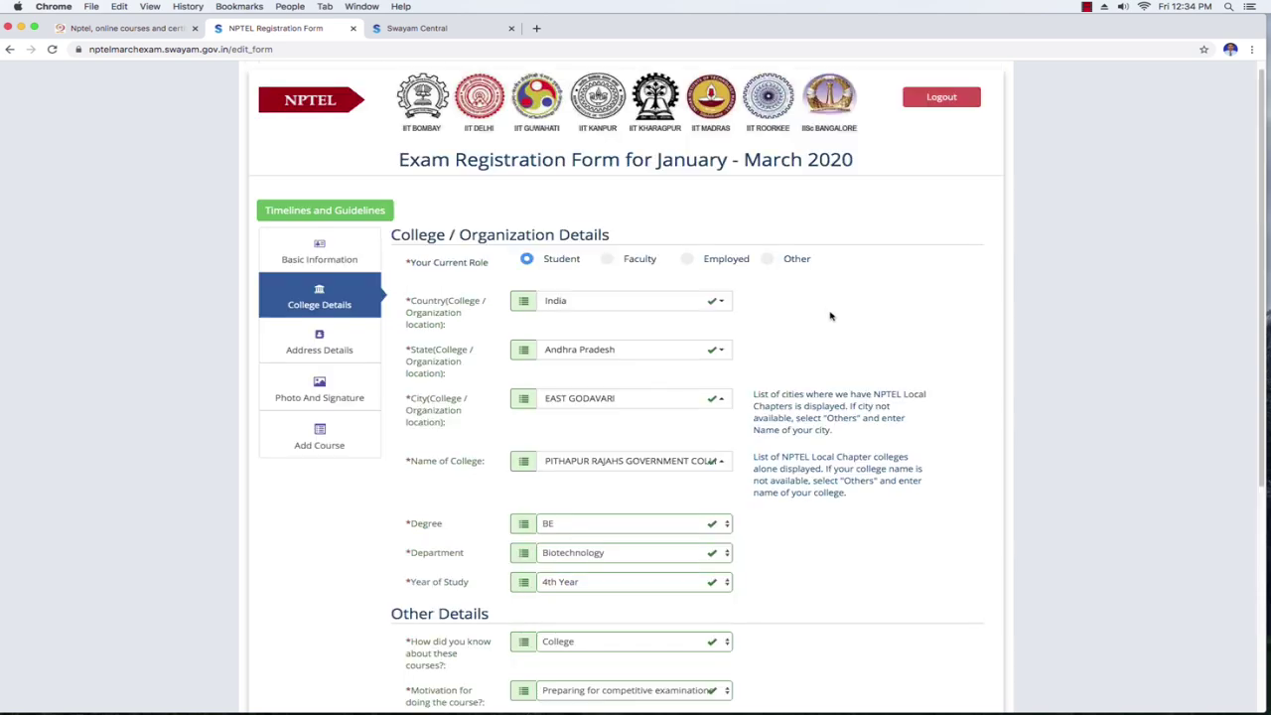
left_click(606, 260)
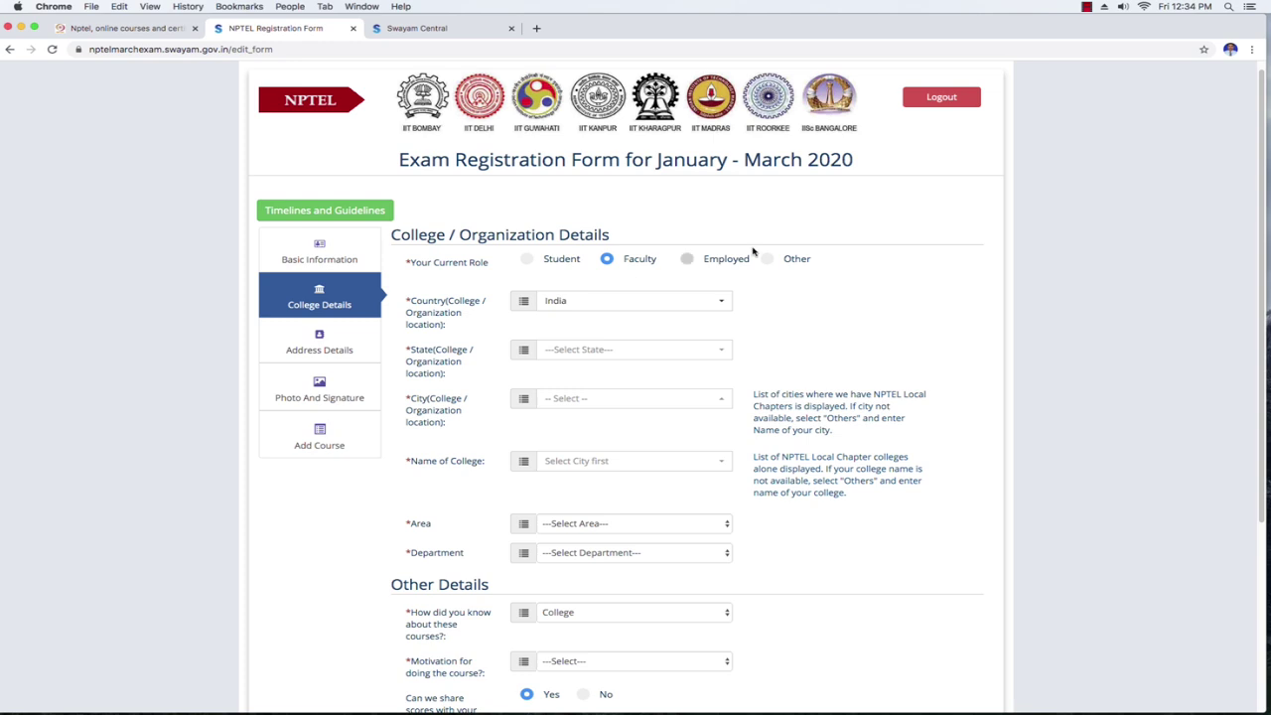
left_click(687, 259)
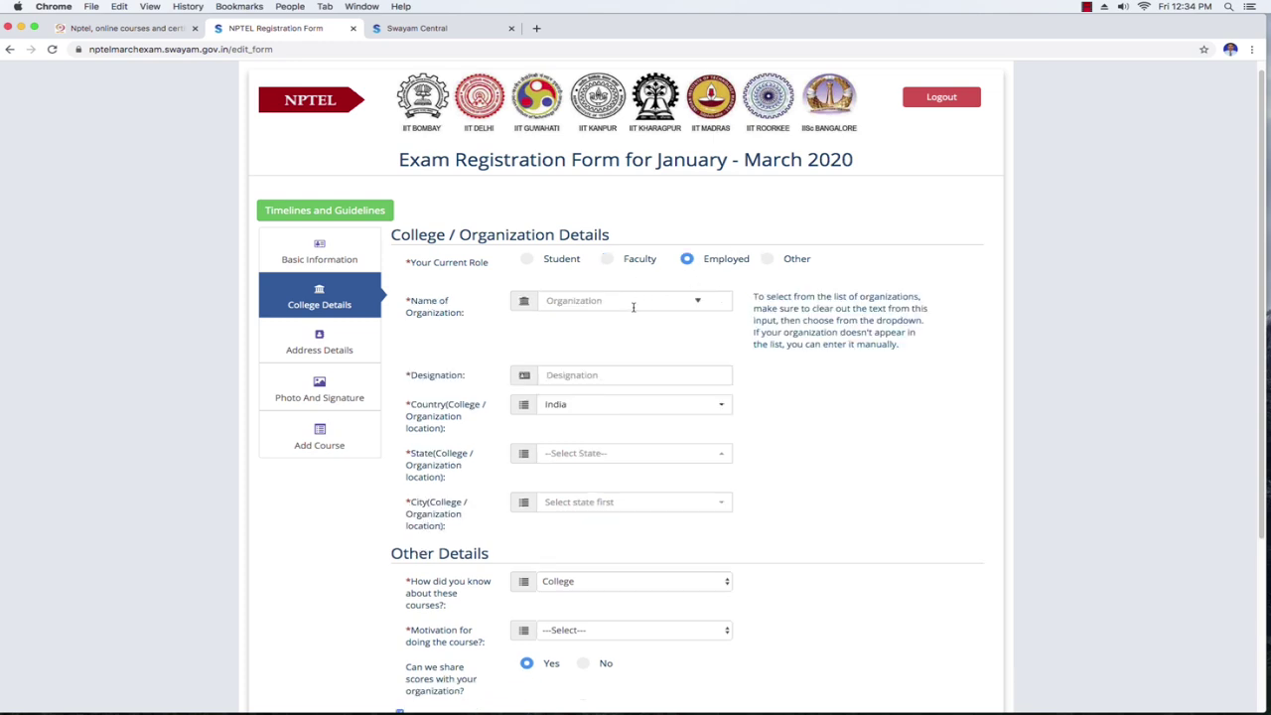
Choose Internshala as the organization and enter Sr Executive as the designation
left_click(620, 301)
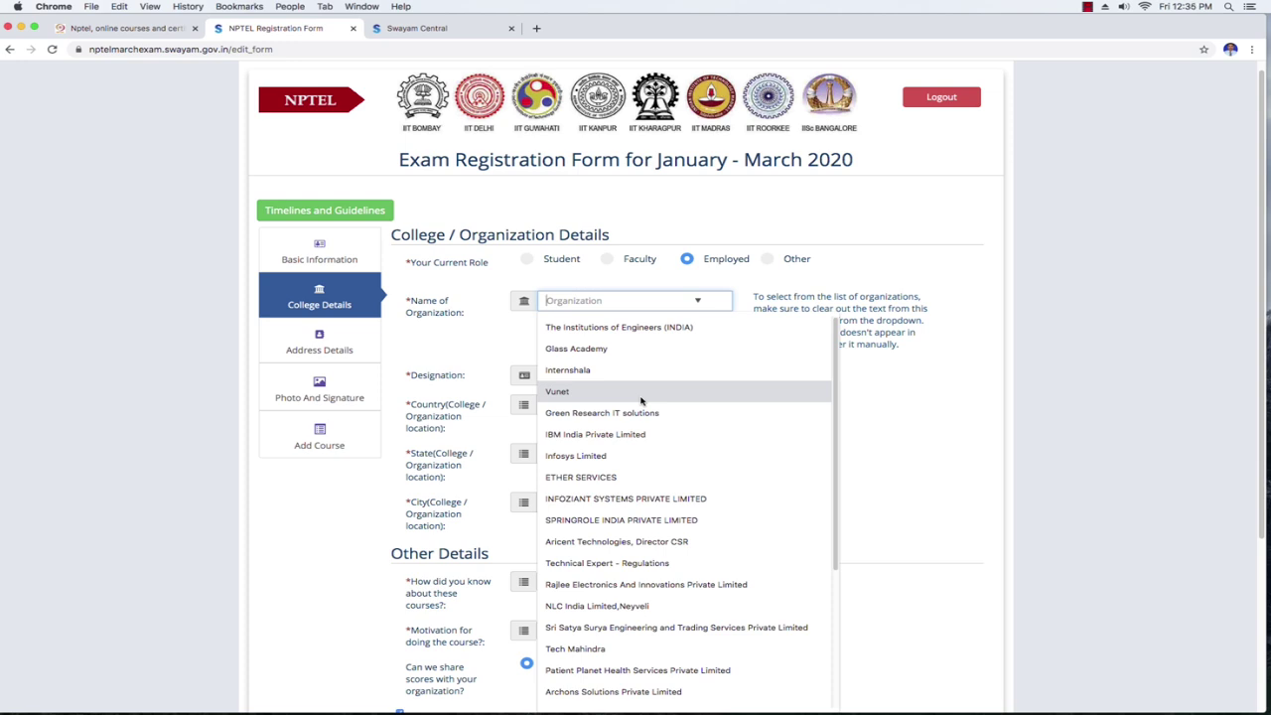
left_click(609, 372)
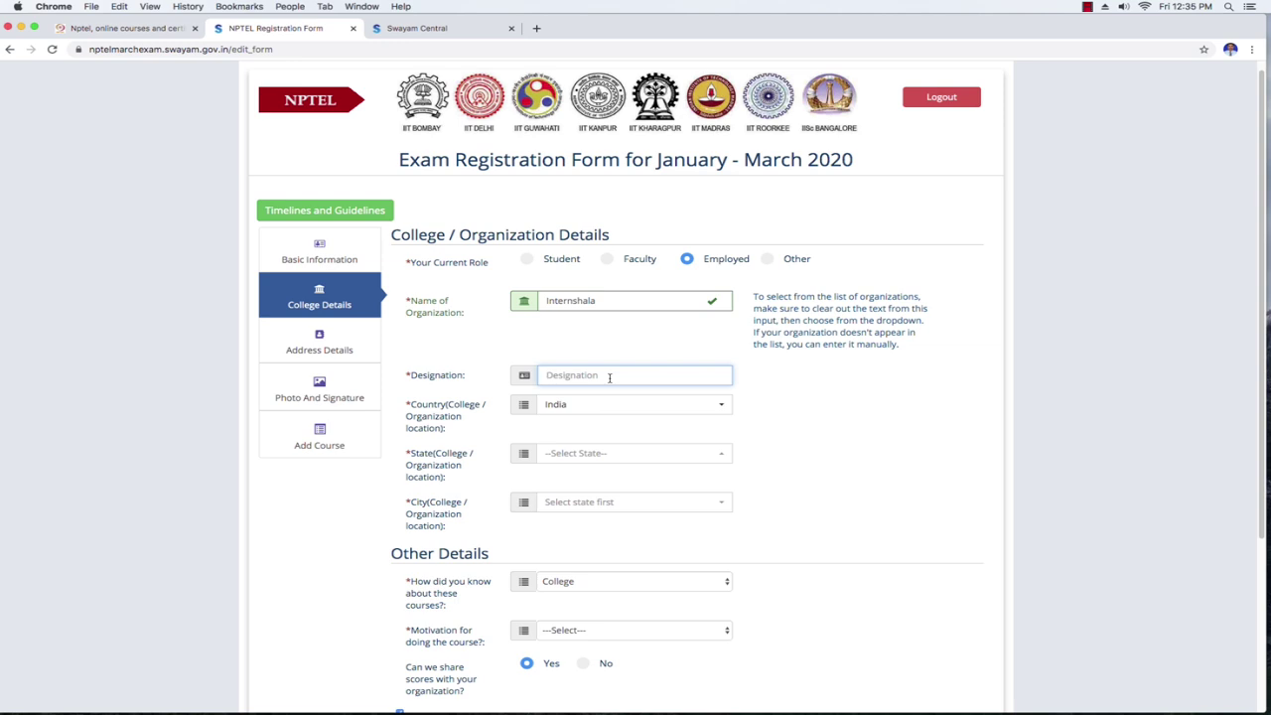
type("Sr Executive")
Set the organization's location to India as the country, Andhra Pradesh as the state and GUNTUR as the city
left_click(606, 407)
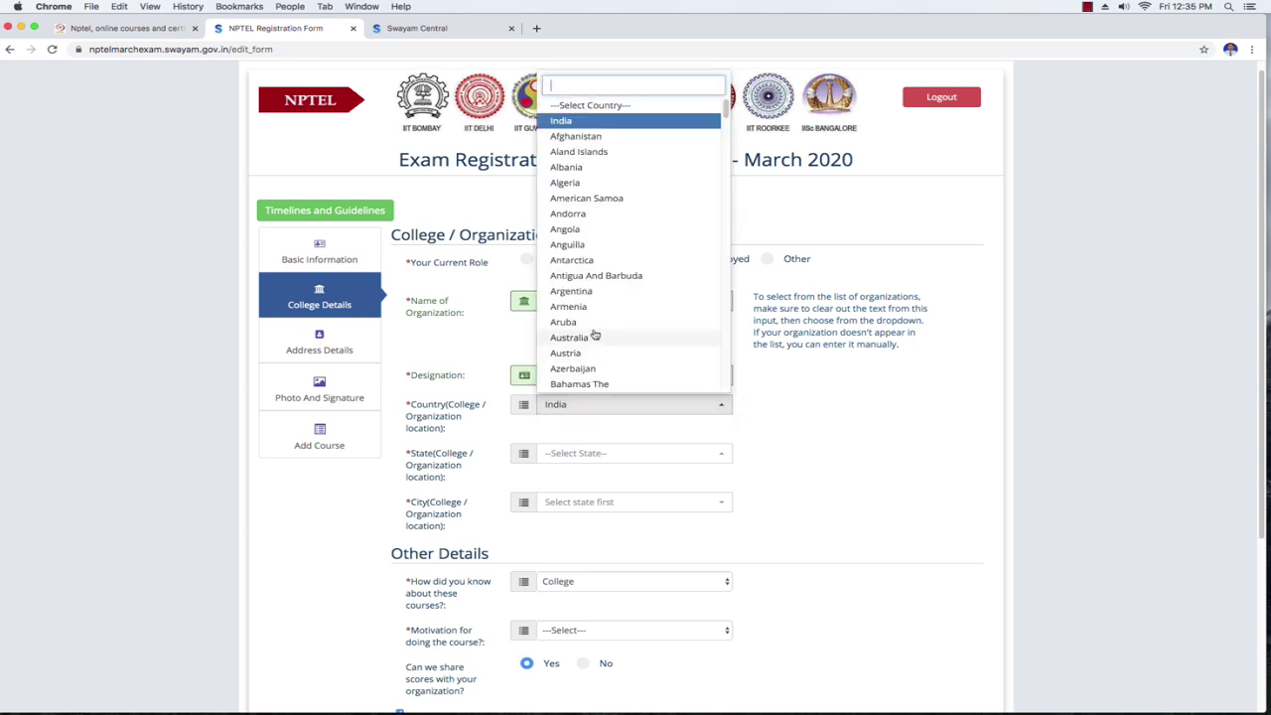
left_click(597, 413)
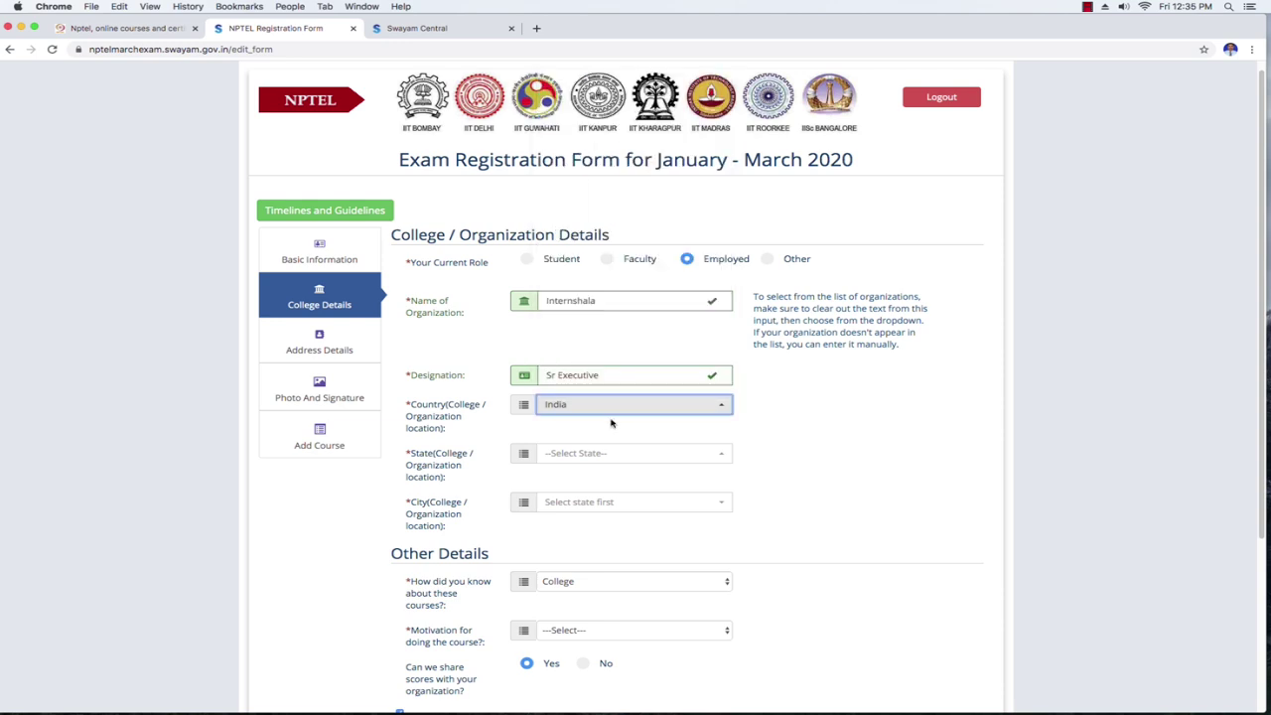
left_click(604, 456)
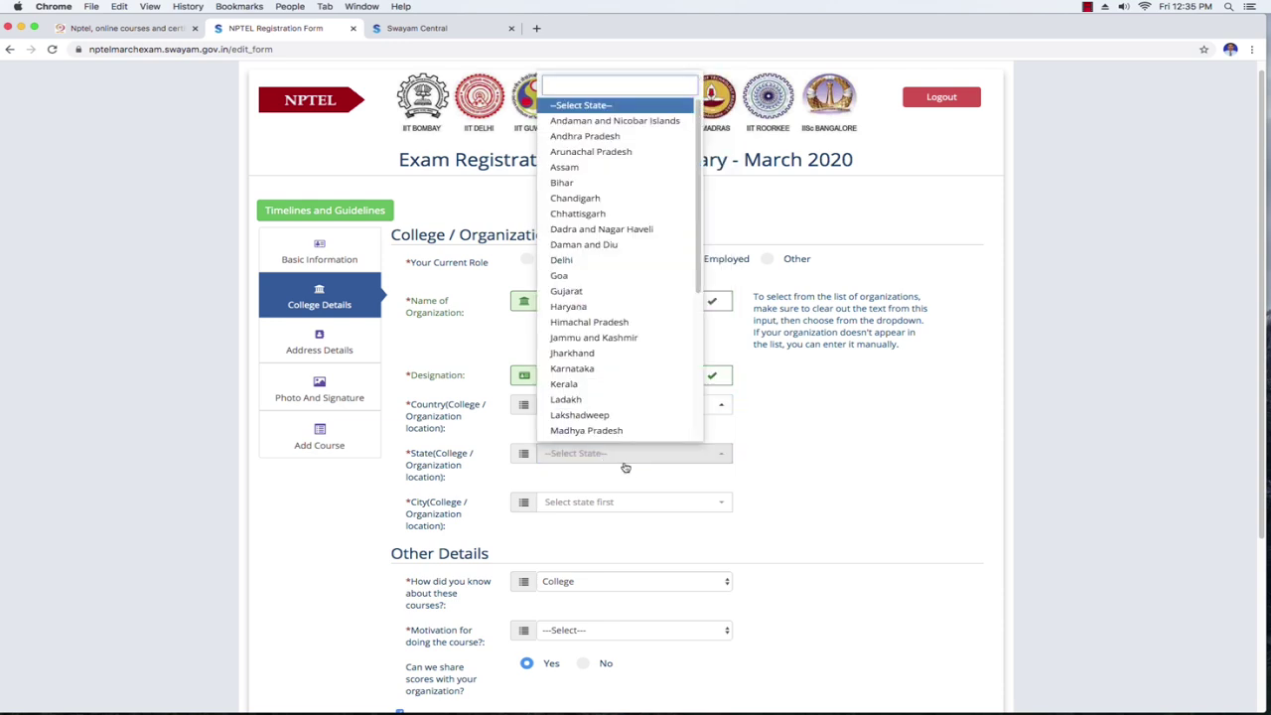
left_click(512, 425)
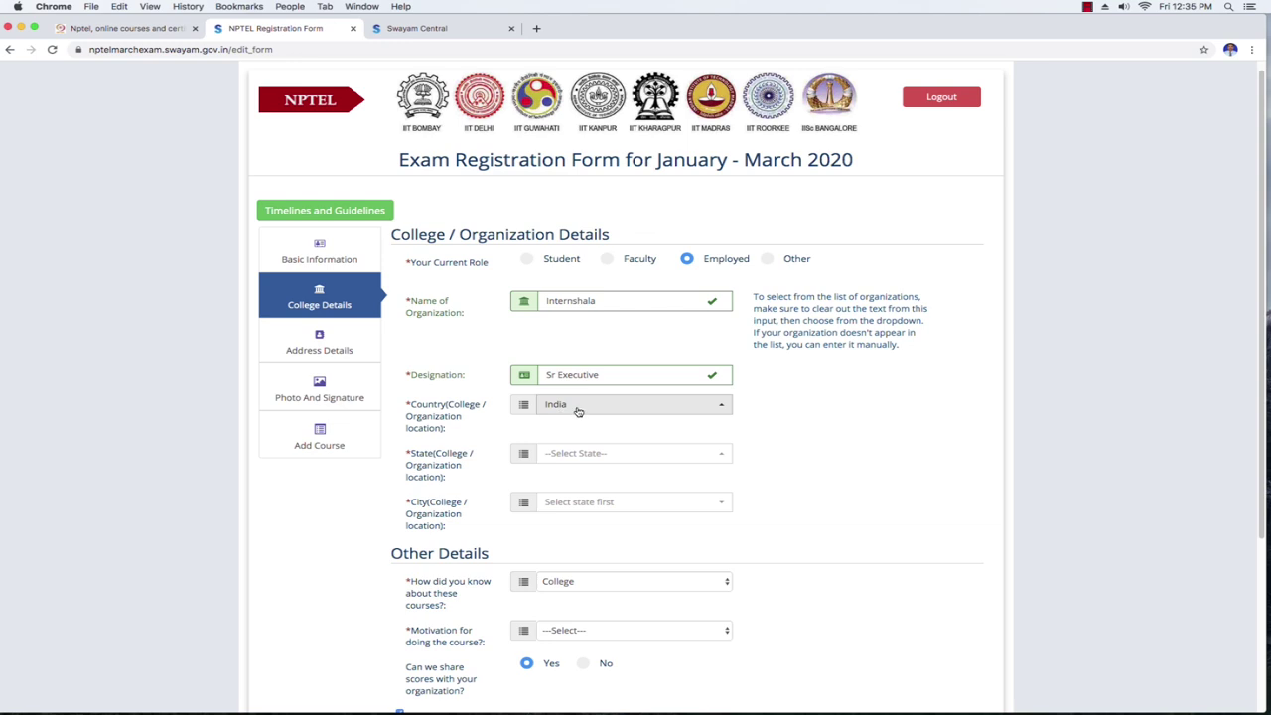
left_click(579, 406)
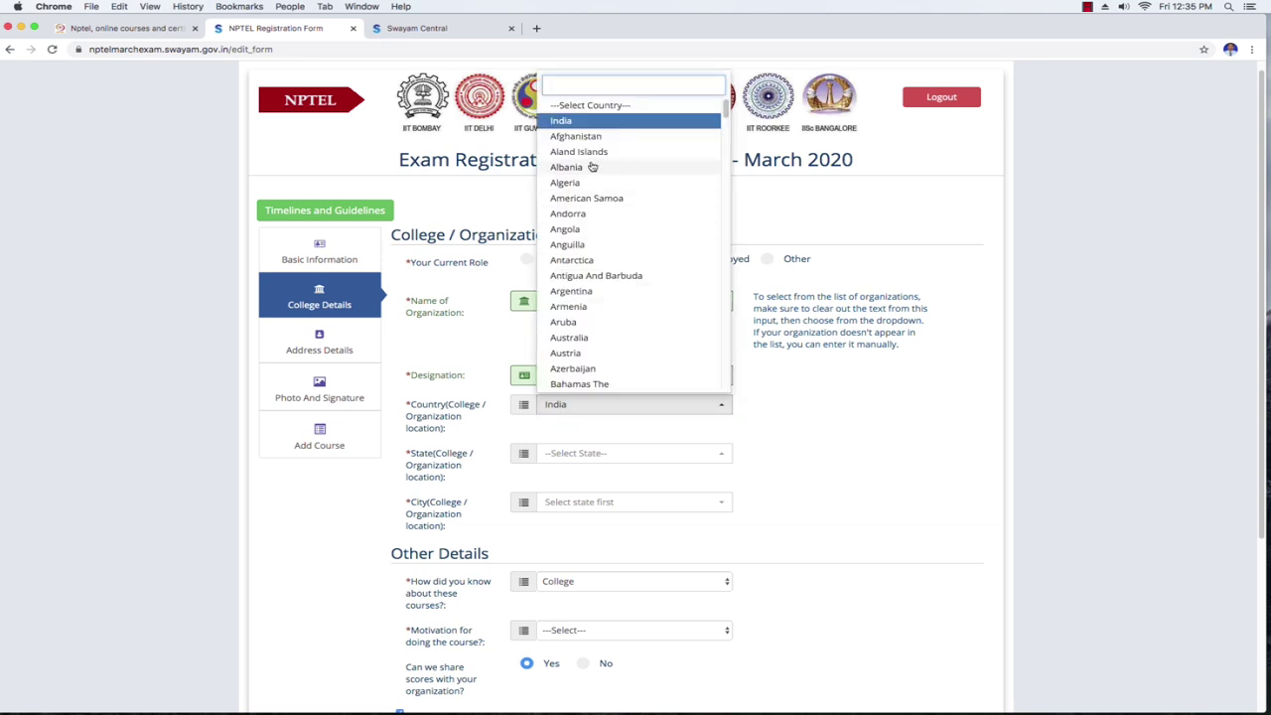
left_click(596, 121)
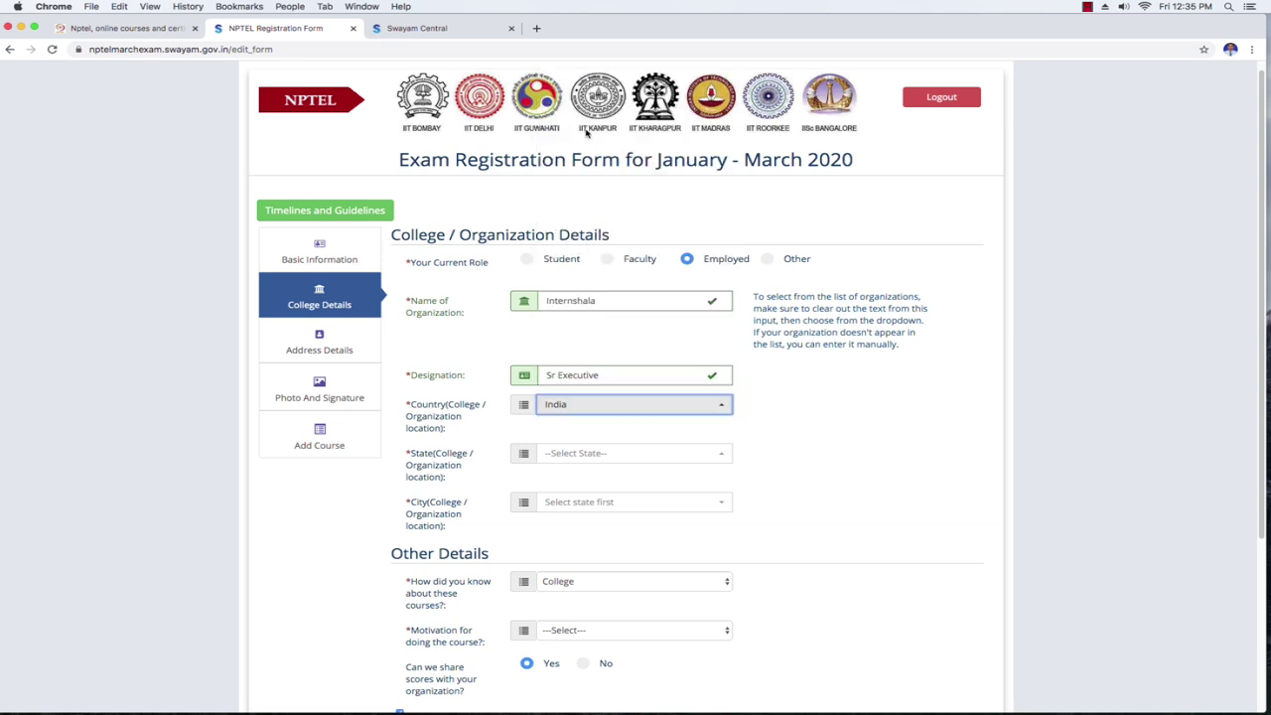
left_click(590, 456)
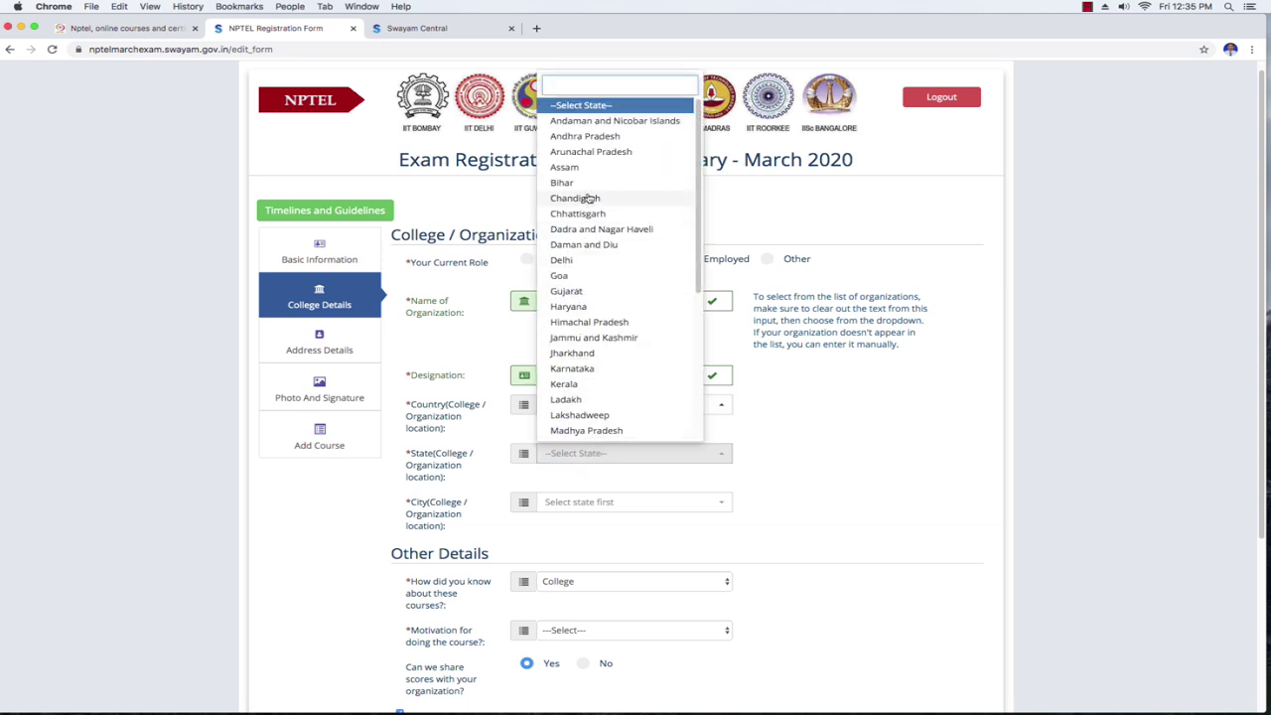
left_click(586, 137)
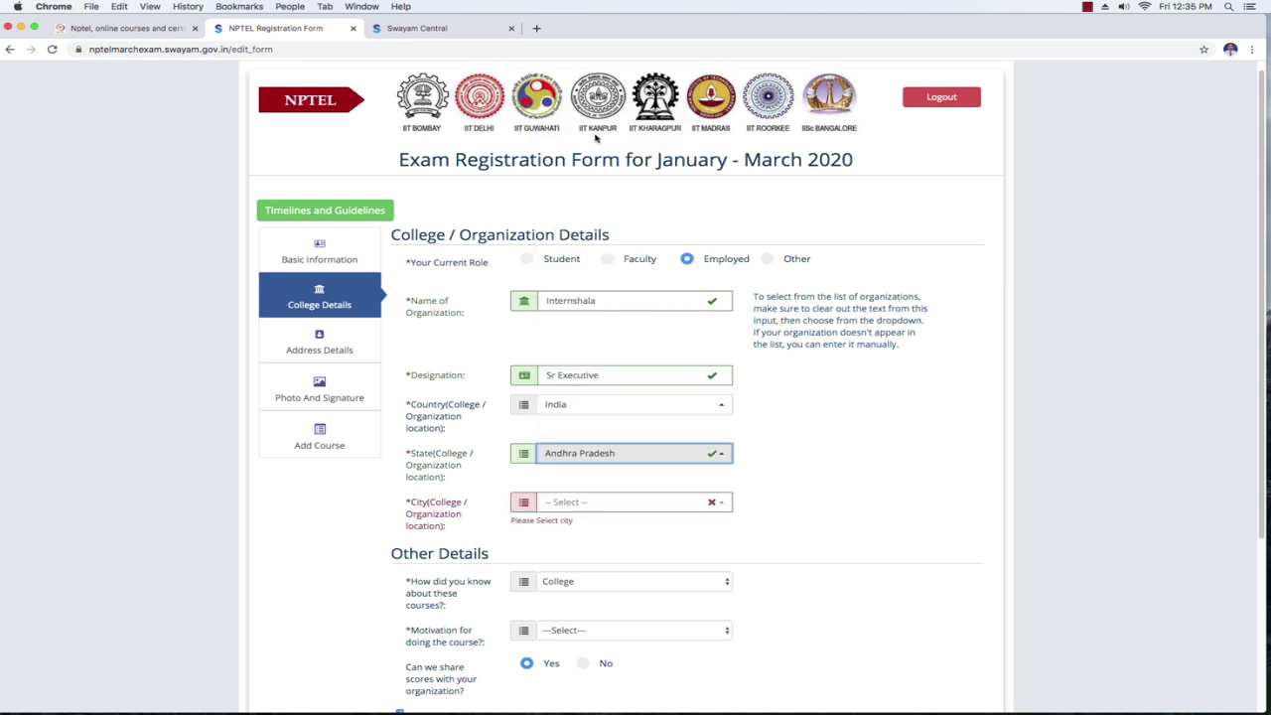
left_click(590, 509)
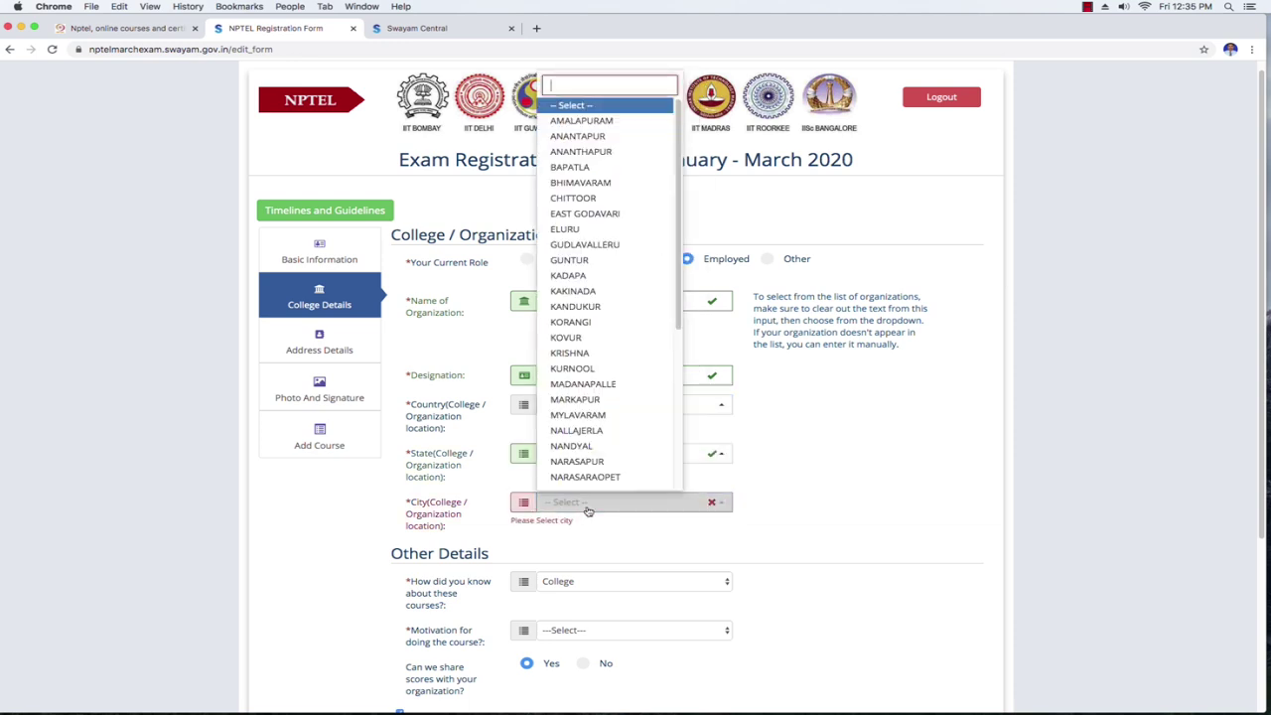
left_click(586, 262)
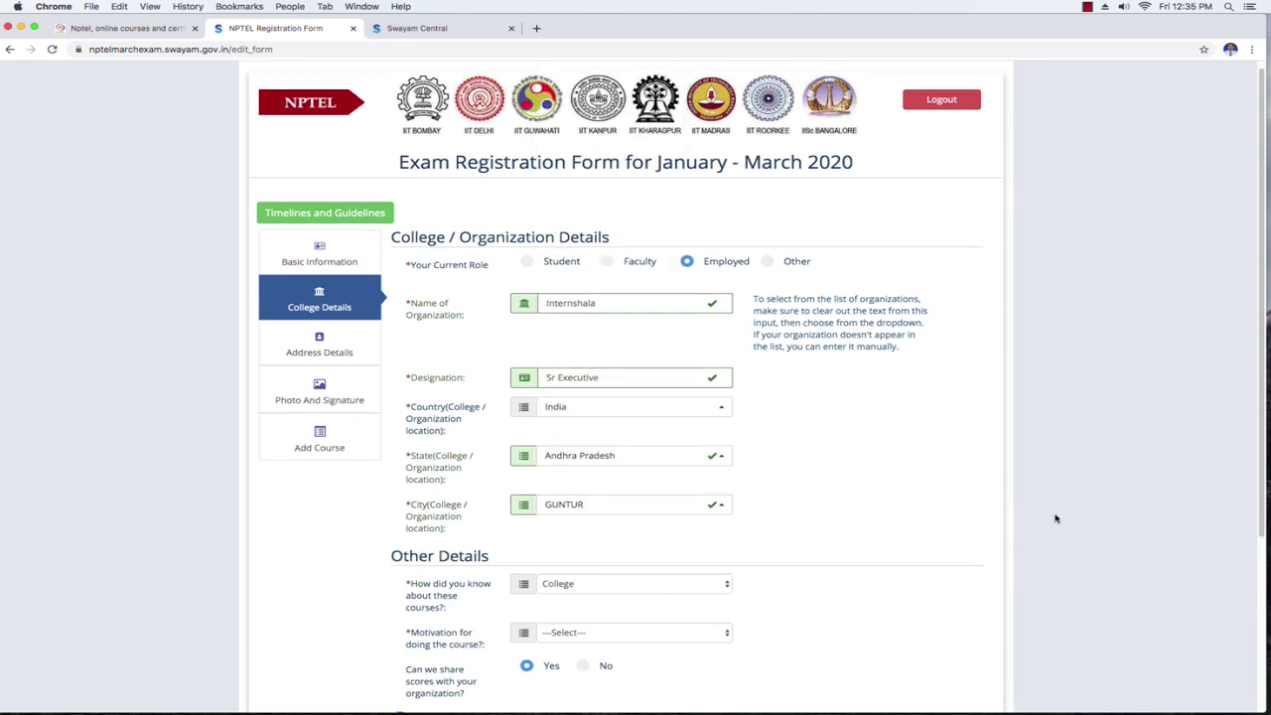
Continue to the address details and confirm that the postal address is correct and usable for future communication
scroll(1055, 518, "down", 4)
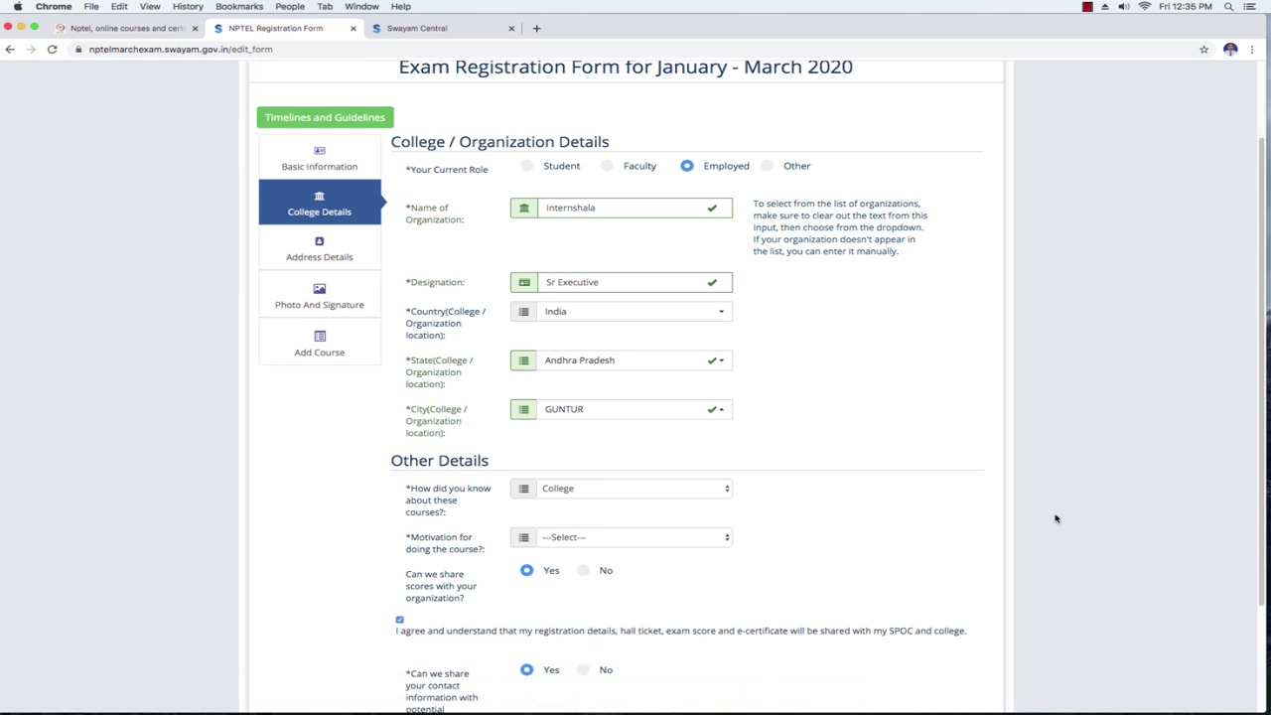
scroll(1056, 518, "down", 1)
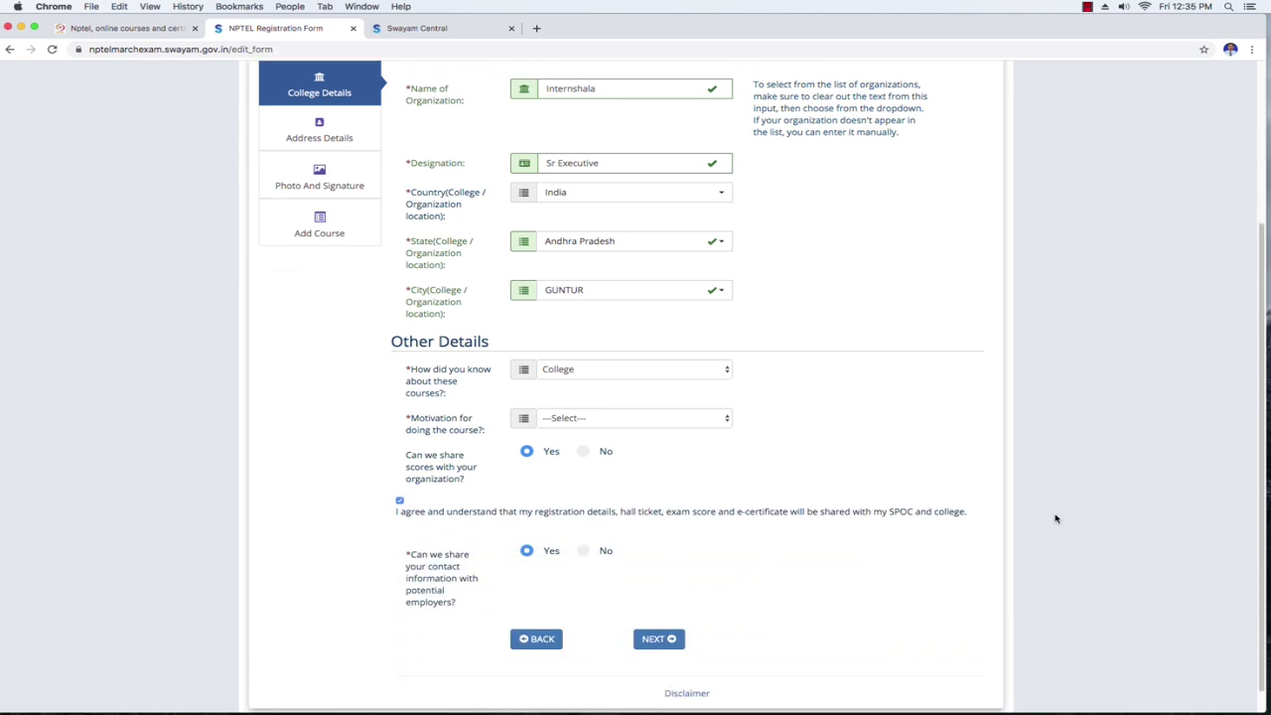
left_click(658, 639)
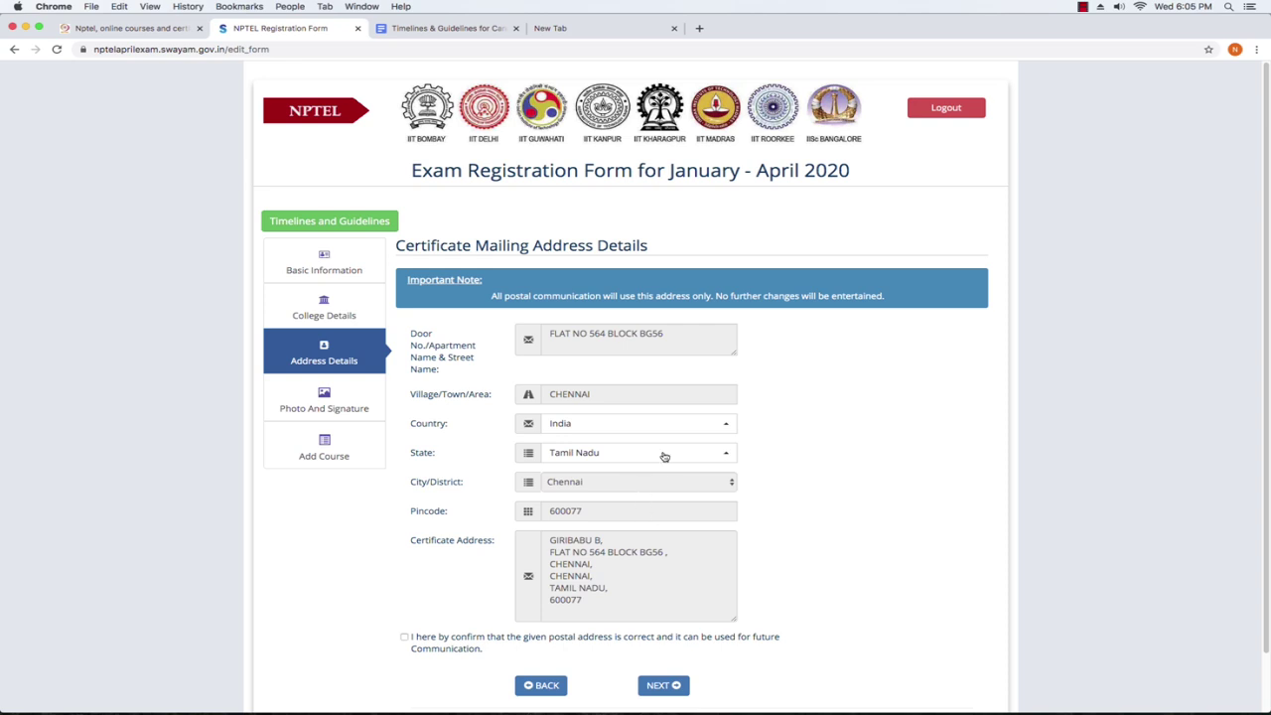
left_click(405, 636)
left_click(676, 689)
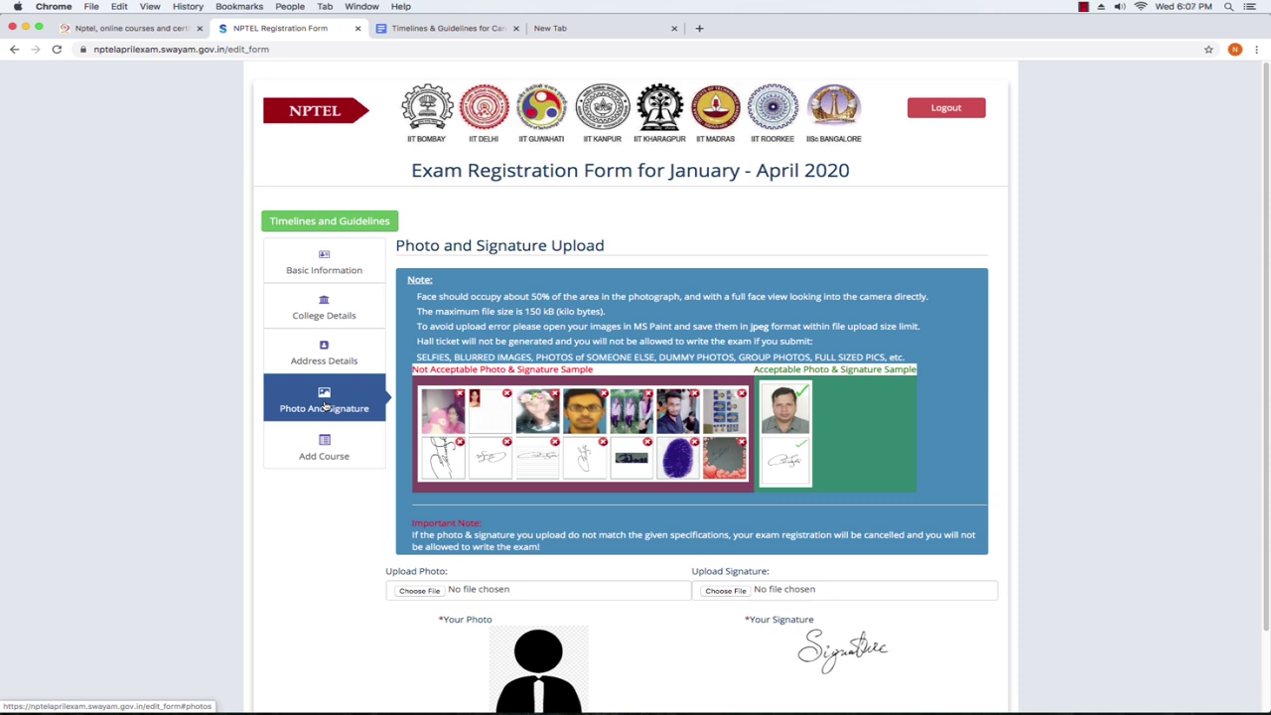
Try to upload My signature - 16Kb.jpg as the photo in the photo and signature section
left_click(430, 593)
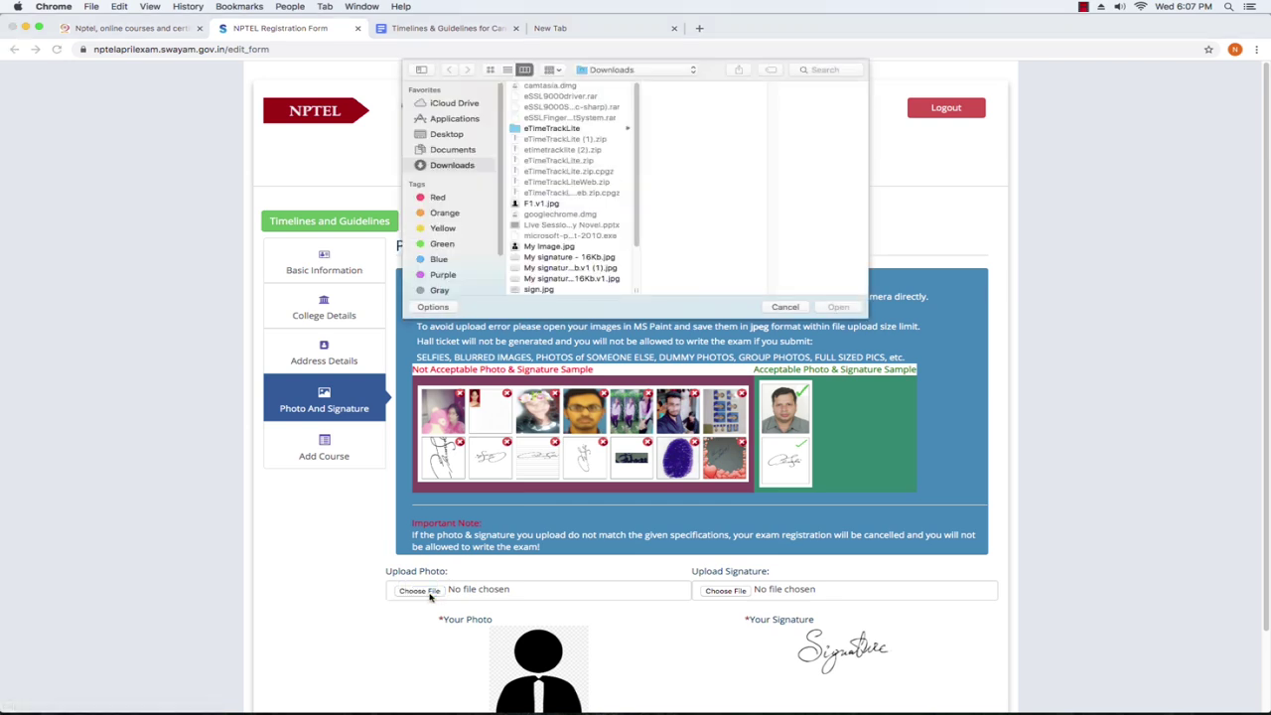
left_click(558, 257)
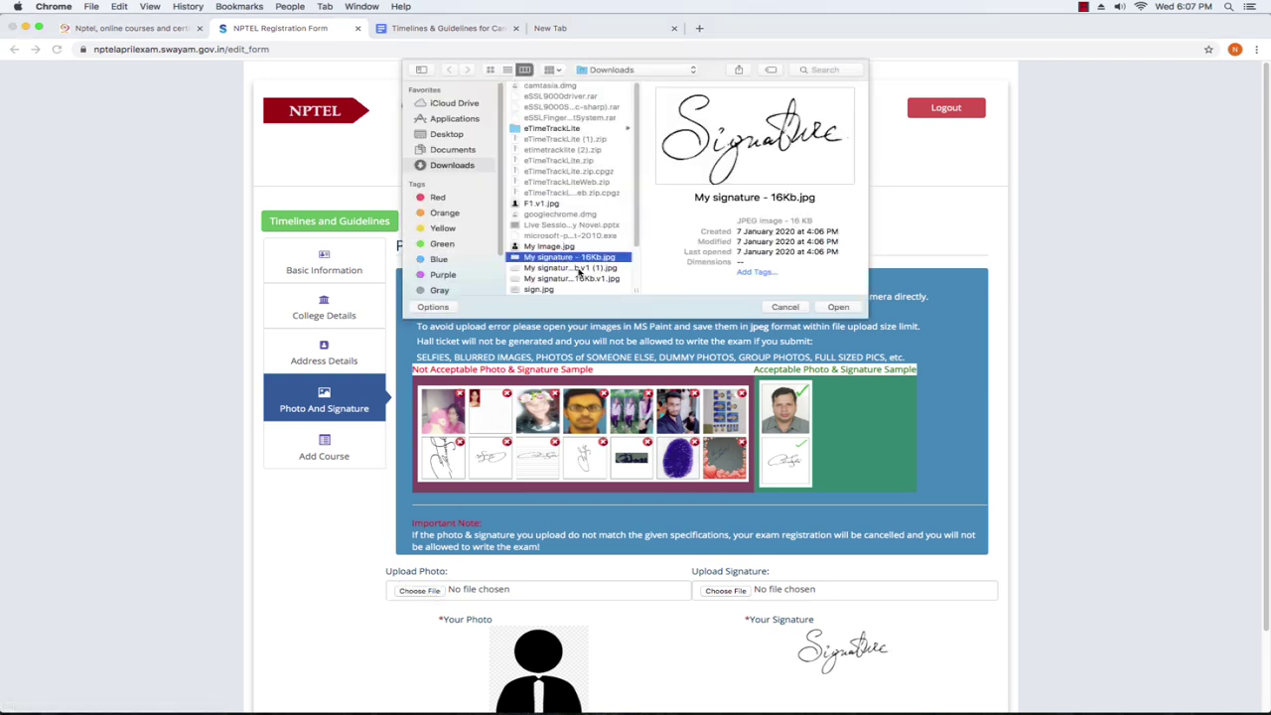
left_click(836, 307)
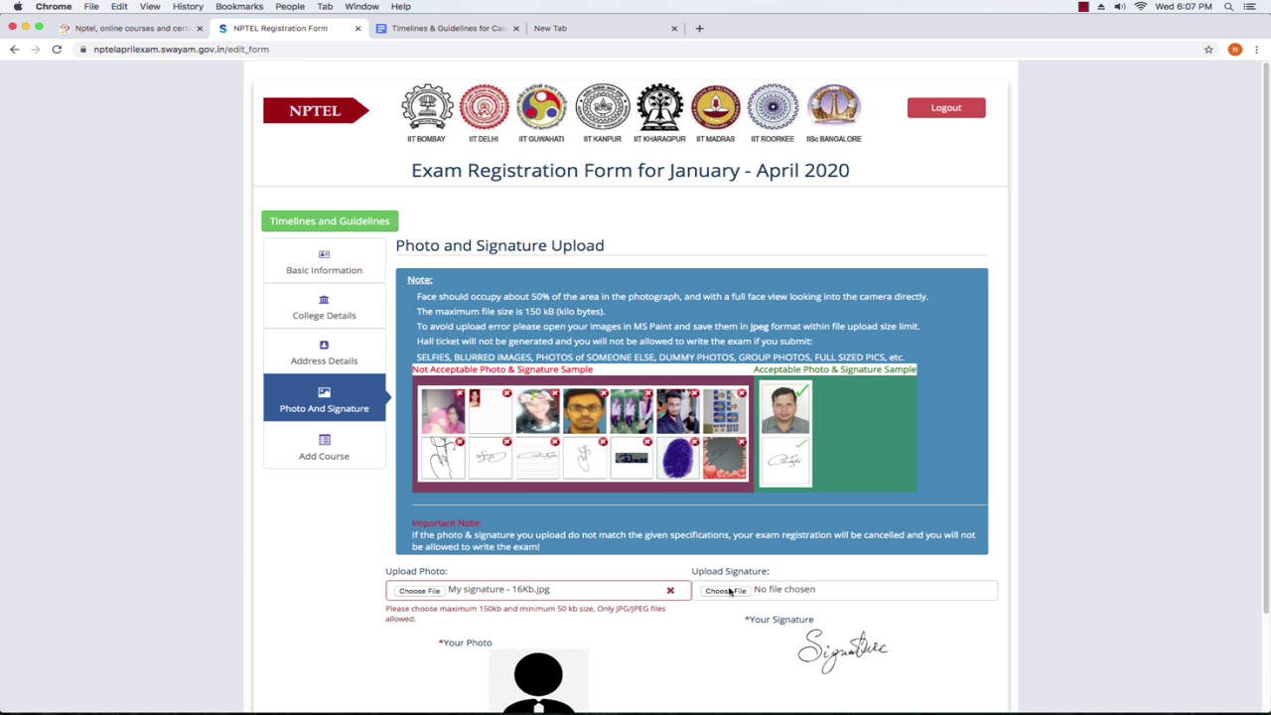
Upload My Image.jpg as the photo and My signature - 16Kb.v1 (1).jpg as the signature
left_click(427, 593)
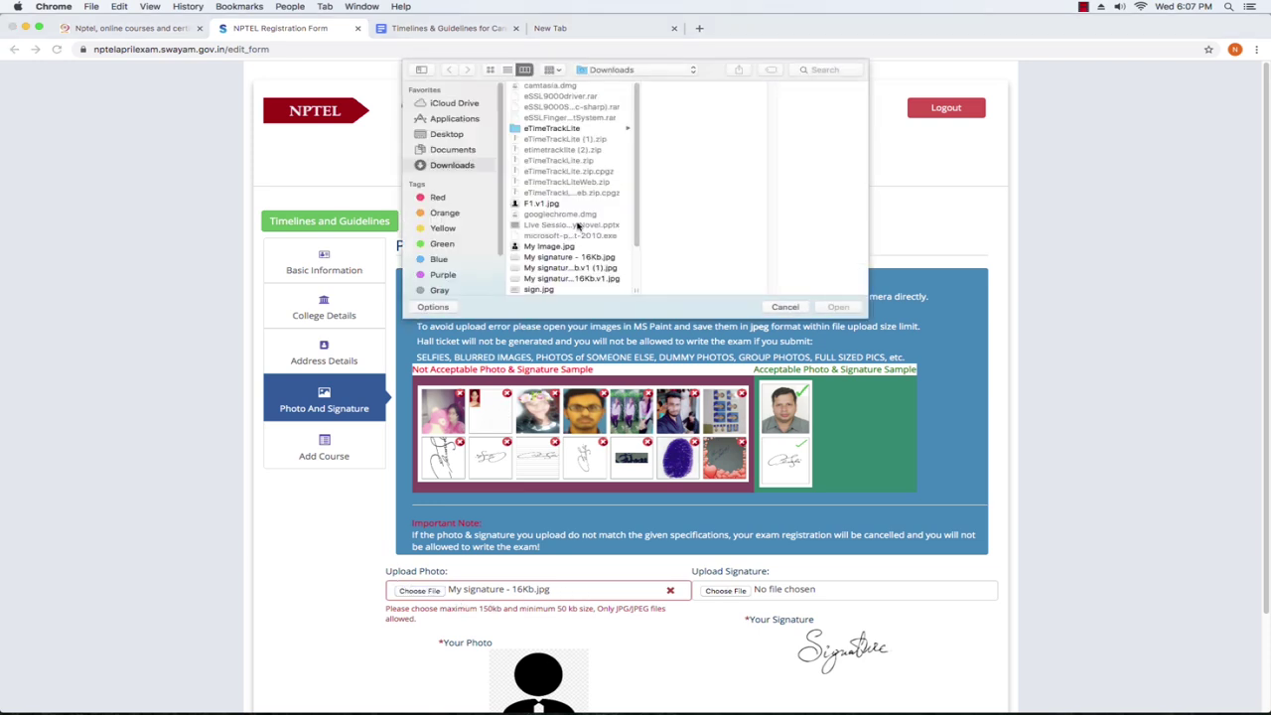
left_click(556, 246)
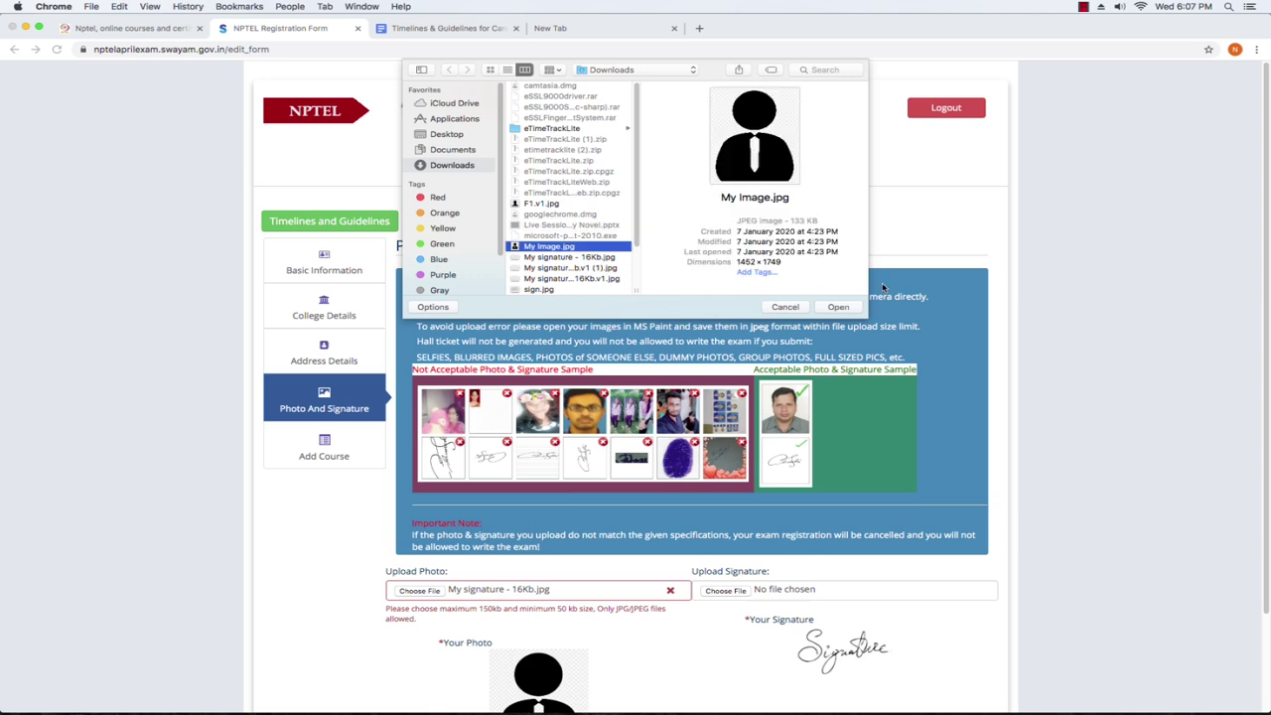
left_click(838, 307)
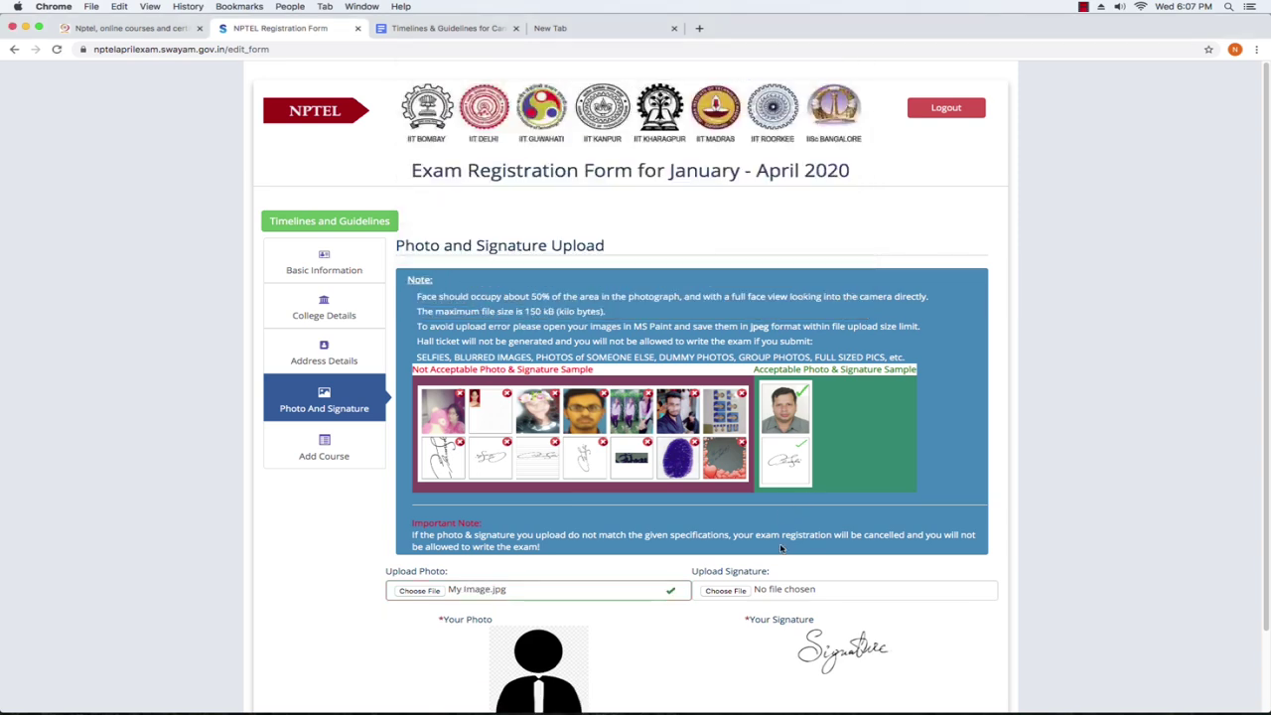
left_click(725, 590)
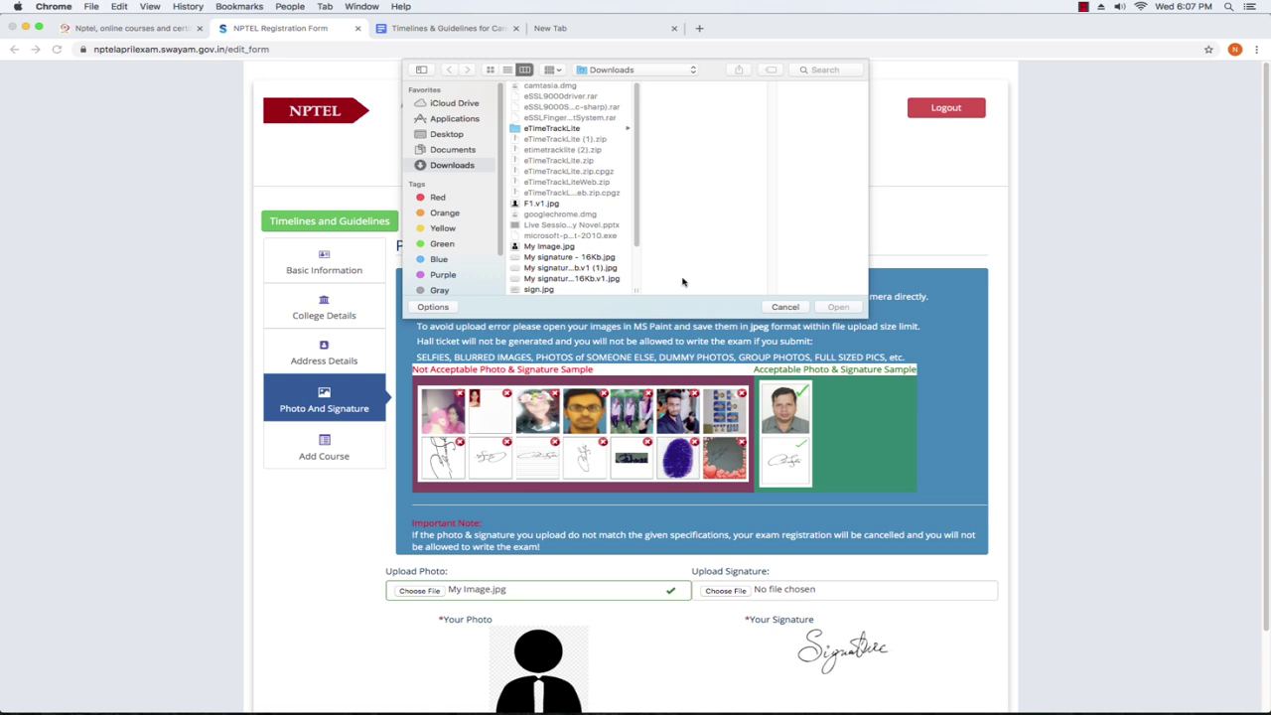
left_click(574, 268)
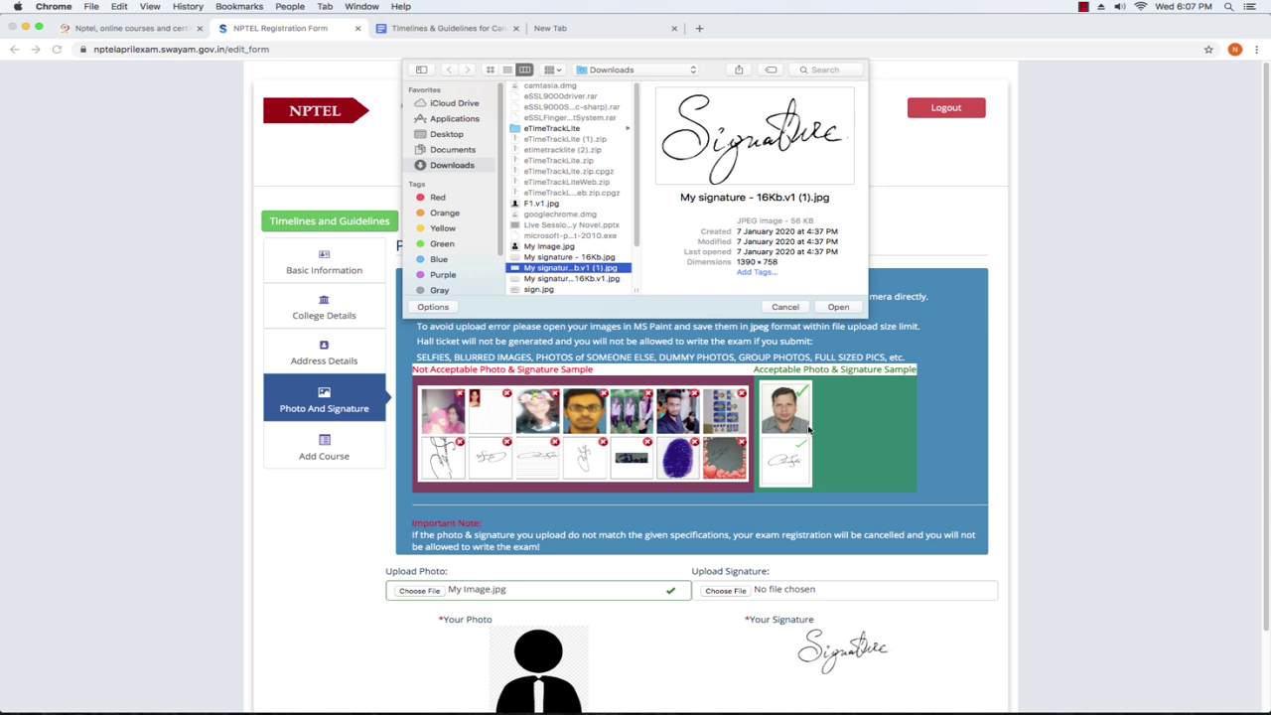
left_click(837, 307)
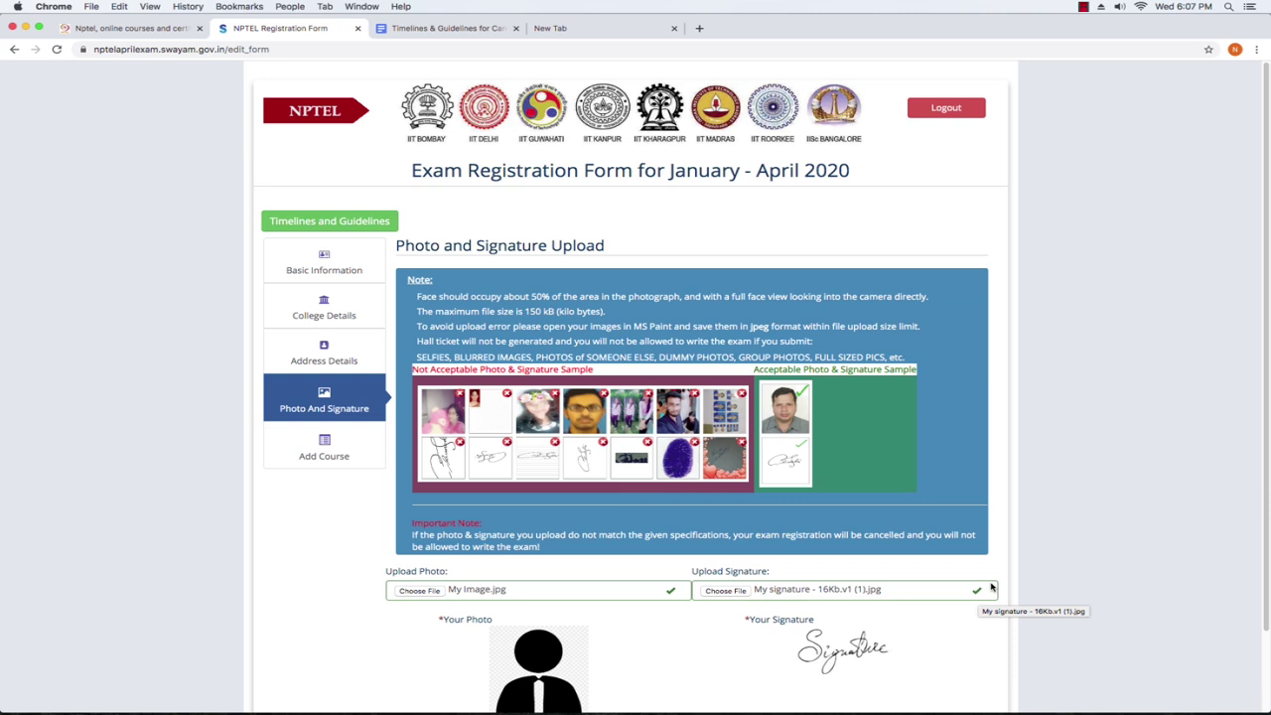
Save and submit the profile information, and go to the section for adding courses
scroll(1267, 556, "down", 2)
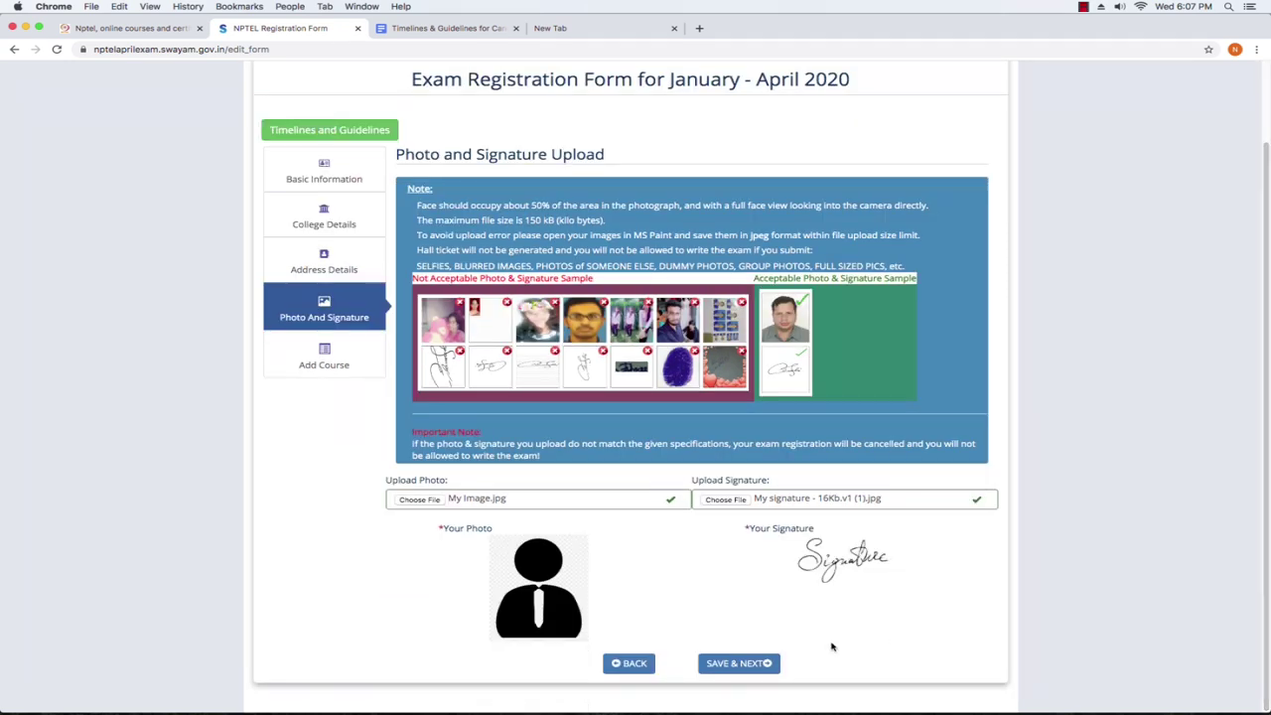
left_click(759, 660)
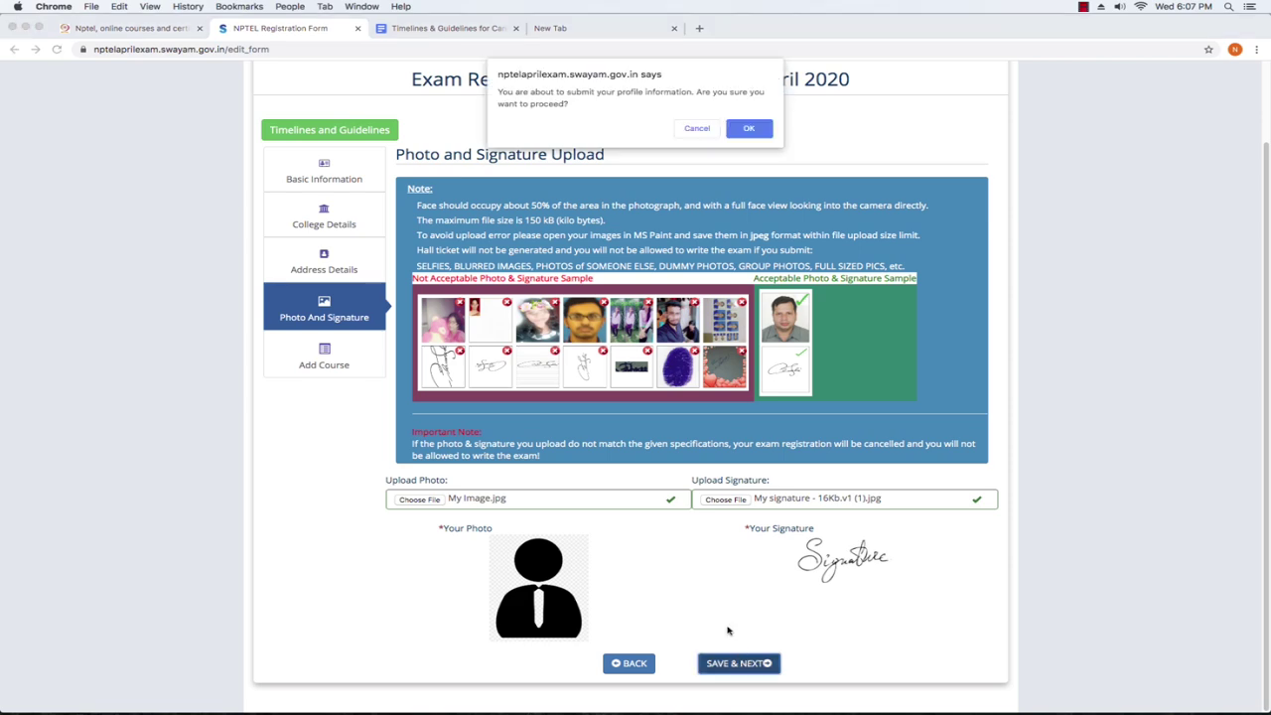
left_click(745, 130)
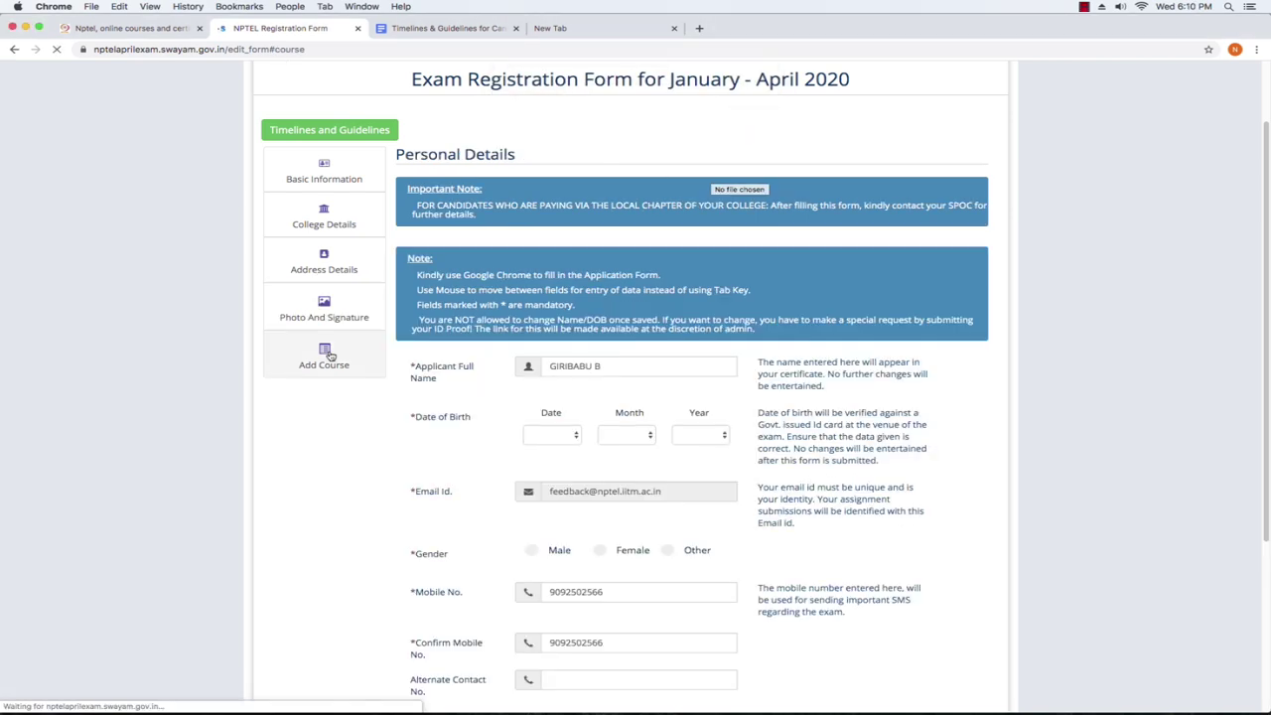
left_click(328, 354)
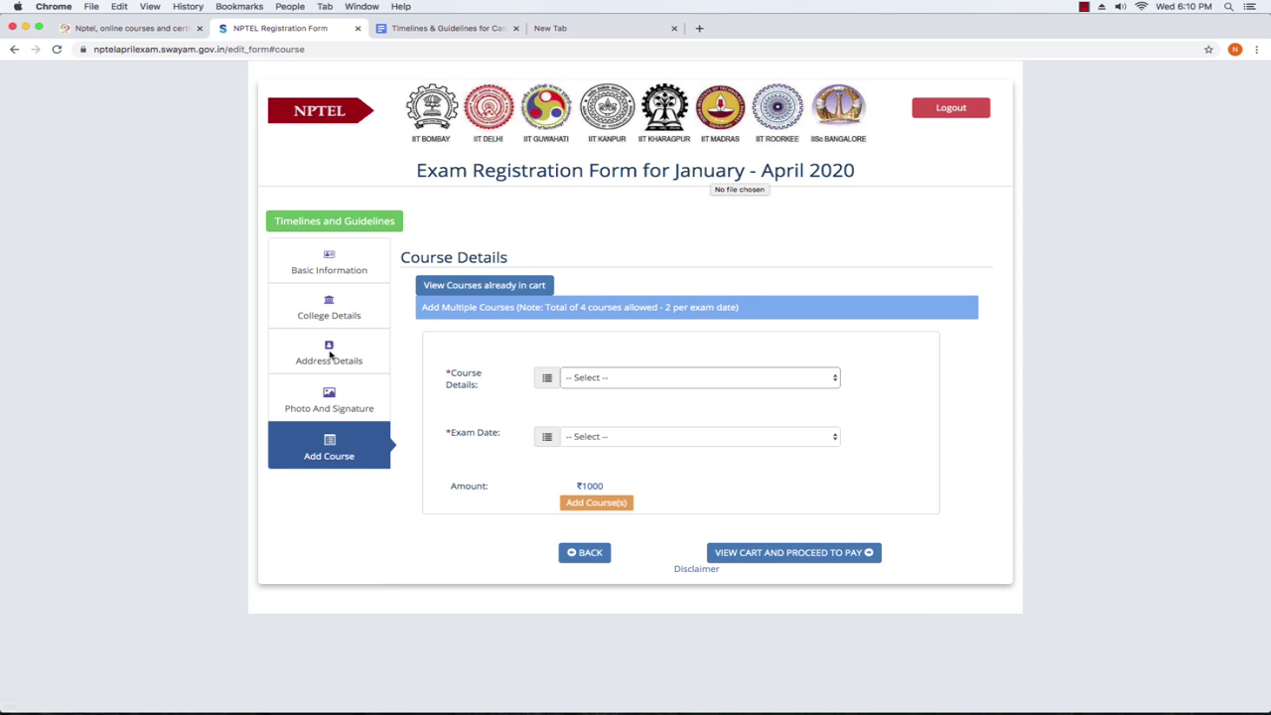
Choose Advanced Chemical Thermodynamics and Kinetics as the course and 2020-04-25 as its exam date
left_click(681, 380)
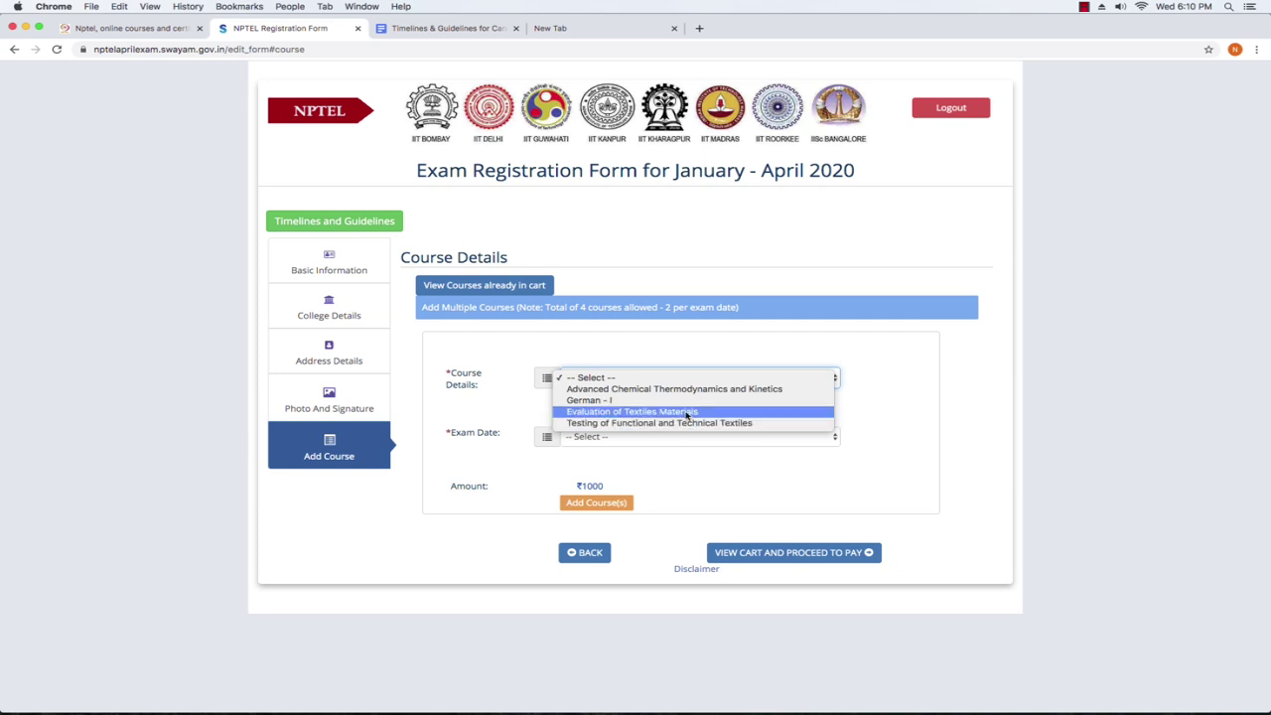
left_click(693, 390)
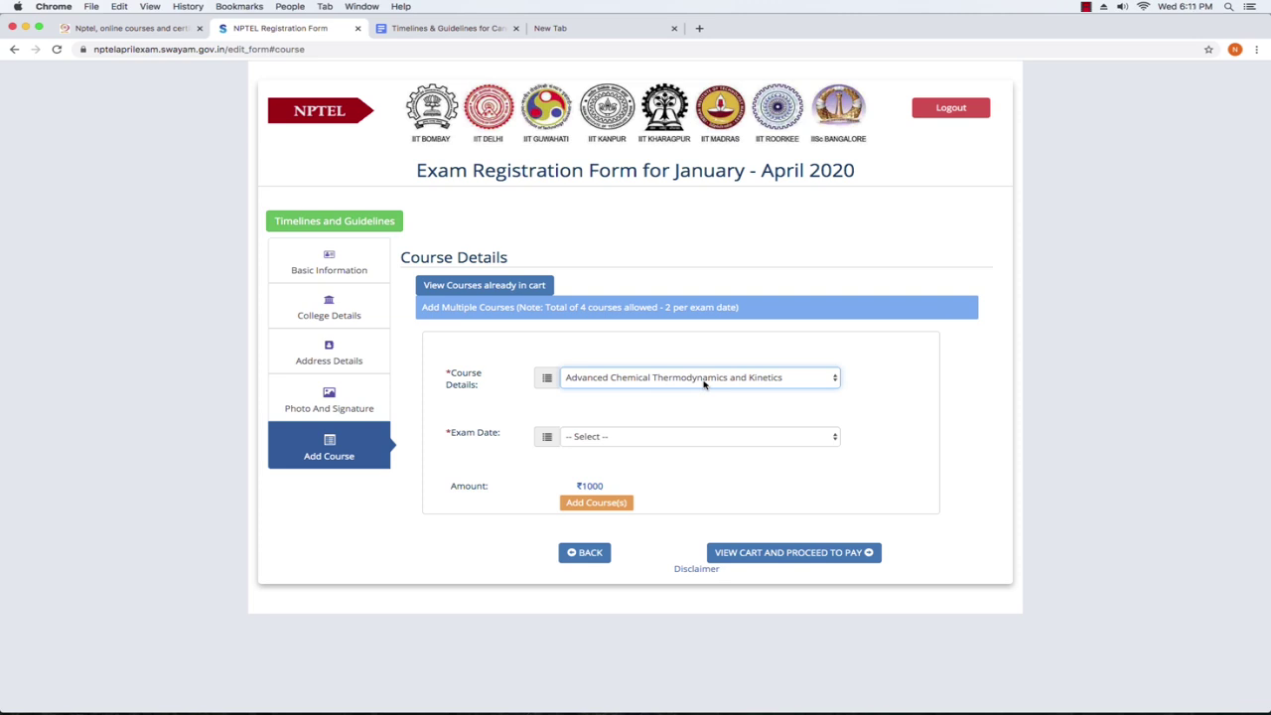
left_click(701, 445)
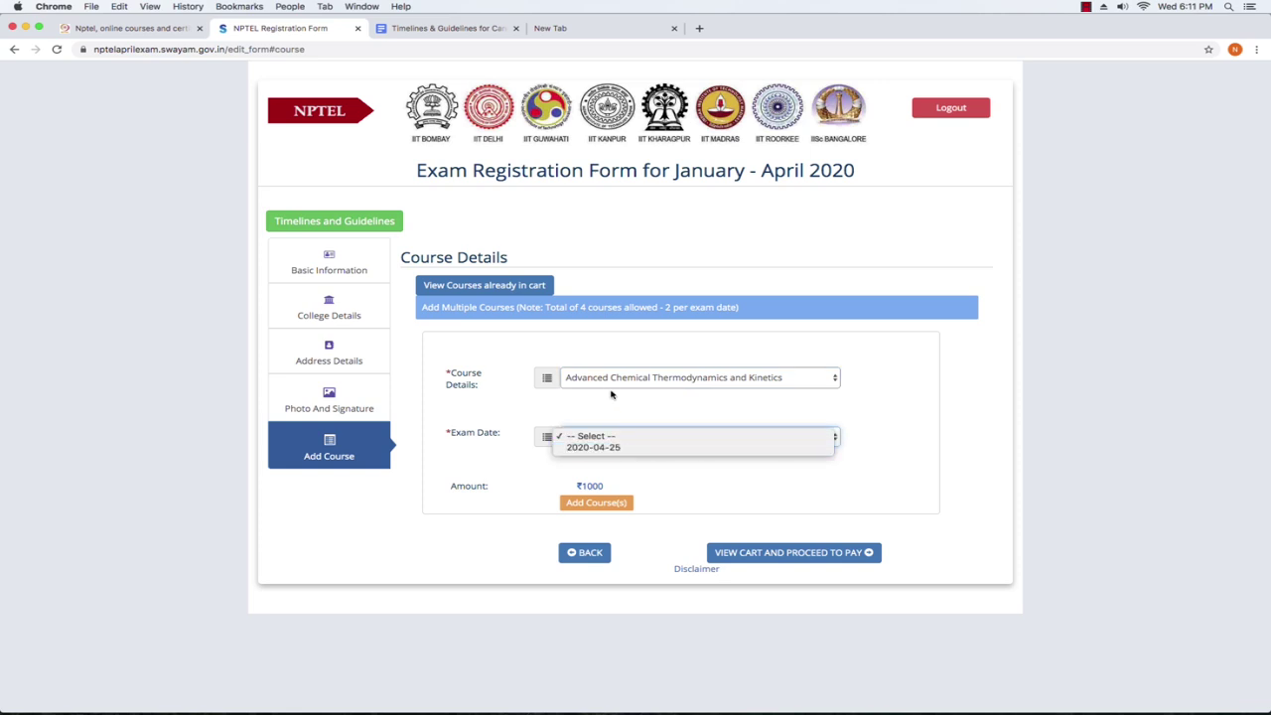
left_click(643, 451)
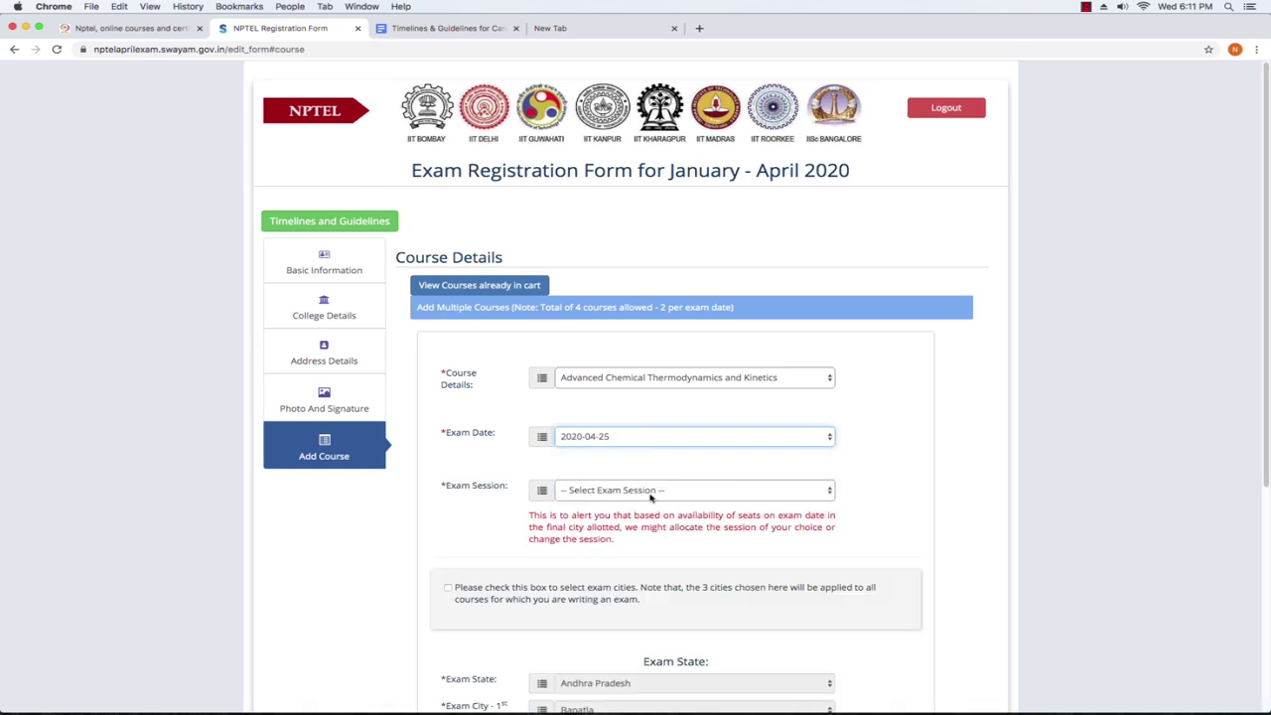
Choose the Morning Session for the exam and enable the selection of exam cities
left_click(652, 495)
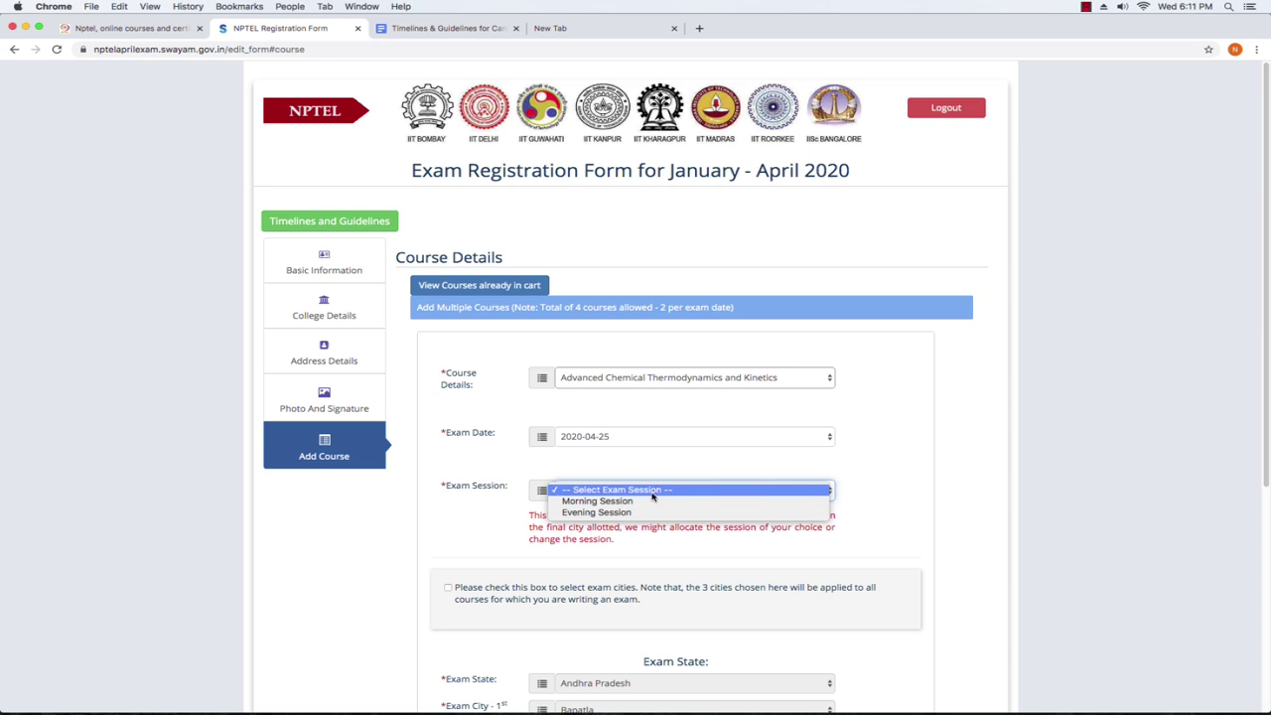
left_click(635, 501)
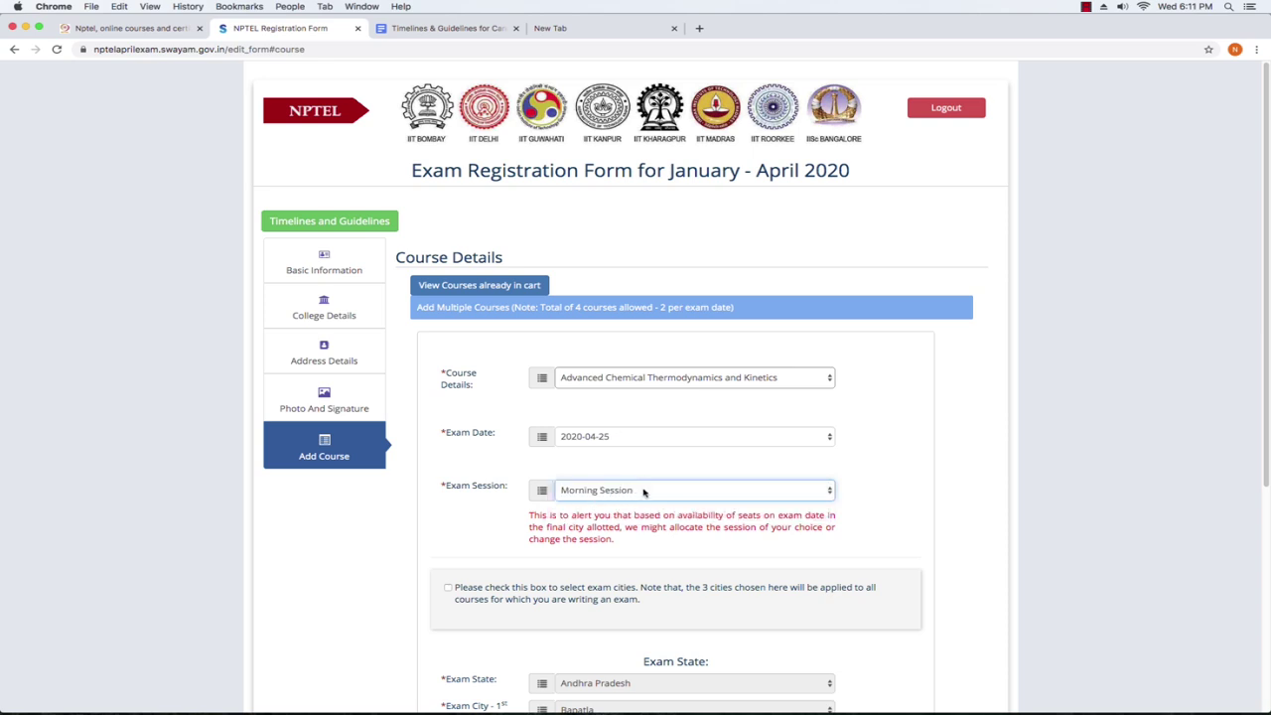
left_click(449, 590)
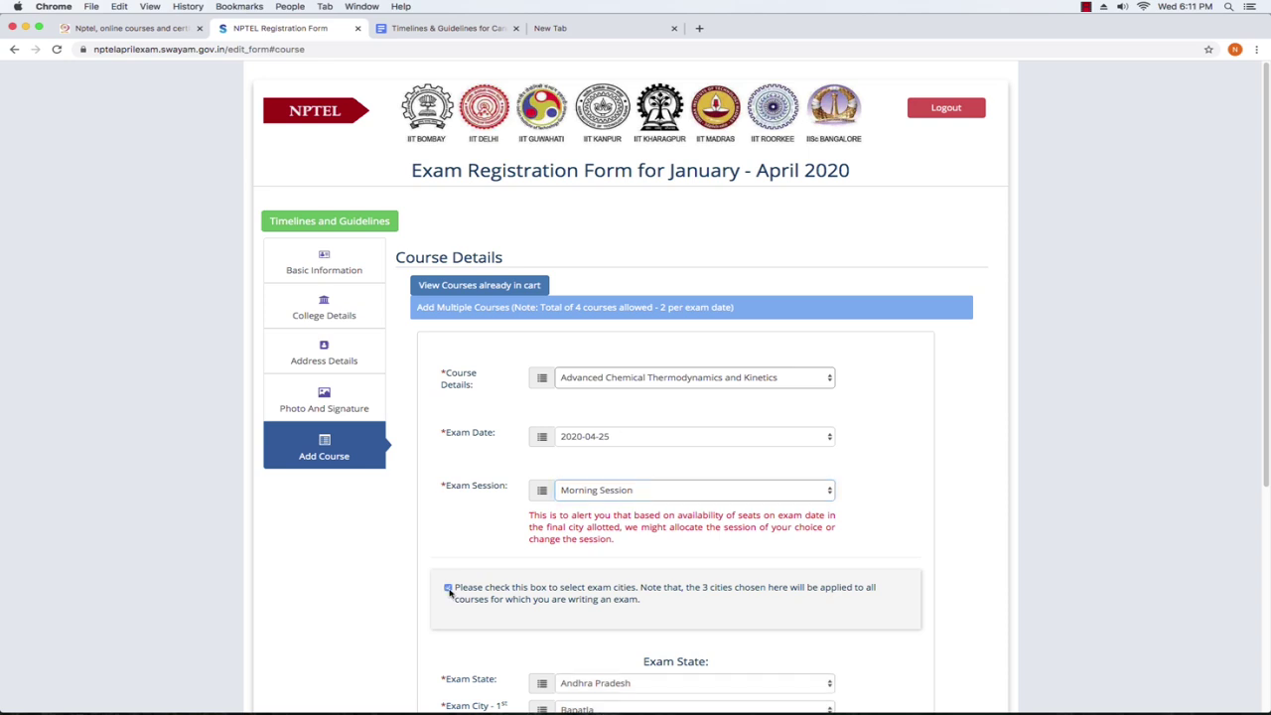
Choose German - I as the course, 2020-04-26 as its exam date and Morning Session as its exam session
left_click(626, 229)
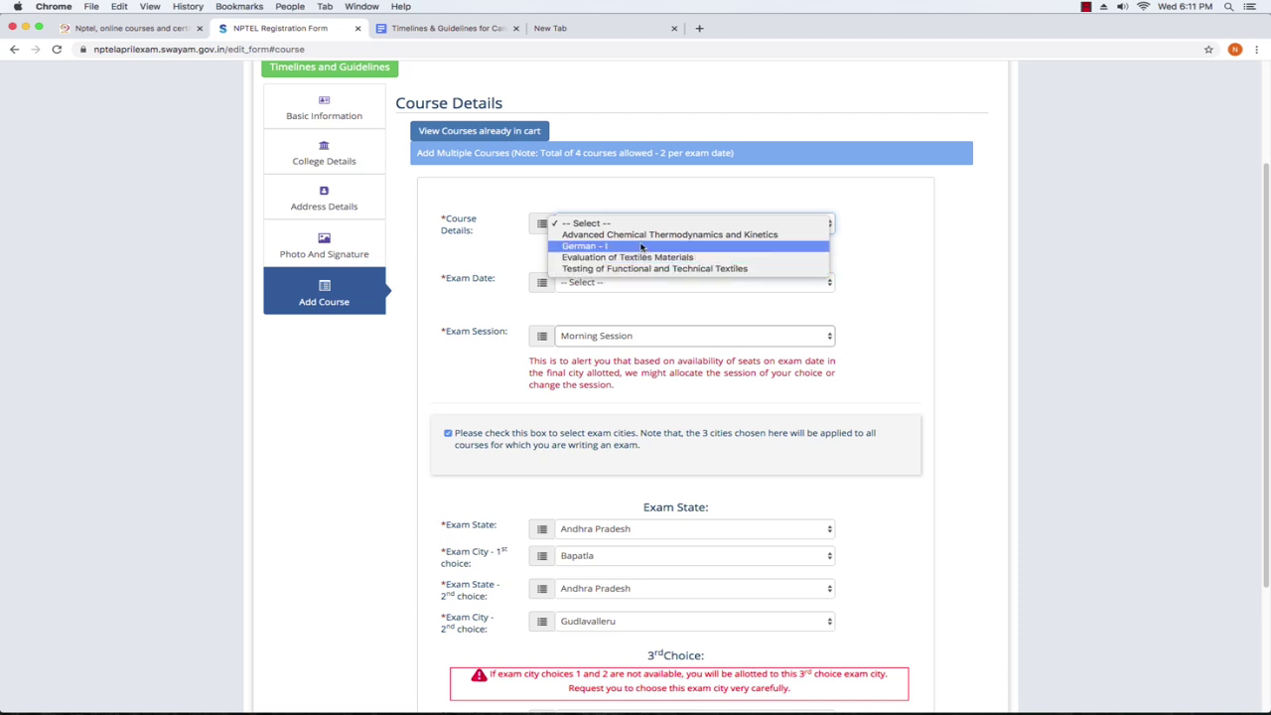
left_click(641, 247)
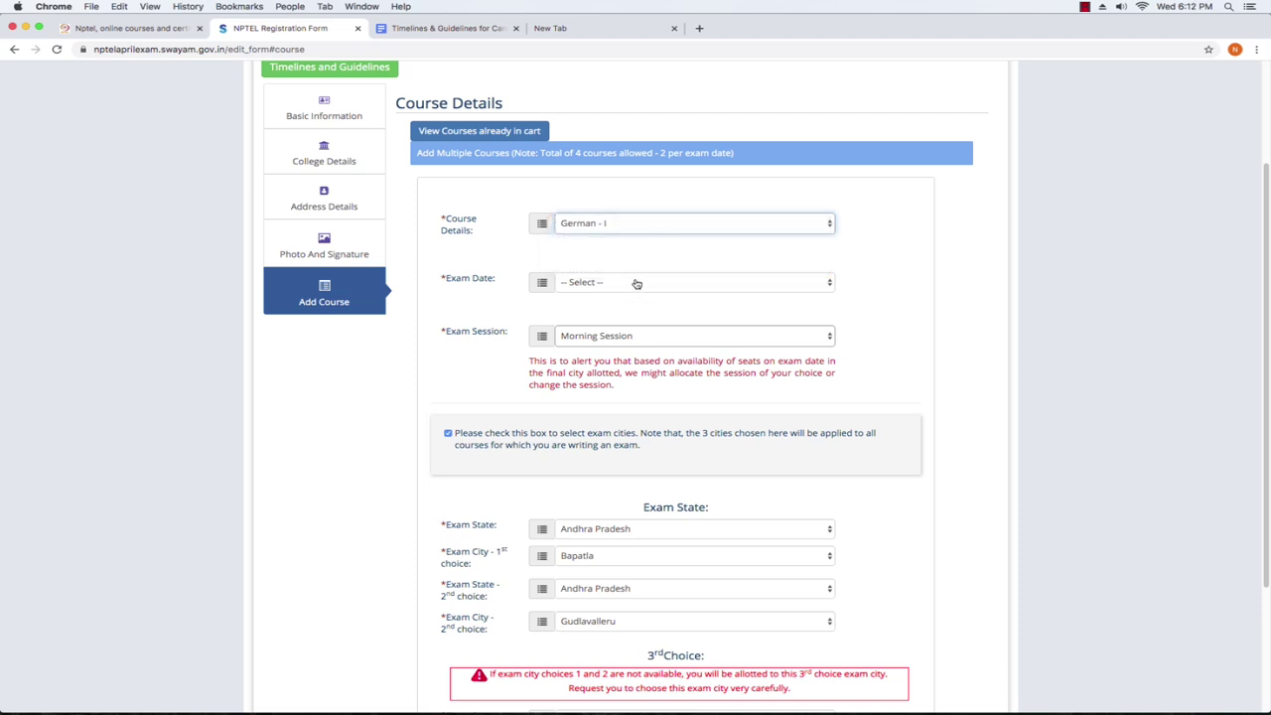
left_click(636, 284)
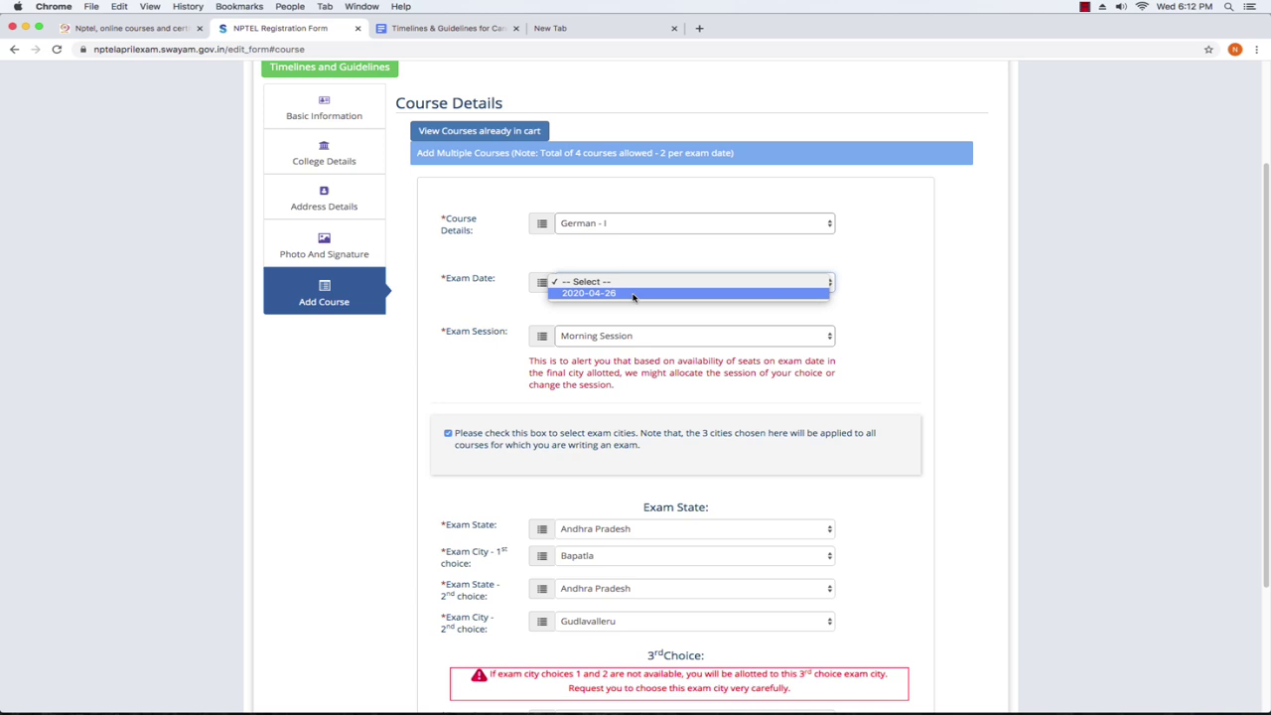
left_click(633, 295)
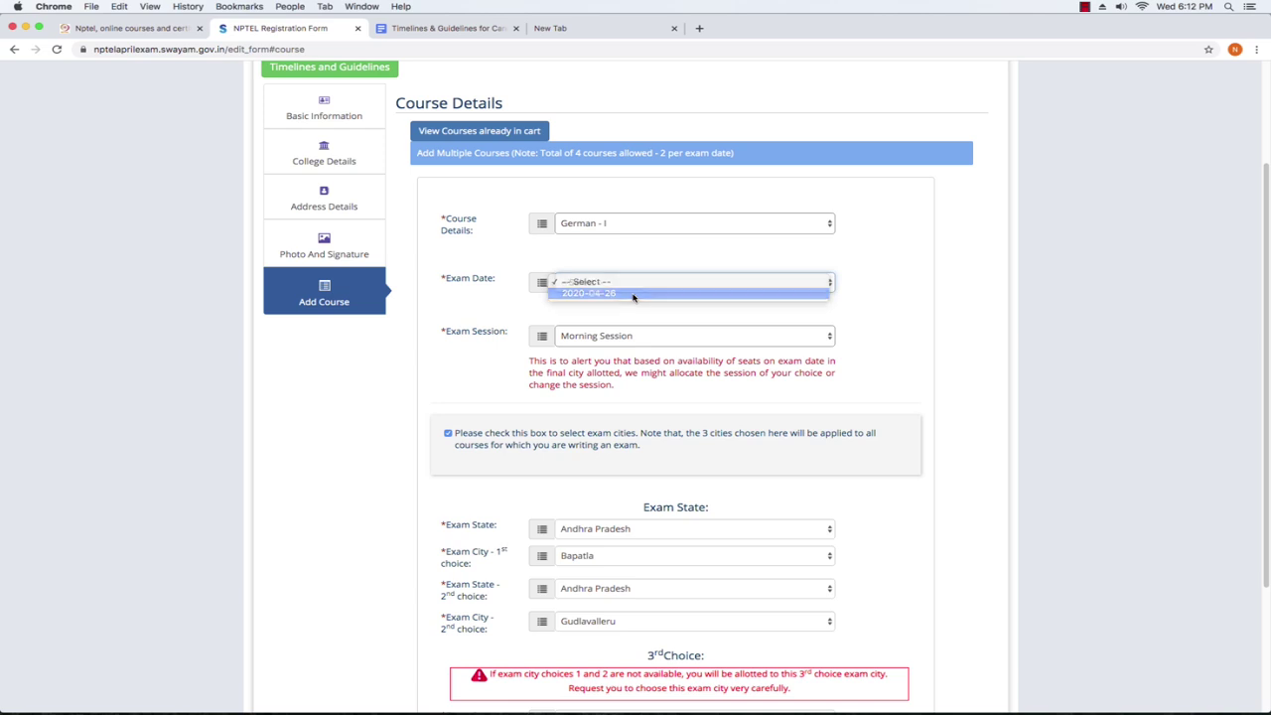
left_click(627, 338)
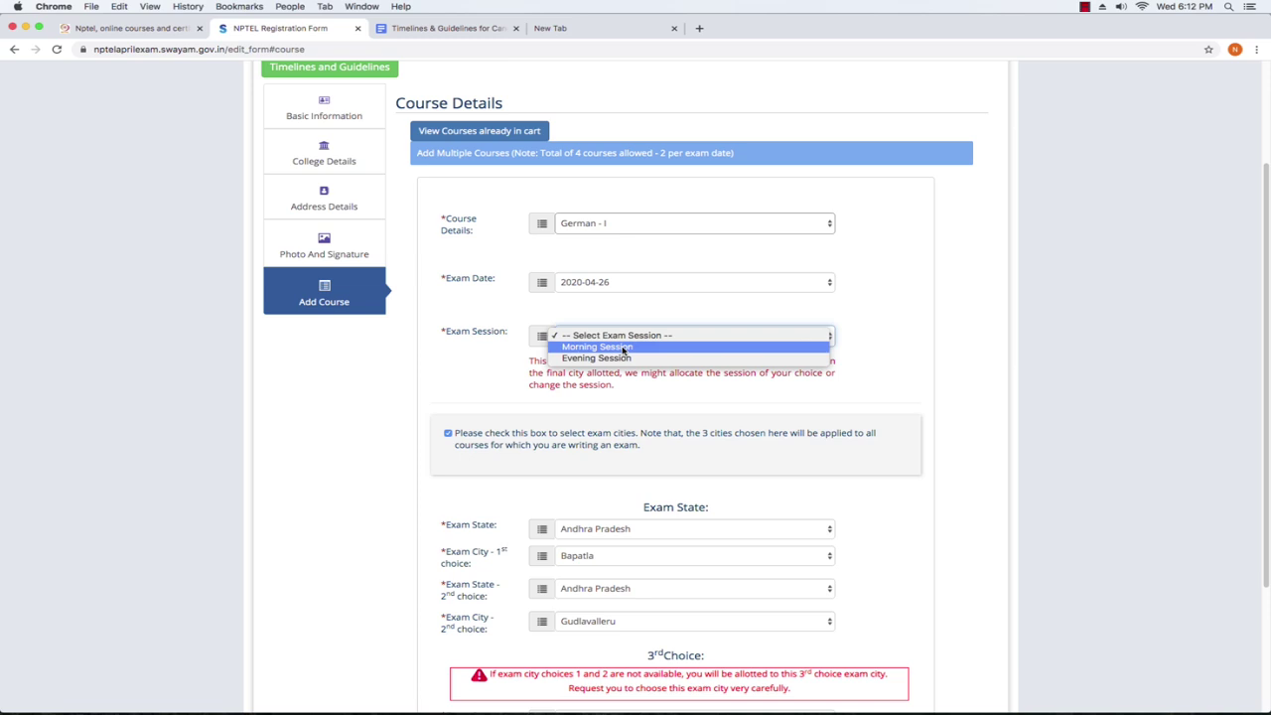
left_click(623, 347)
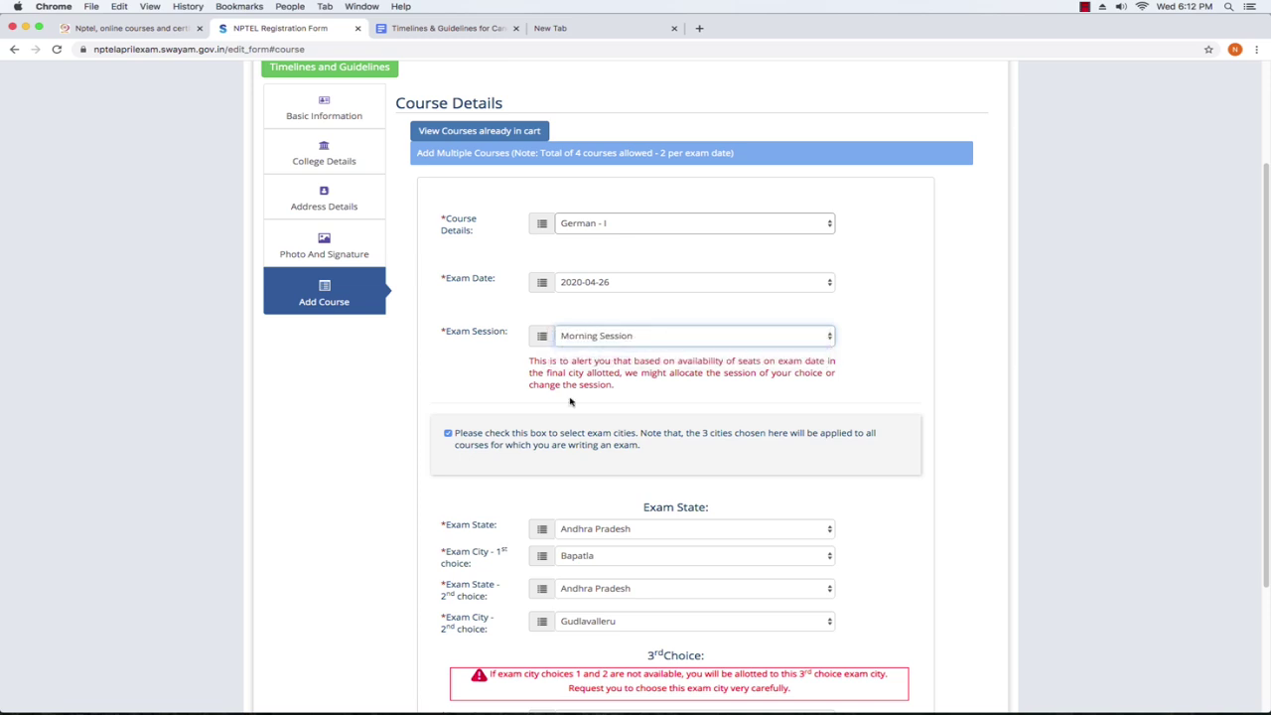
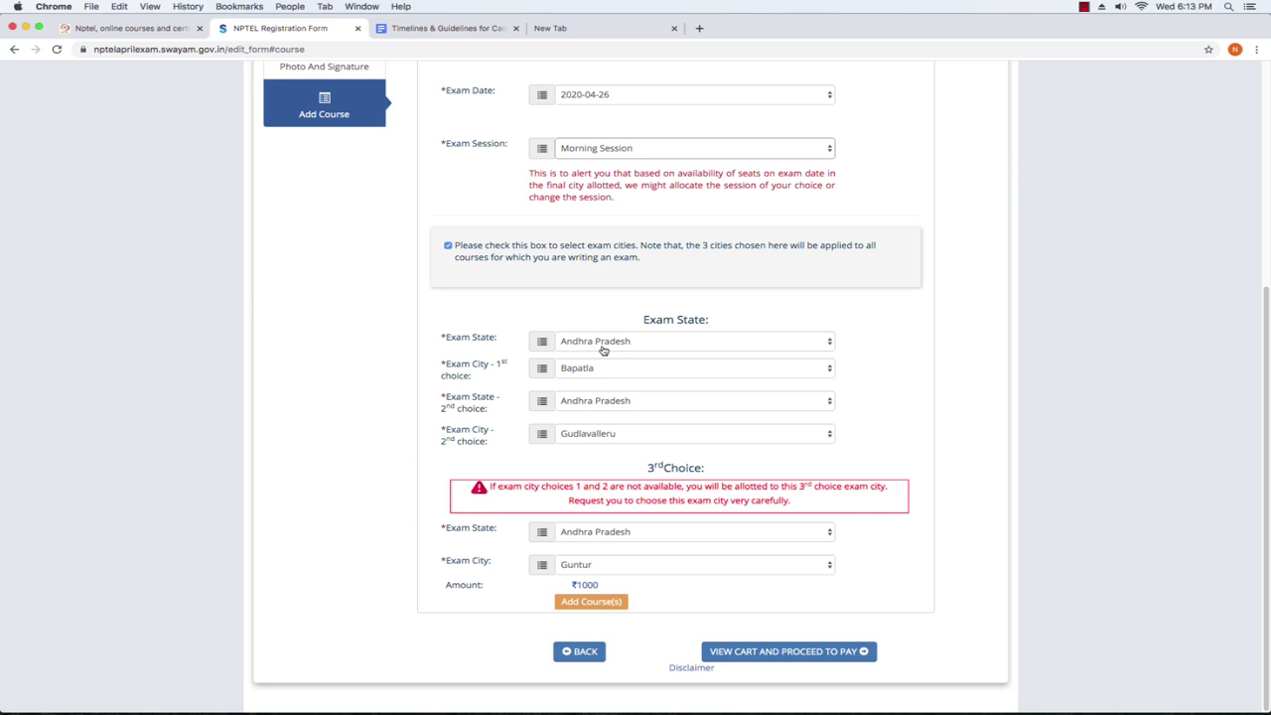
Choose Bapatla as the first exam city and Gudlavalleru as the second, both with Andhra Pradesh as the exam state
left_click(607, 343)
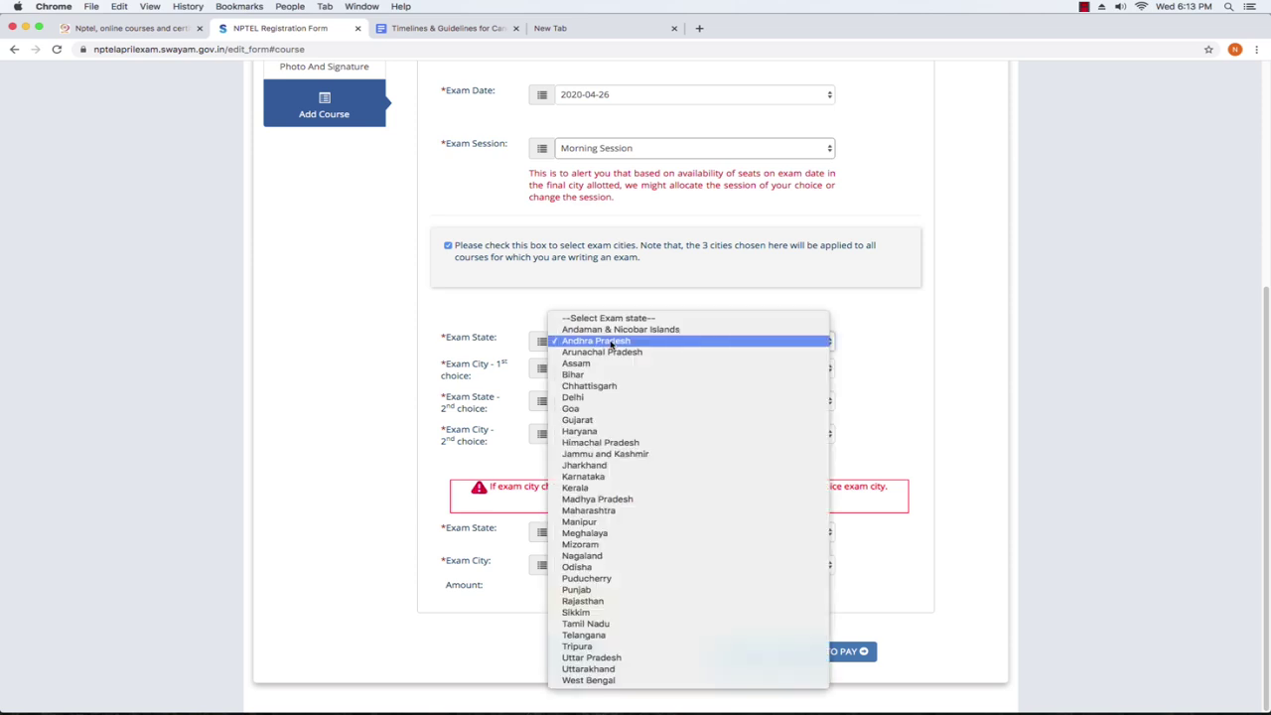
left_click(622, 342)
left_click(611, 367)
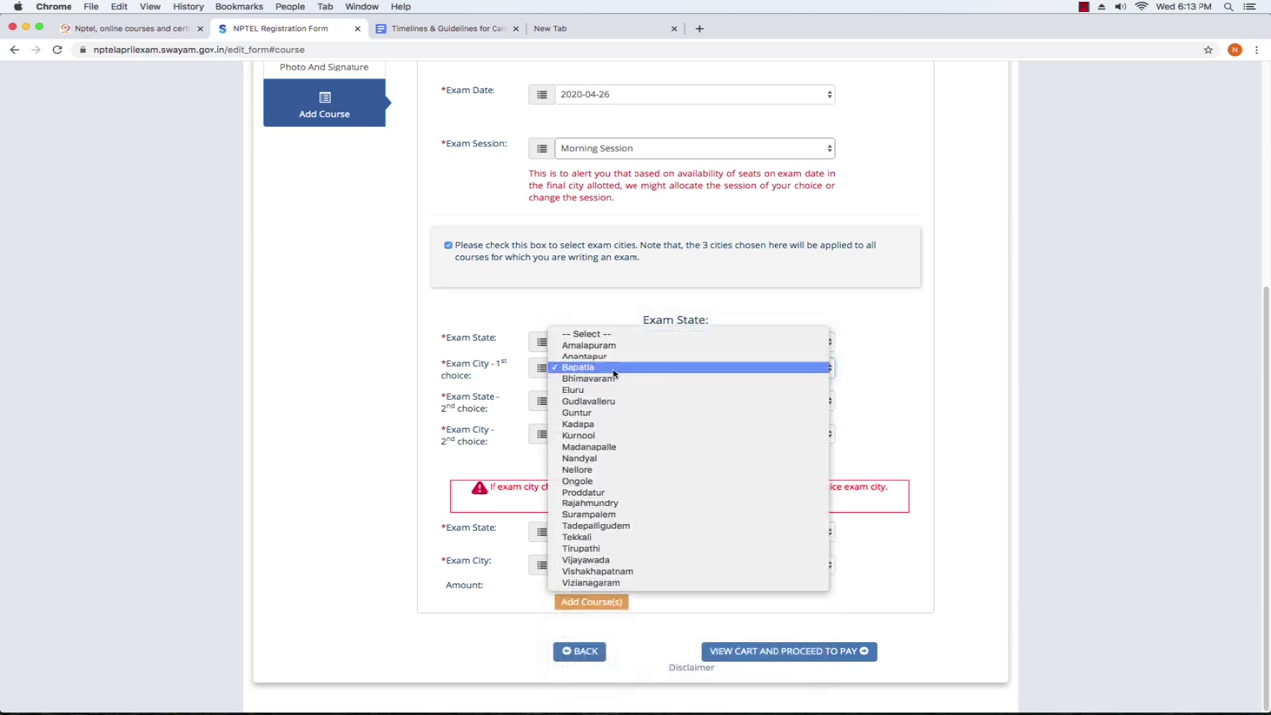
left_click(616, 372)
left_click(619, 402)
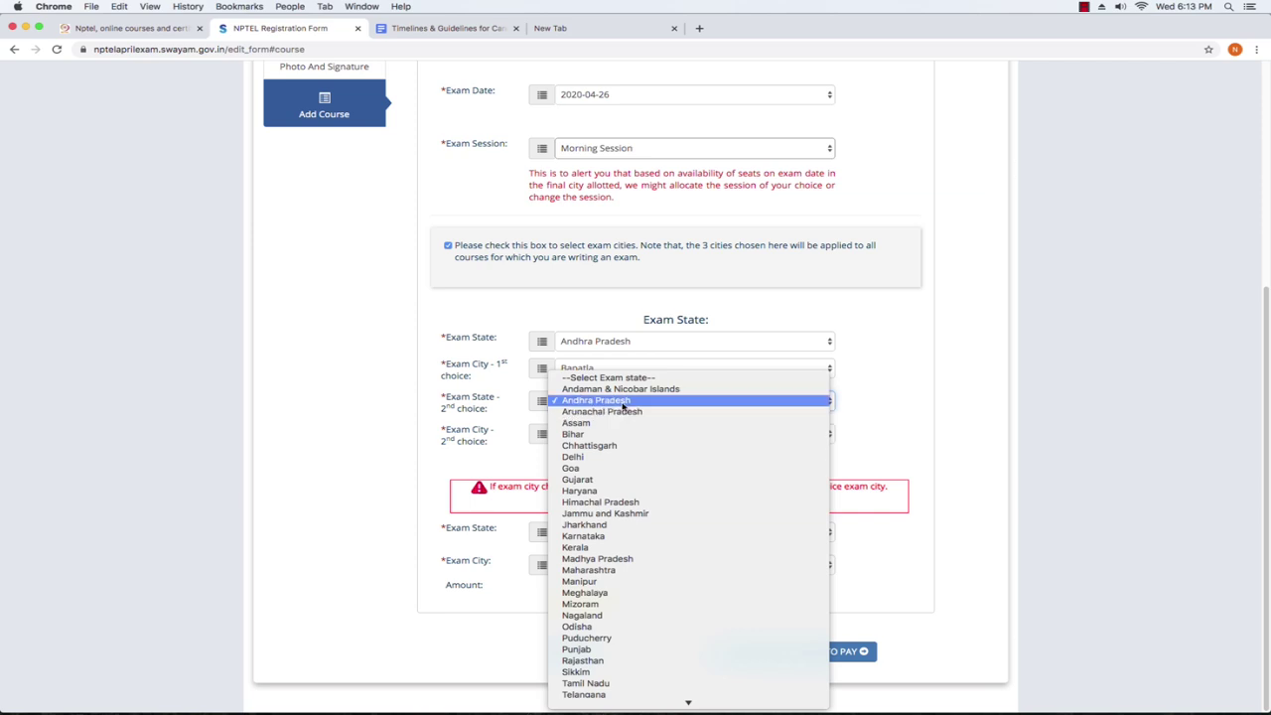
left_click(624, 411)
left_click(619, 434)
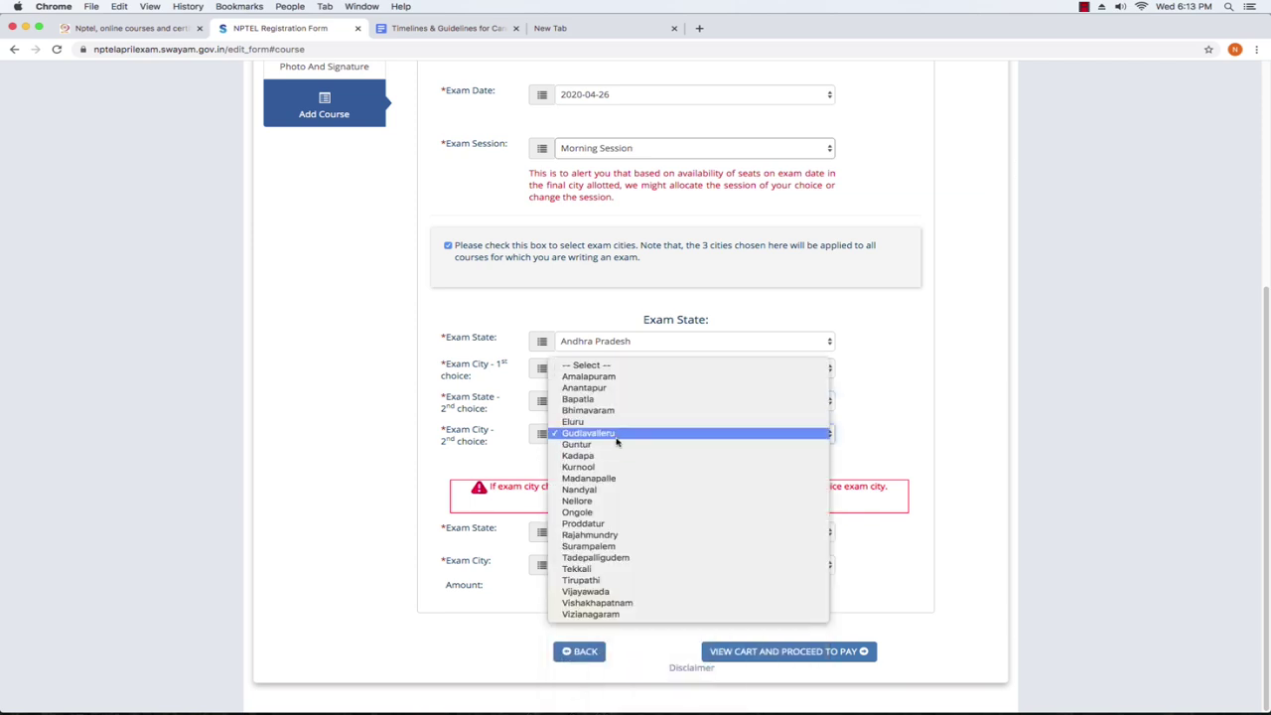
left_click(619, 435)
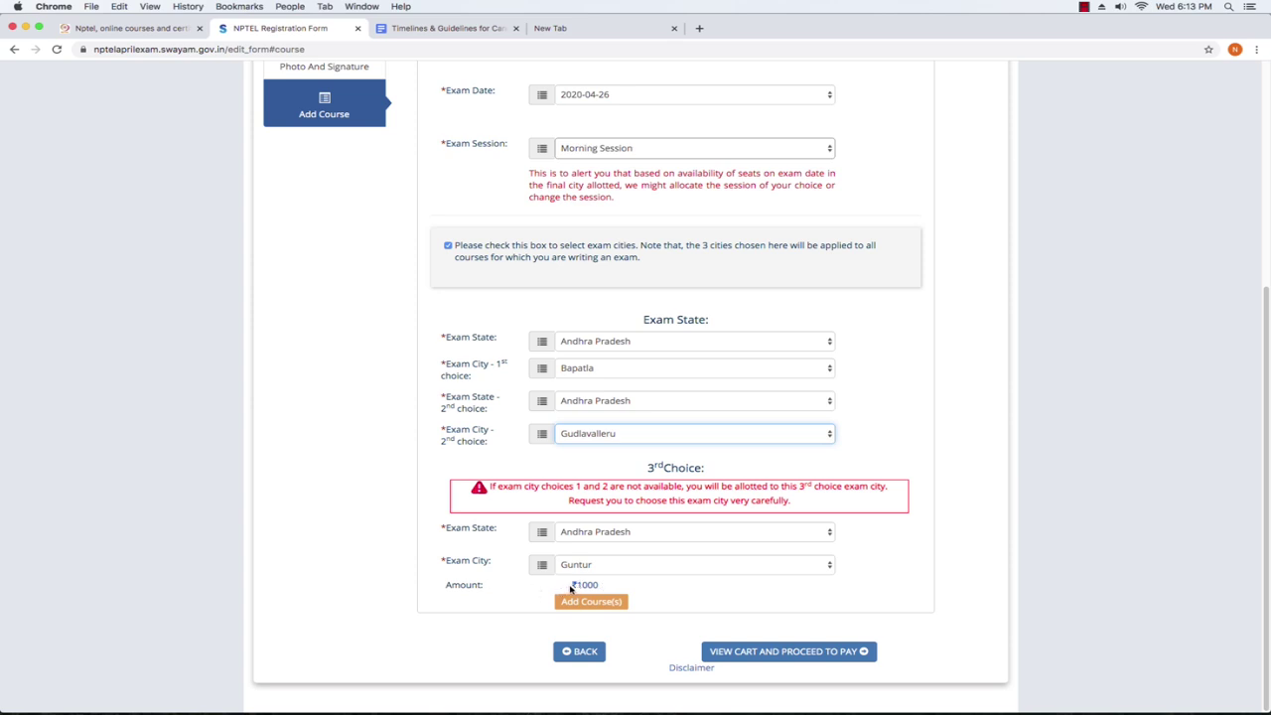
Add the German - I course to the cart and continue with adding another course
left_click_drag(573, 587, 602, 587)
left_click(603, 587)
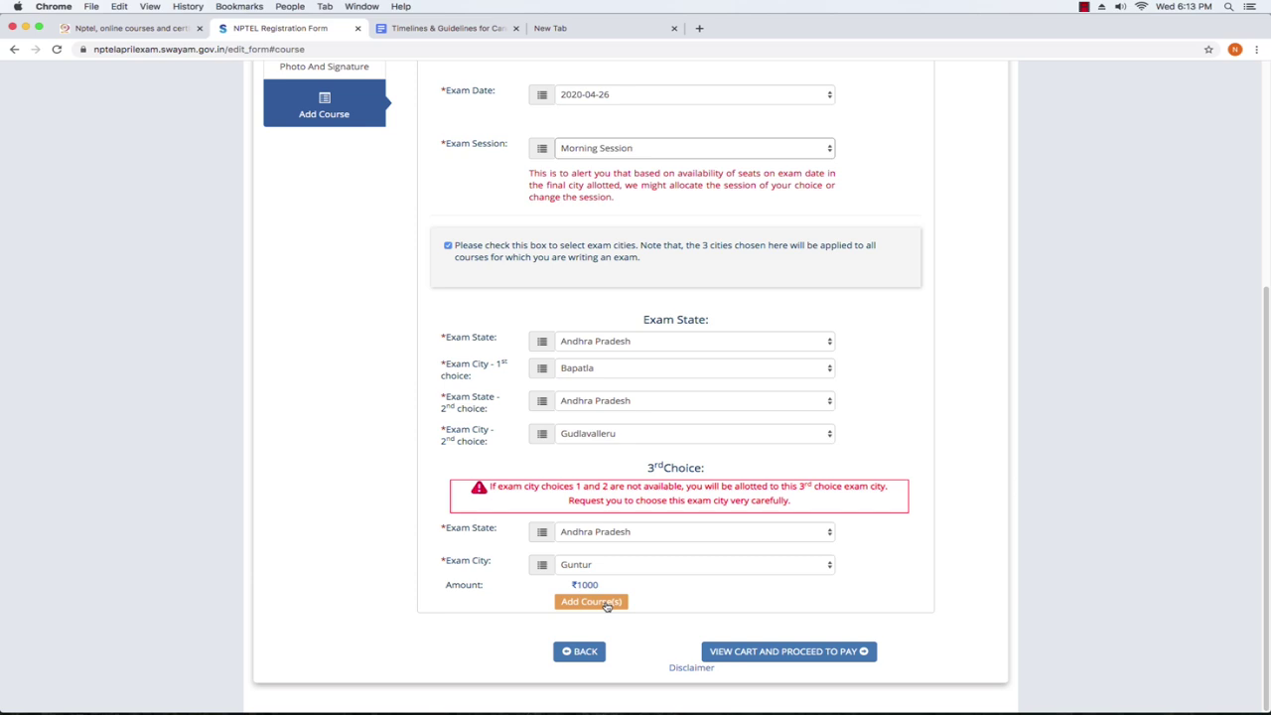
left_click(606, 603)
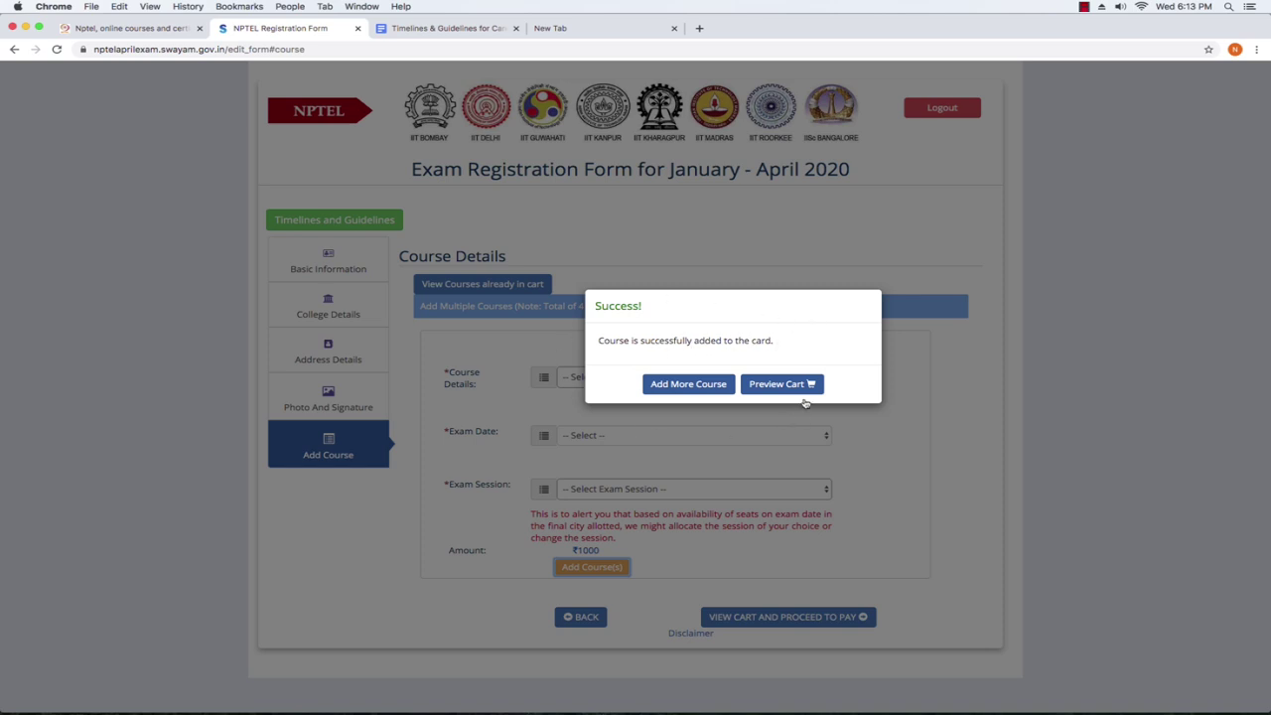
left_click(698, 389)
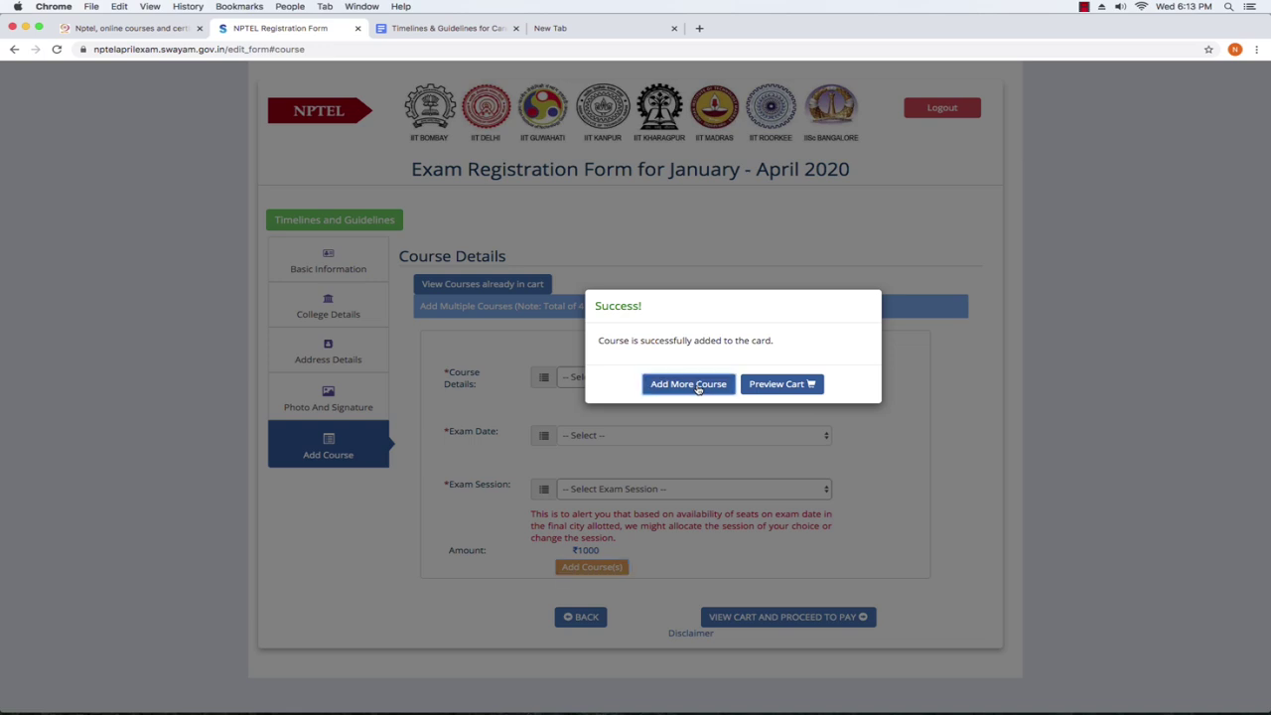
Choose Advanced Chemical Thermodynamics and Kinetics as the next course and 2020-04-25 as its exam date
left_click(640, 381)
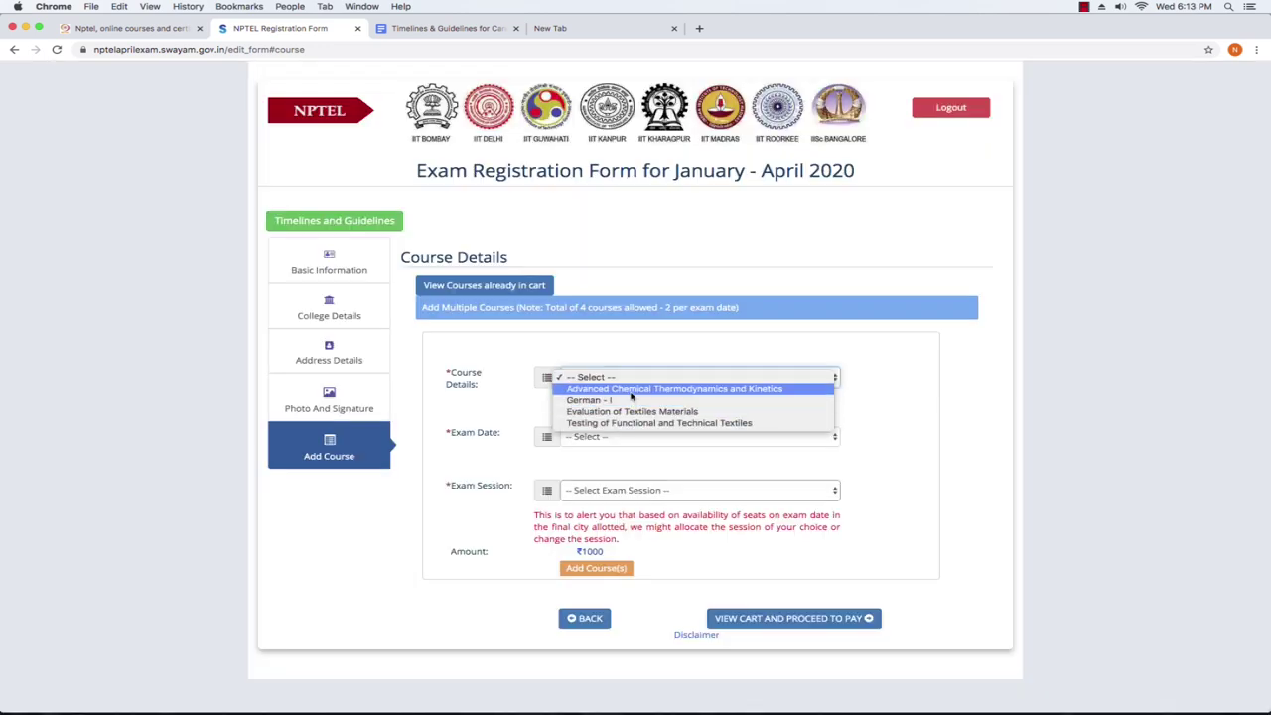
left_click(631, 391)
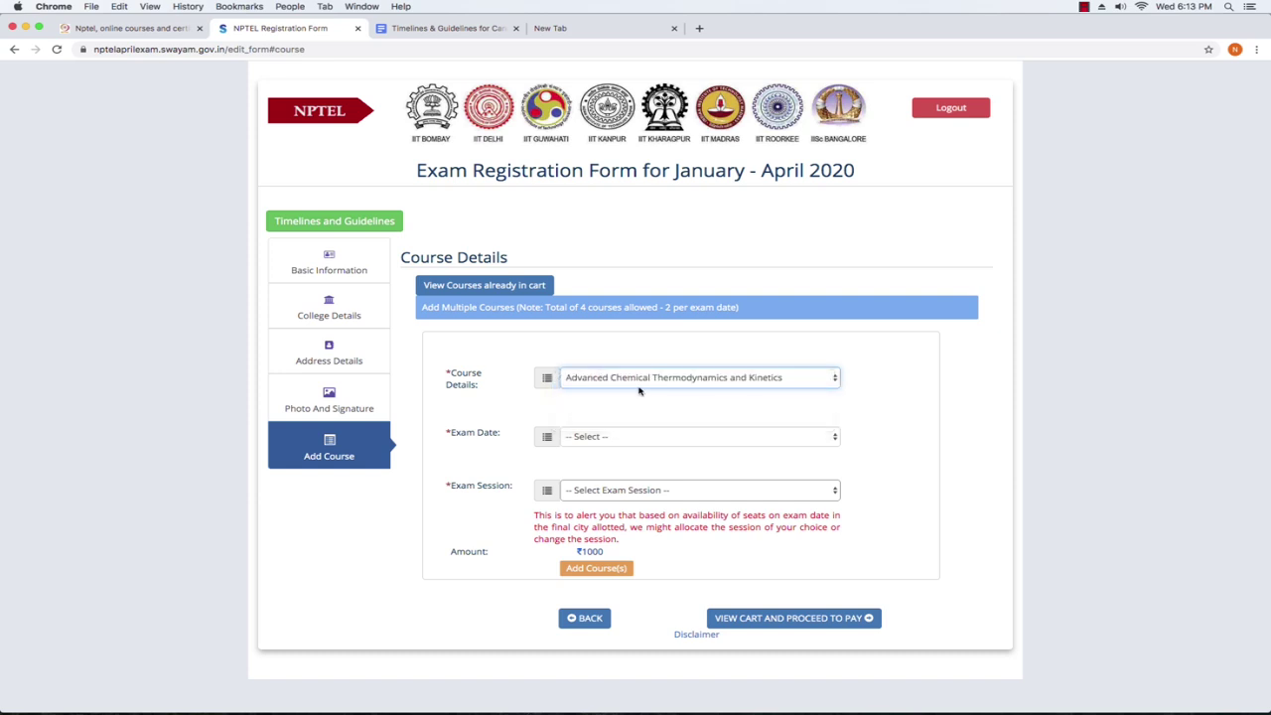
left_click(638, 439)
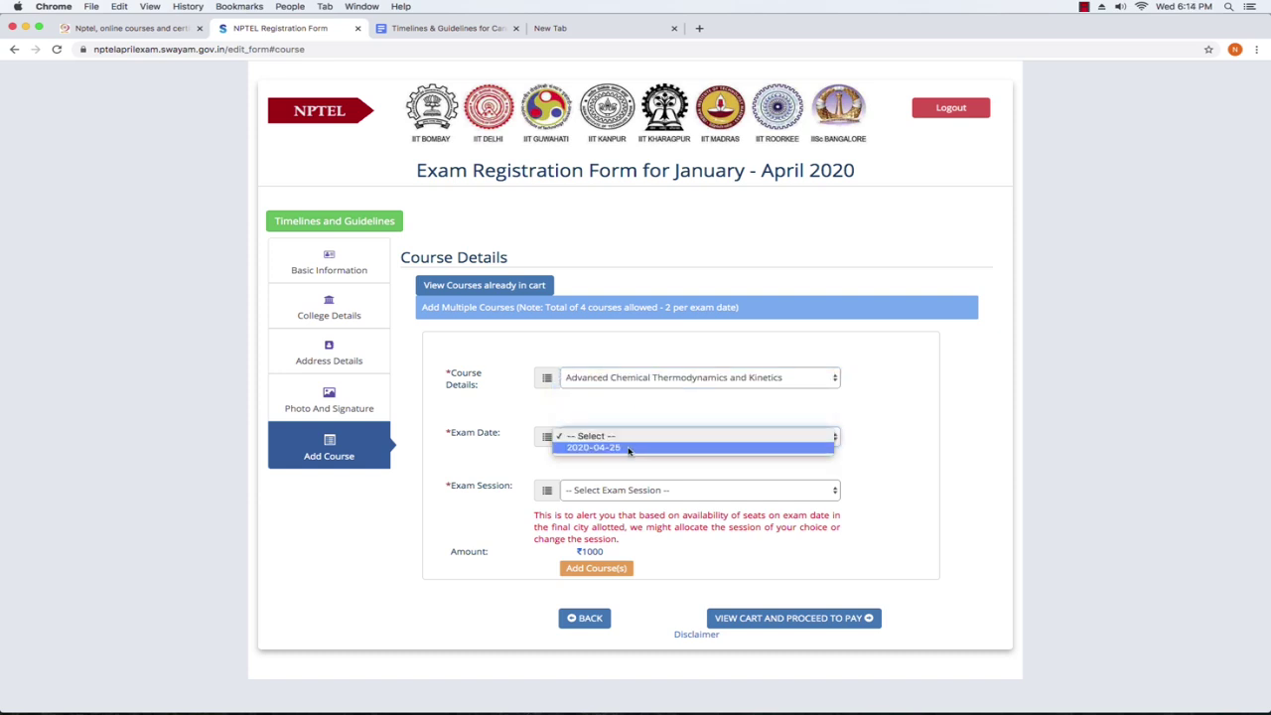
left_click(645, 447)
Try the Evening Session for the thermodynamics exam, and choose the Morning Session instead
left_click(643, 491)
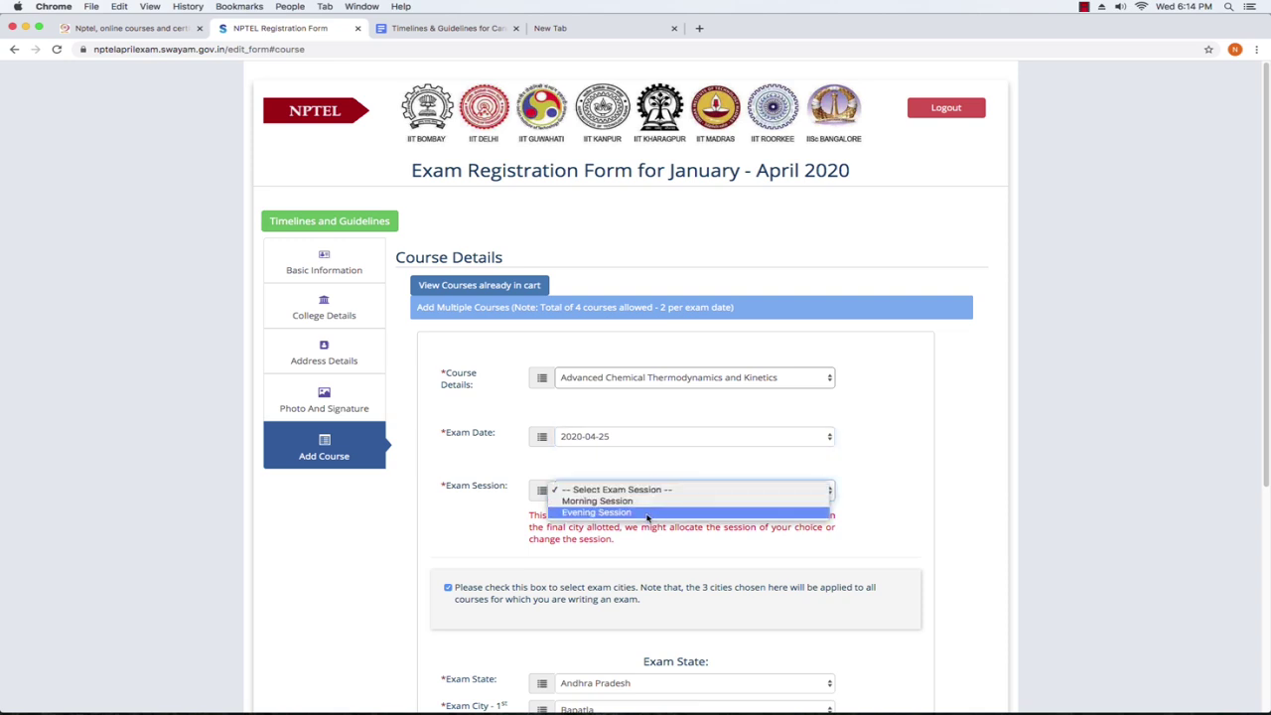
left_click(648, 514)
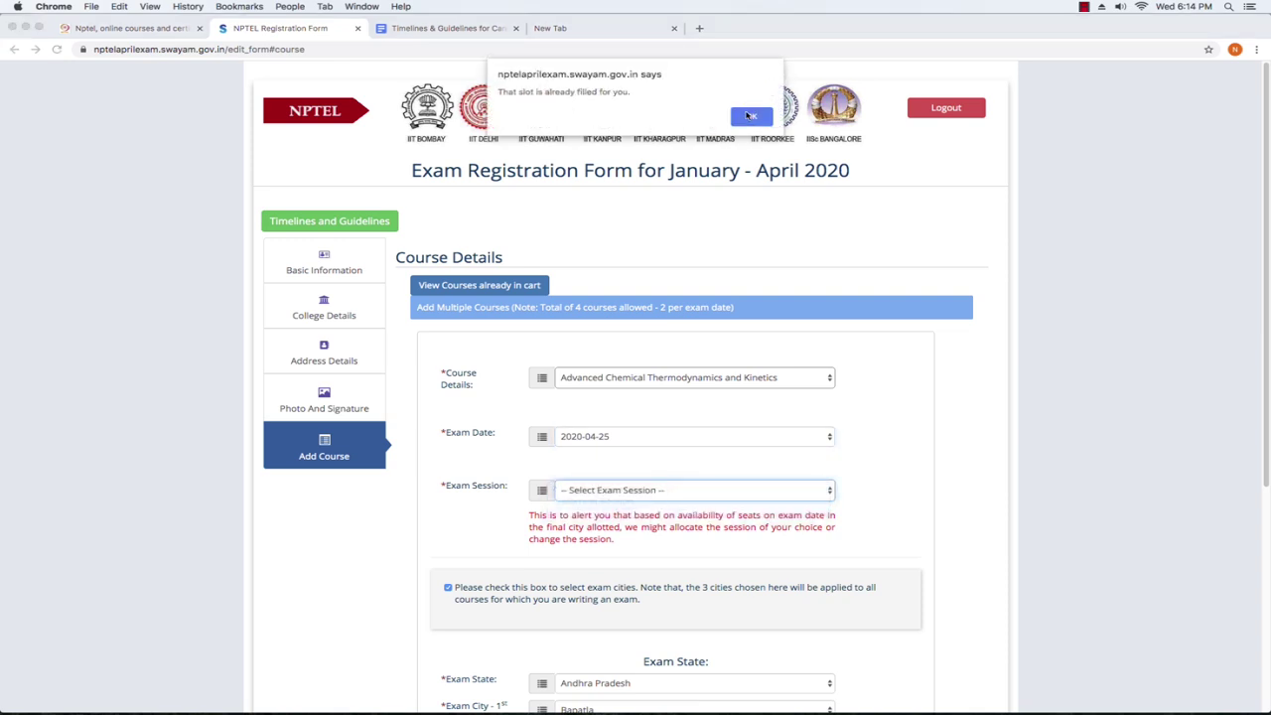
left_click(750, 117)
left_click(612, 500)
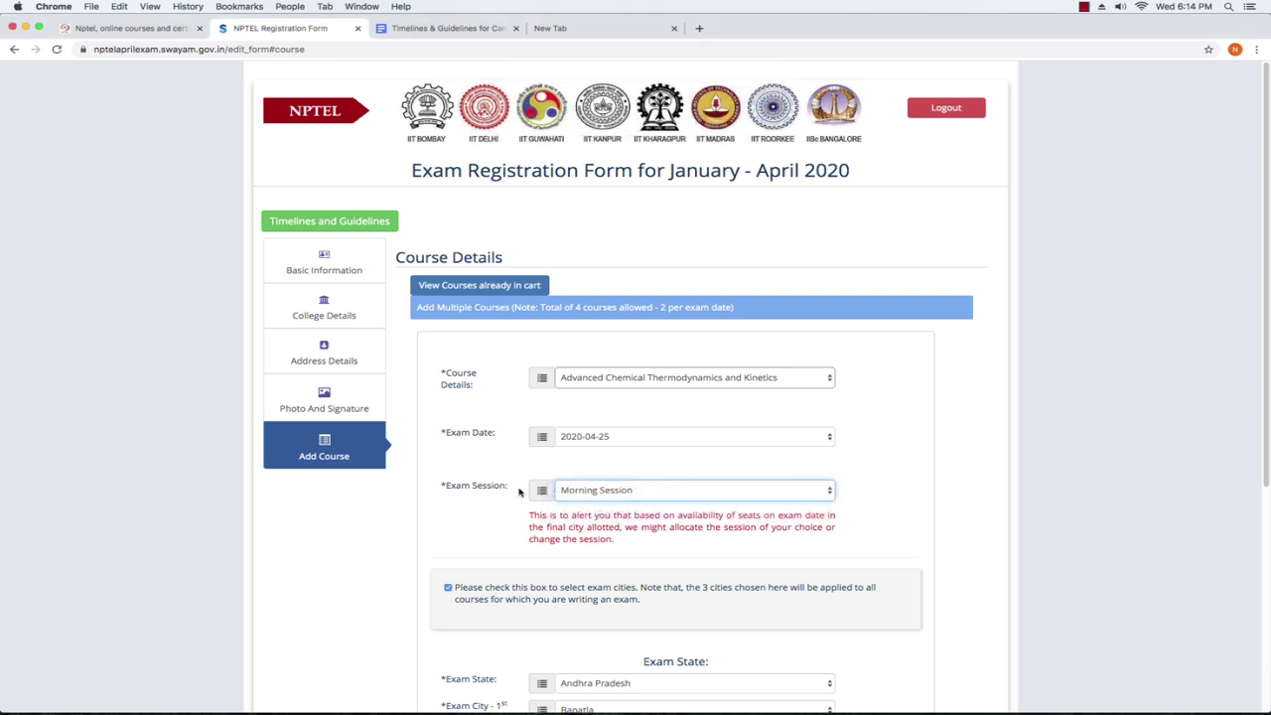
Add the thermodynamics course to the cart and proceed through the cart to the checkout preview
scroll(1267, 191, "down", 5)
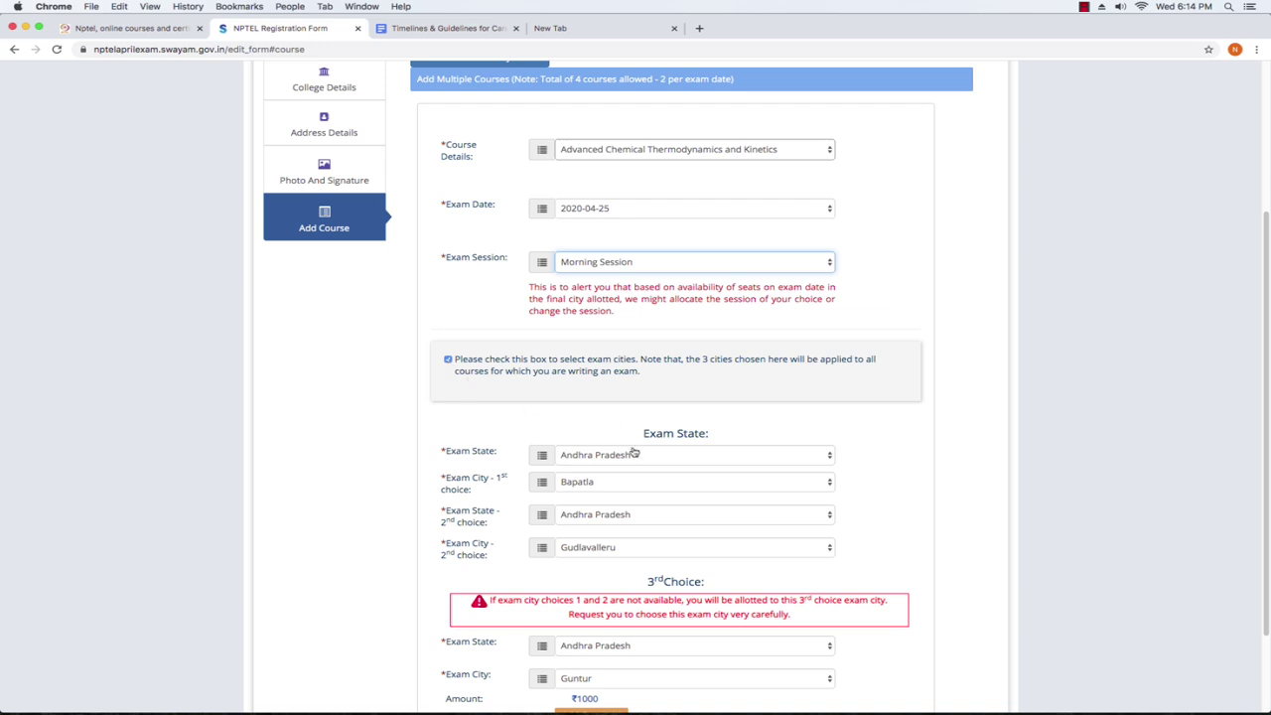
left_click_drag(1266, 226, 1264, 389)
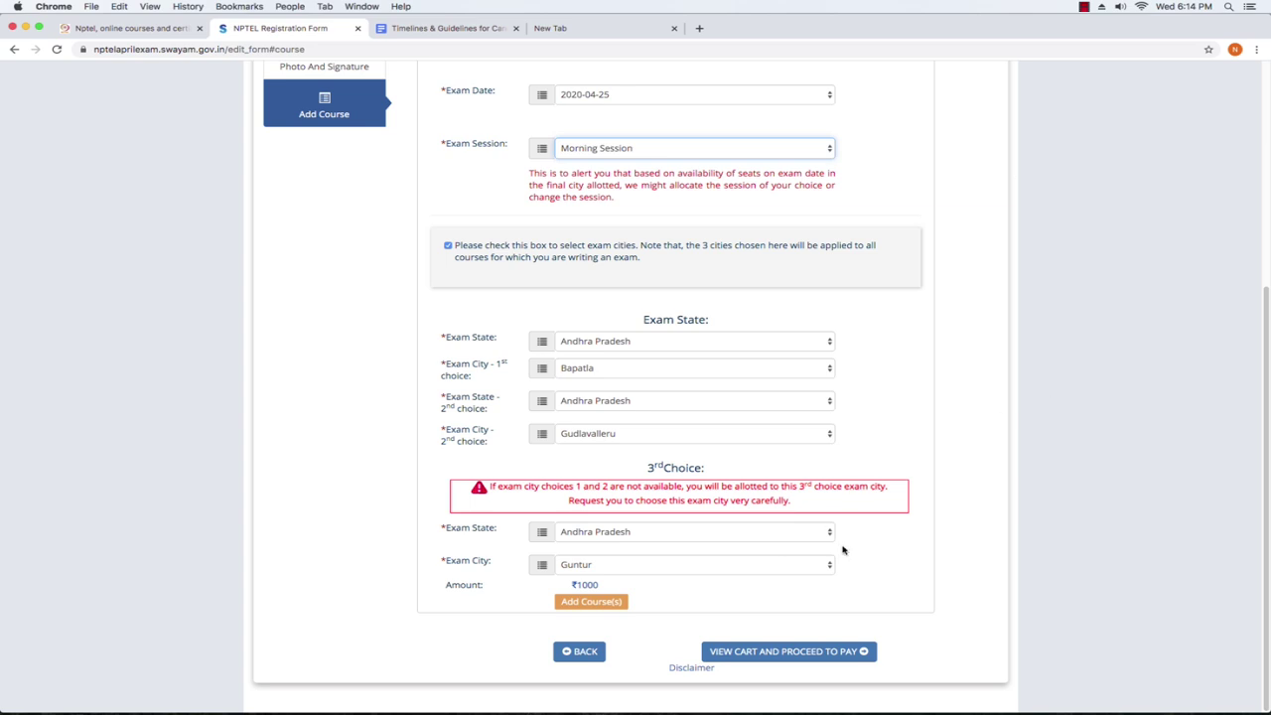
left_click(611, 602)
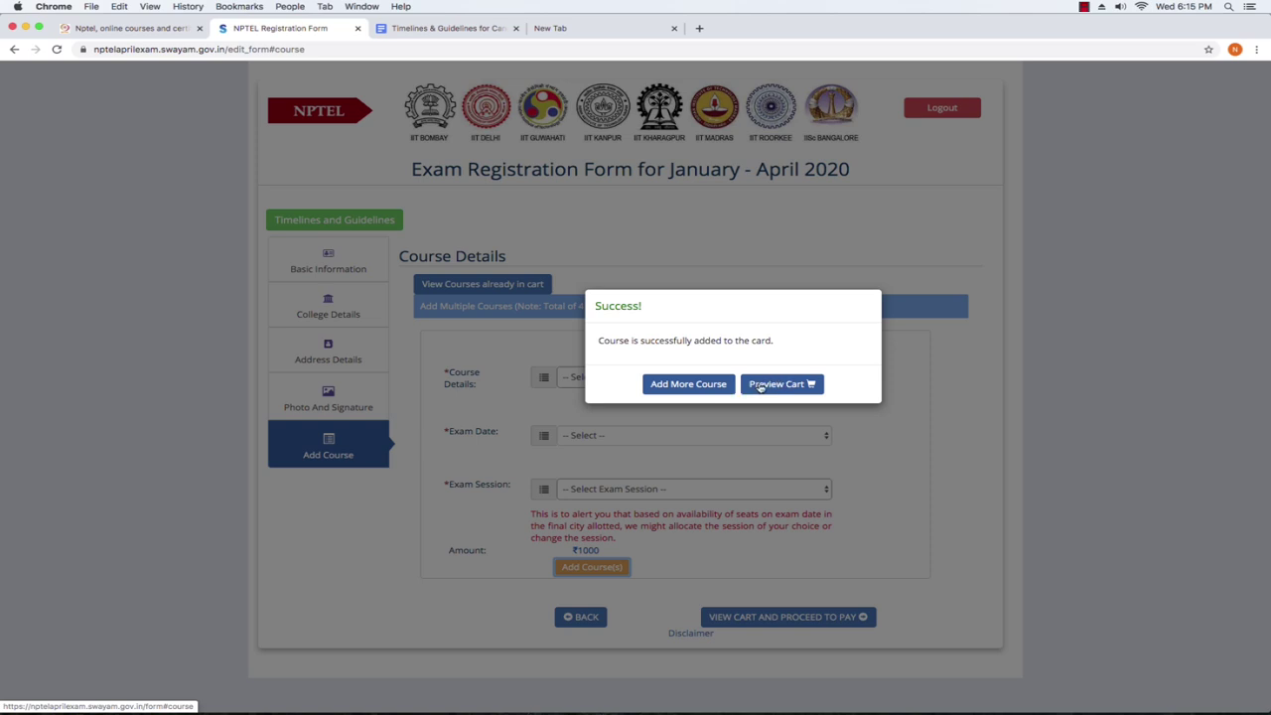
left_click(784, 387)
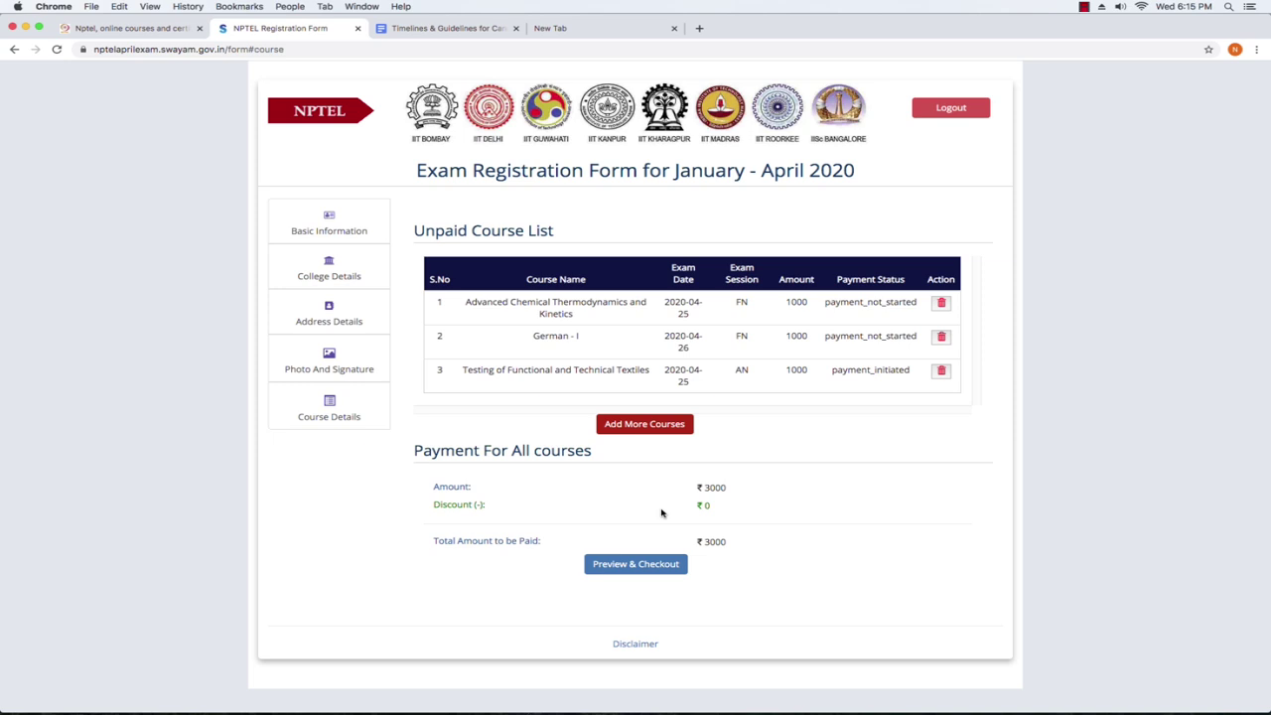
left_click(657, 566)
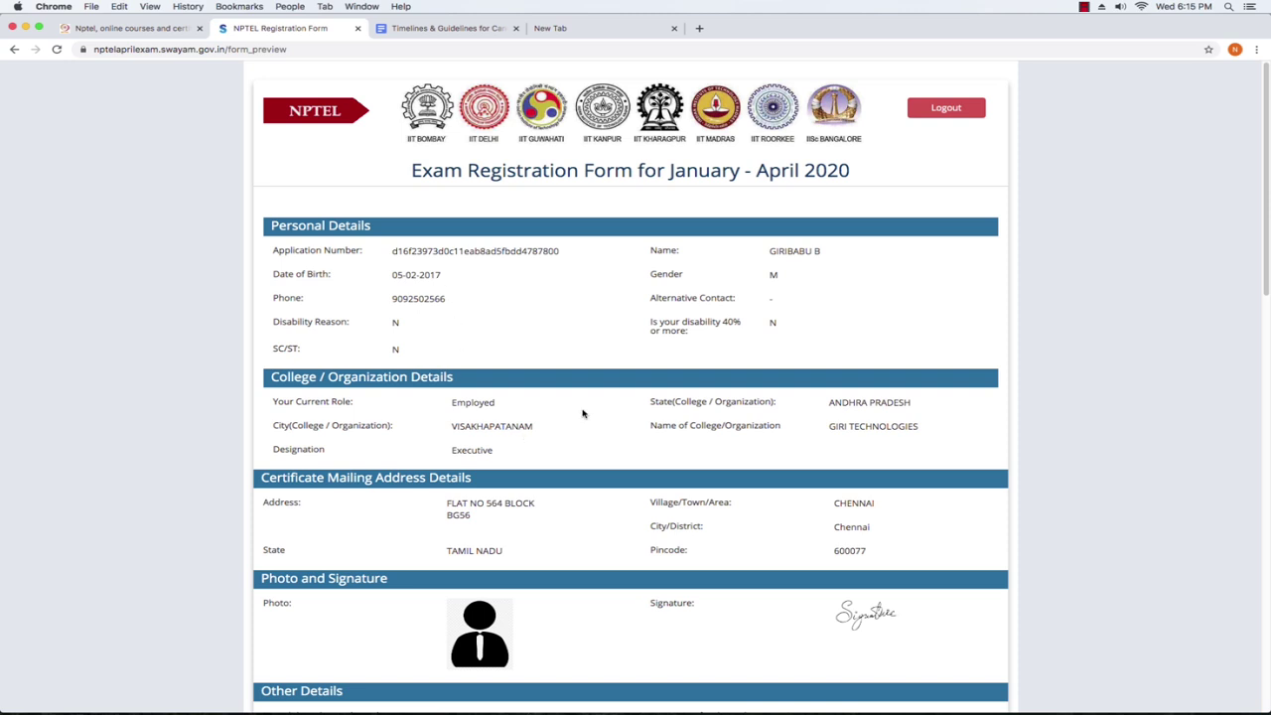
Review the personal, organization, address, course, fee and payment details and the declaration in the registration preview
scroll(647, 388, "down", 3)
scroll(646, 389, "down", 4)
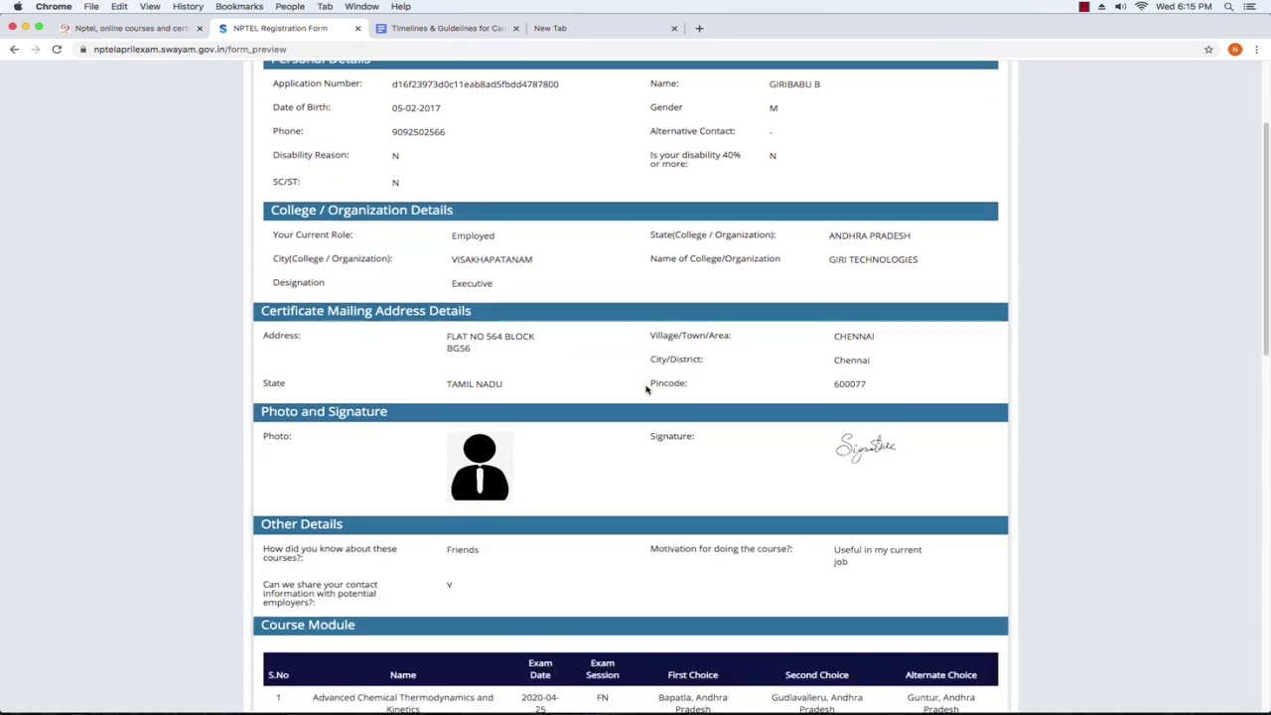
scroll(645, 390, "down", 2)
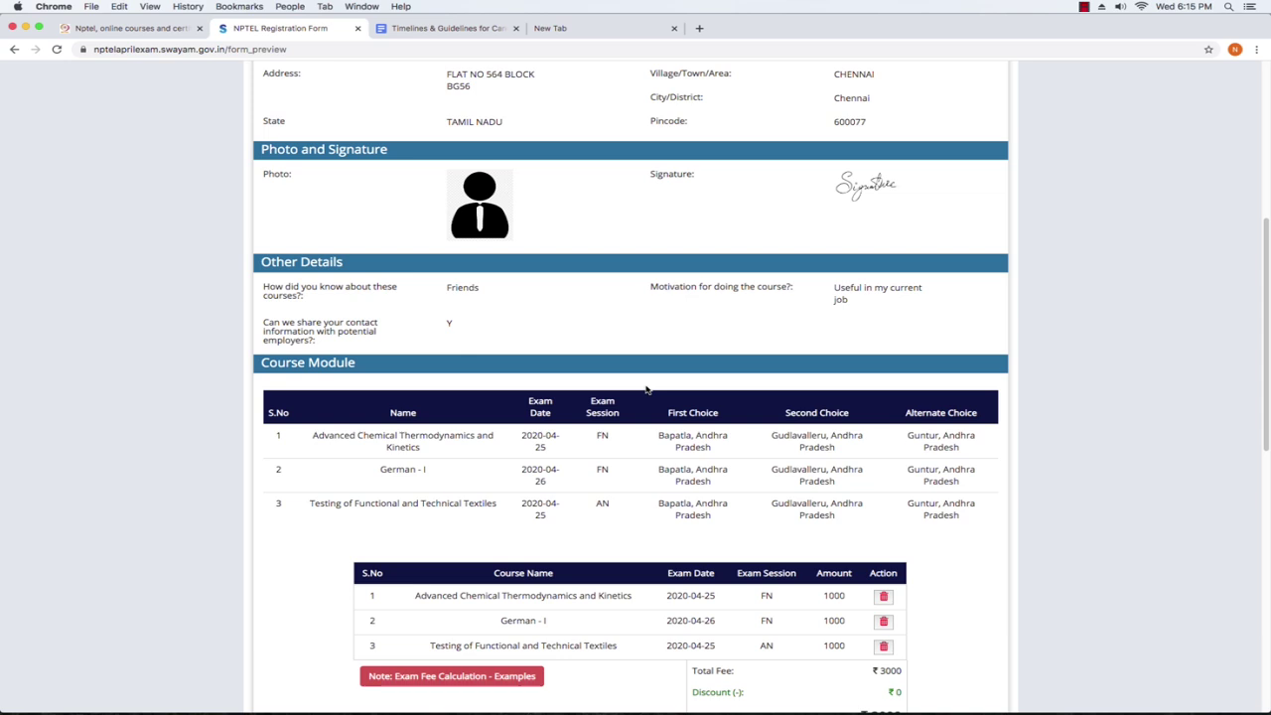
scroll(646, 389, "down", 5)
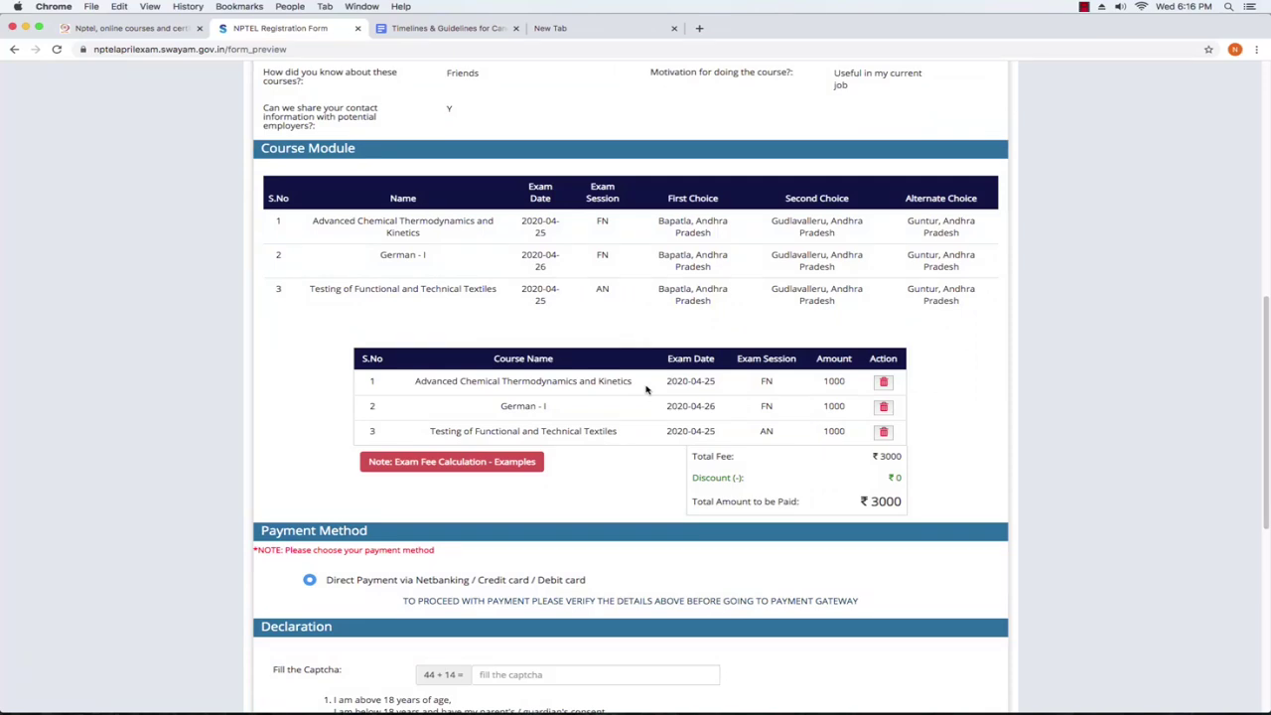
scroll(645, 389, "down", 4)
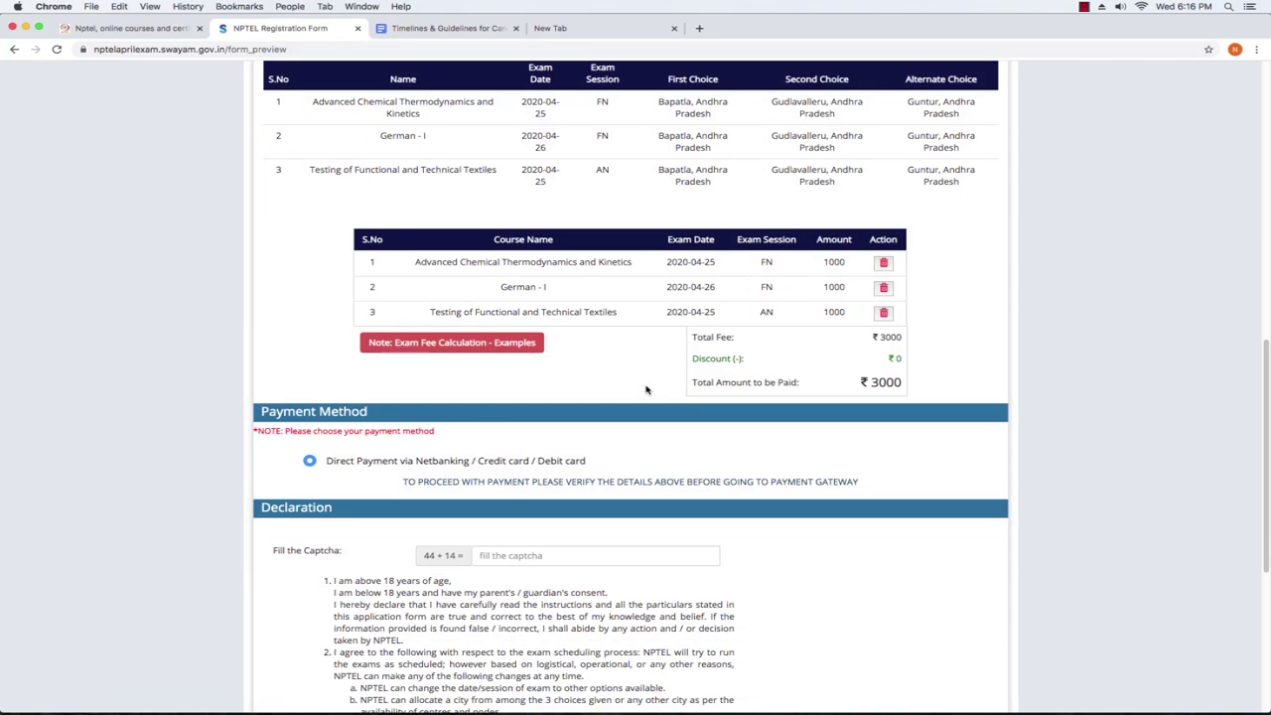
scroll(645, 389, "down", 1)
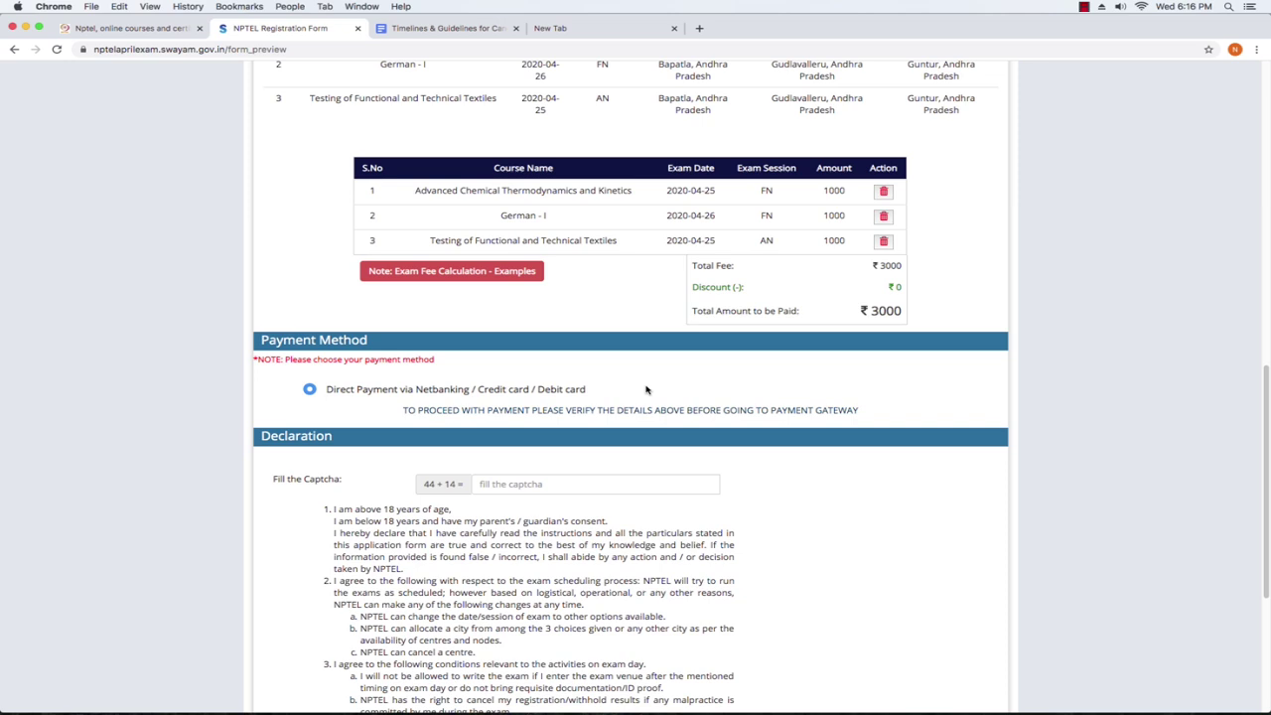
scroll(646, 389, "down", 4)
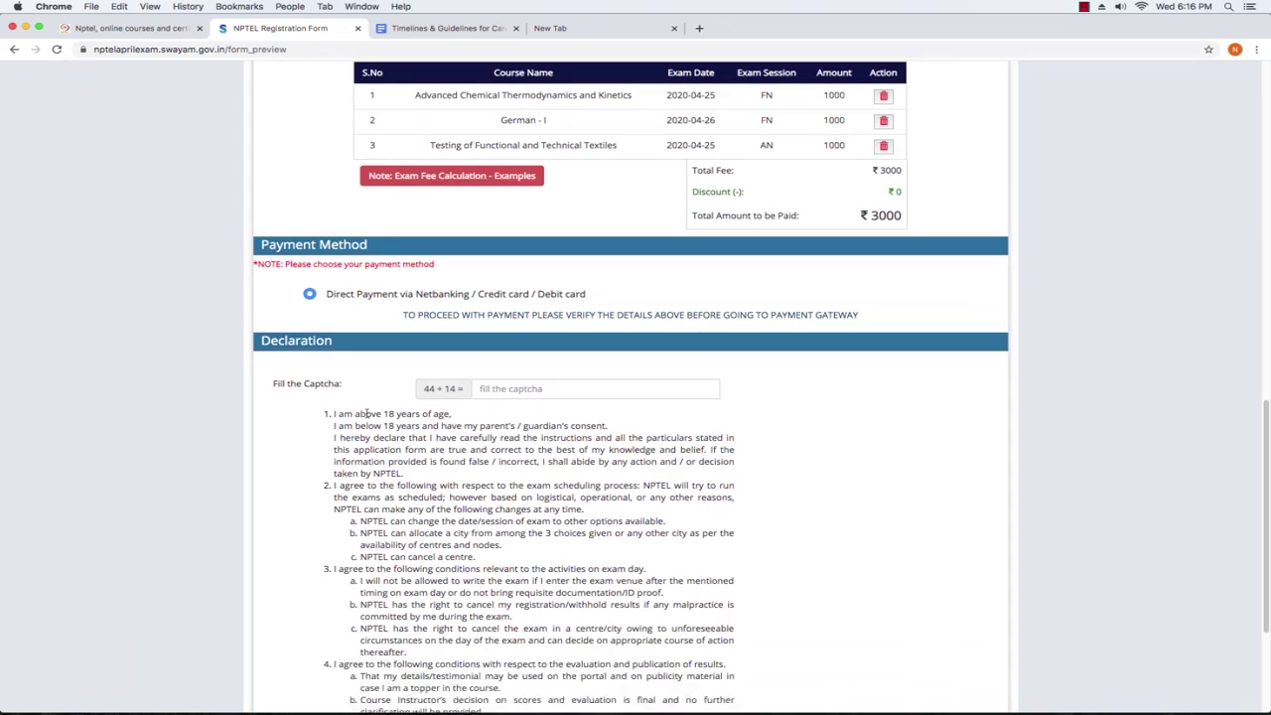
scroll(487, 434, "down", 9)
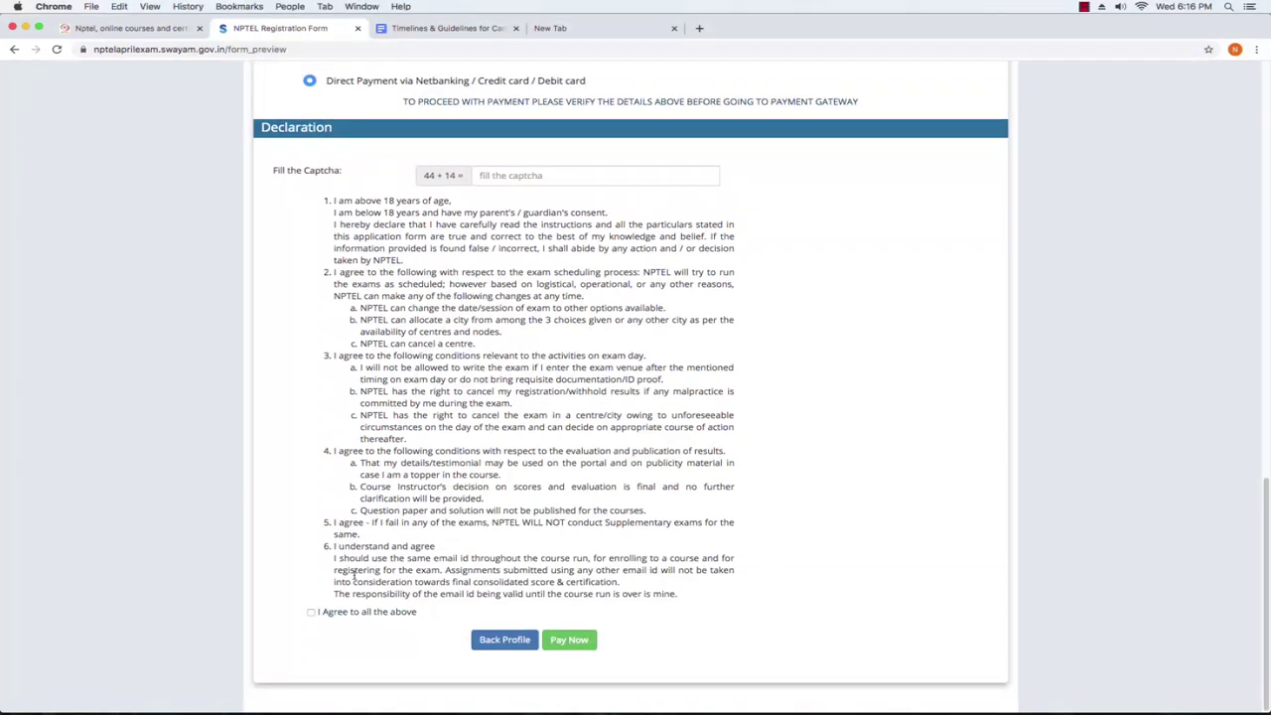
Agree to all the declaration statements and enter 58 as the captcha answer
left_click(310, 613)
left_click(490, 179)
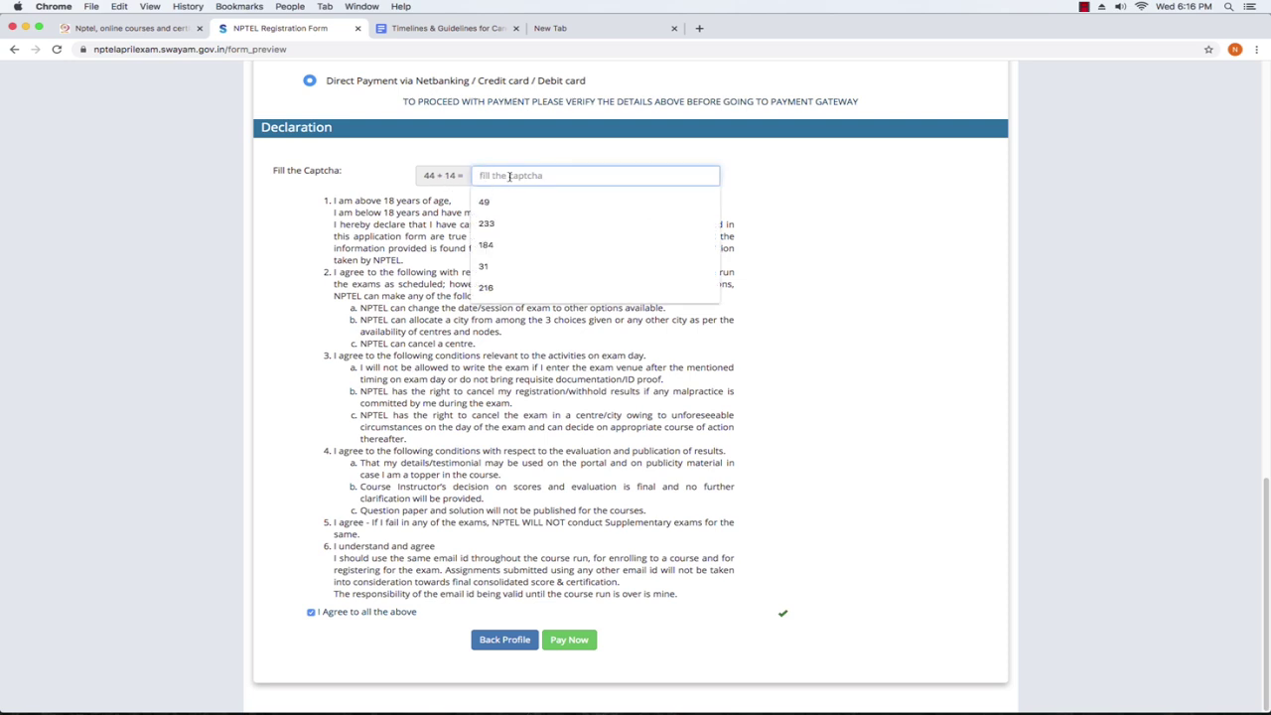
type("58")
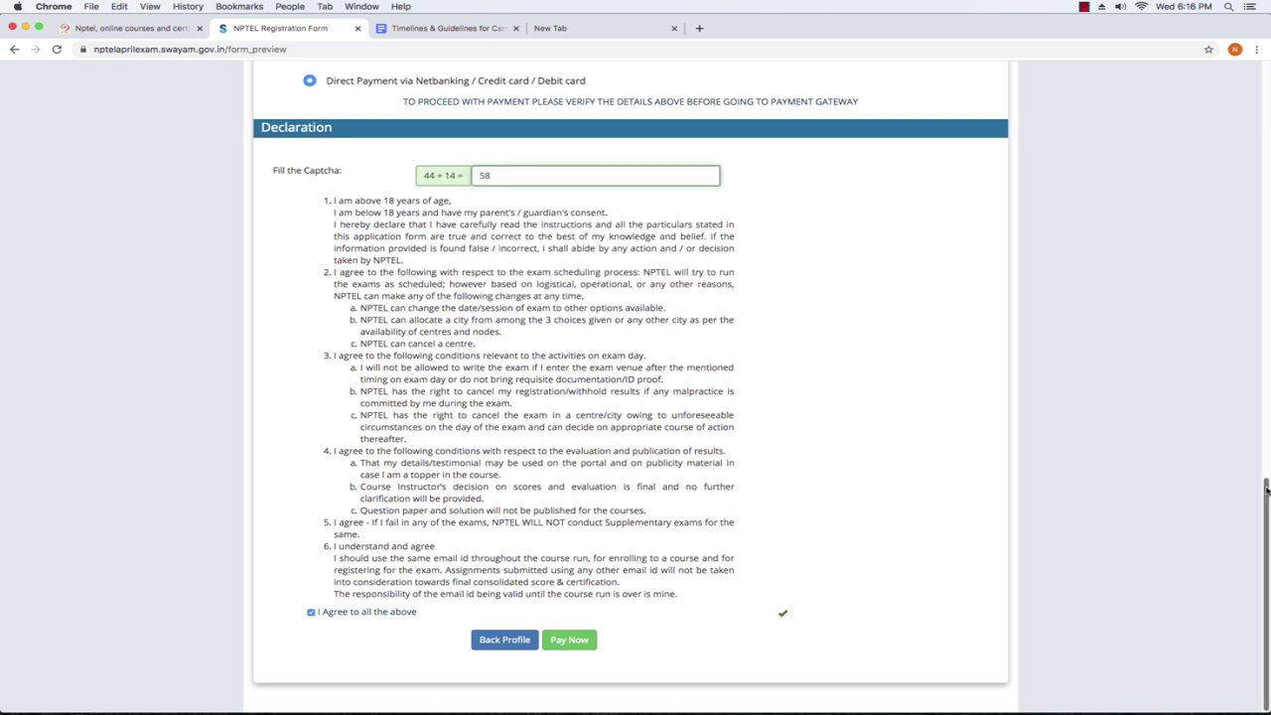
Recheck the selected courses and fee in the preview, and confirm the registration details to proceed to the payment gateway
scroll(510, 175, "up", 3)
scroll(1261, 321, "up", 5)
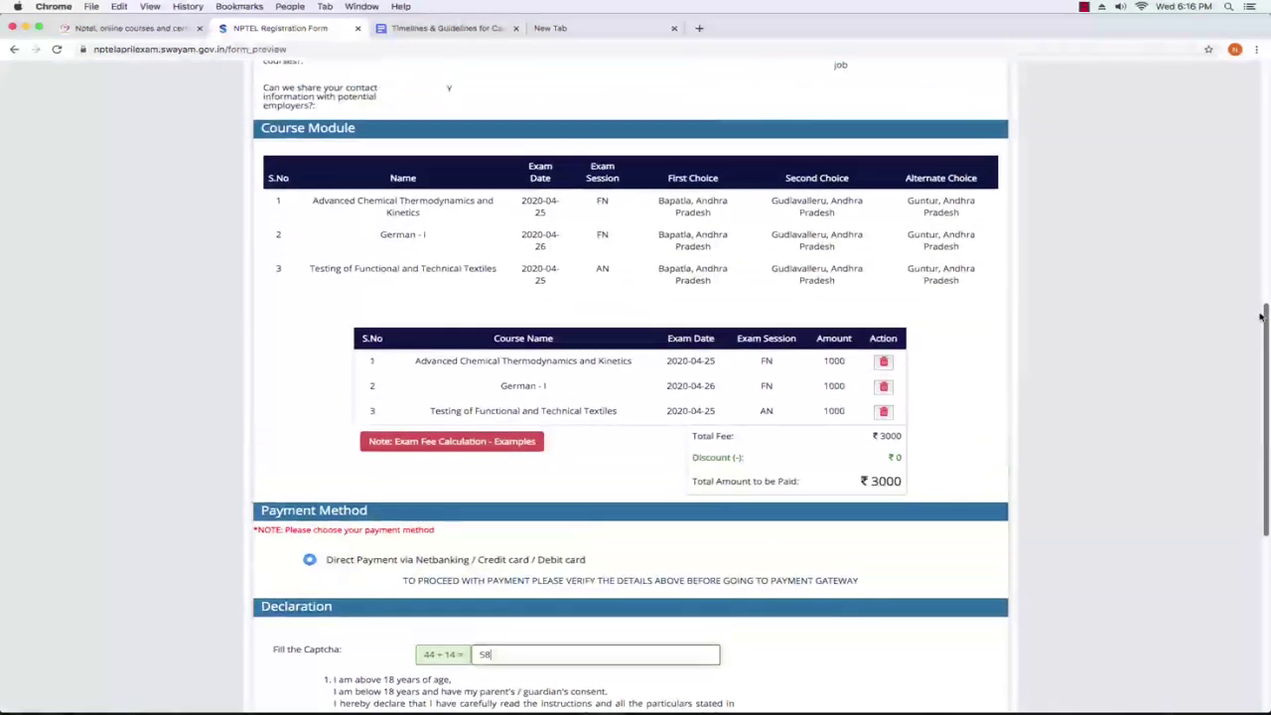
scroll(1261, 321, "down", 10)
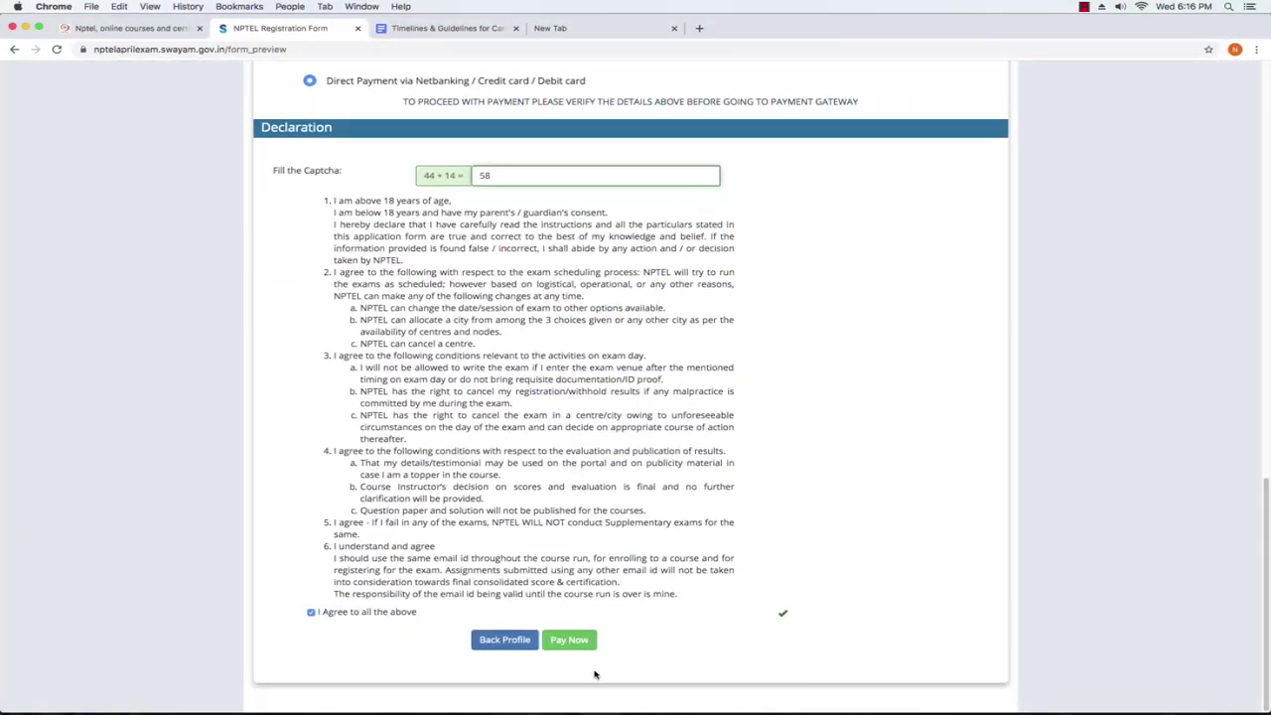
left_click(570, 643)
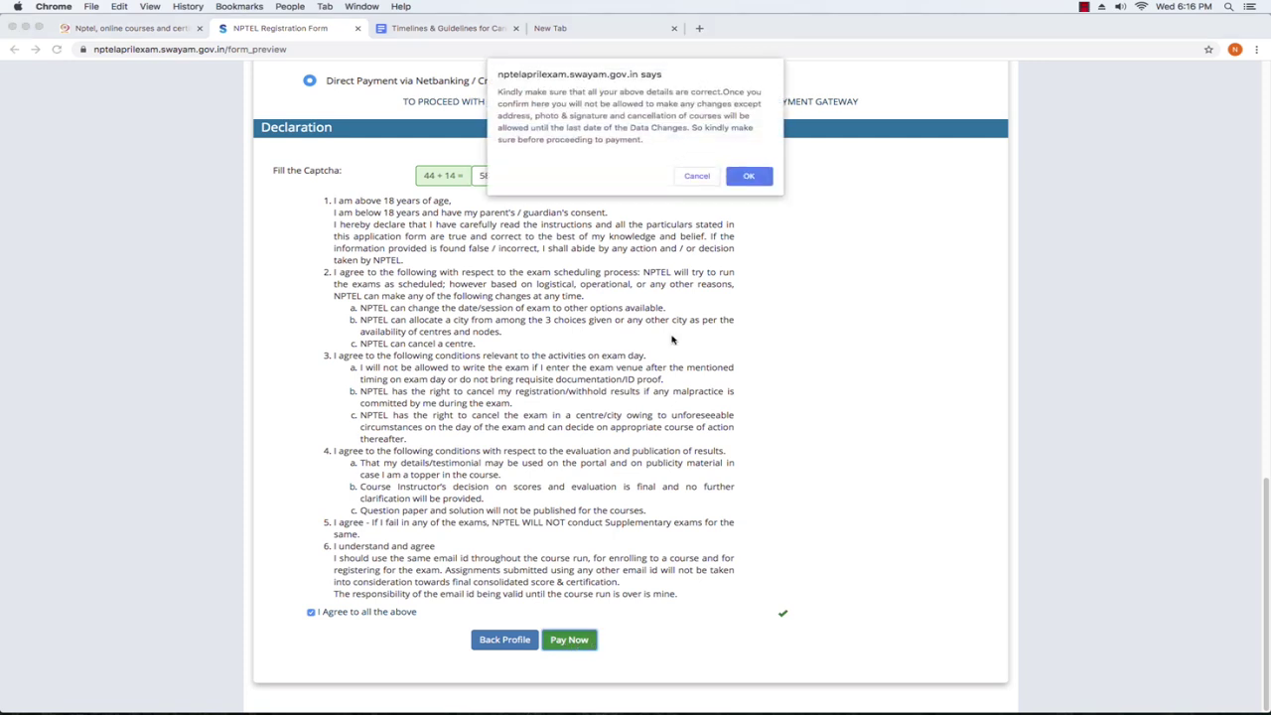
left_click(747, 182)
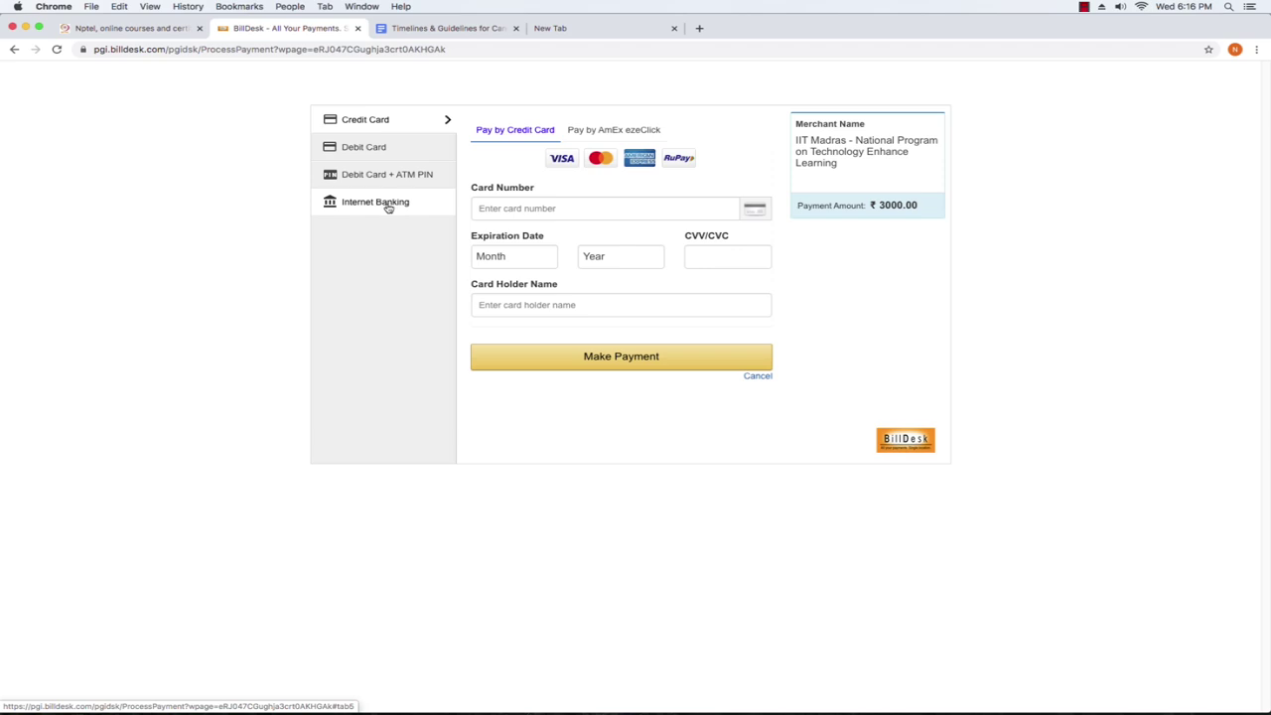
Choose the debit card payment method and go through its card number, expiration month and year, CVV/CVC and card holder name fields without filling them
left_click(390, 154)
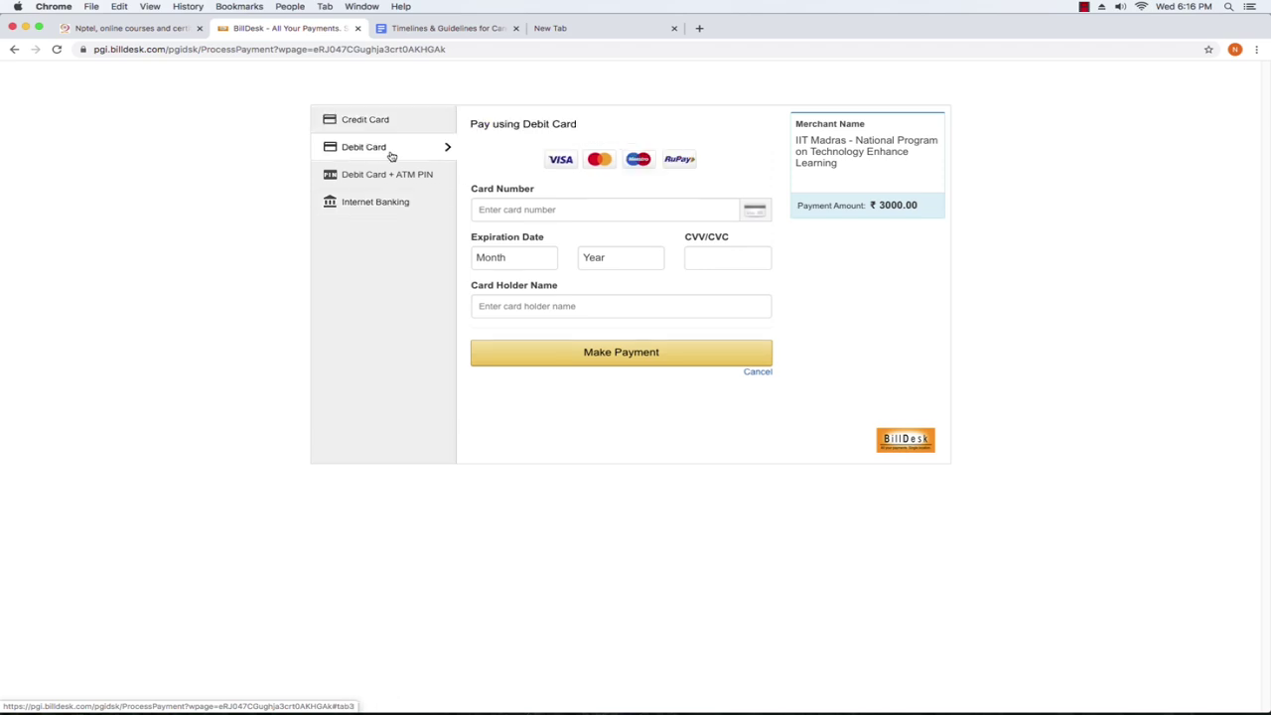
left_click(536, 209)
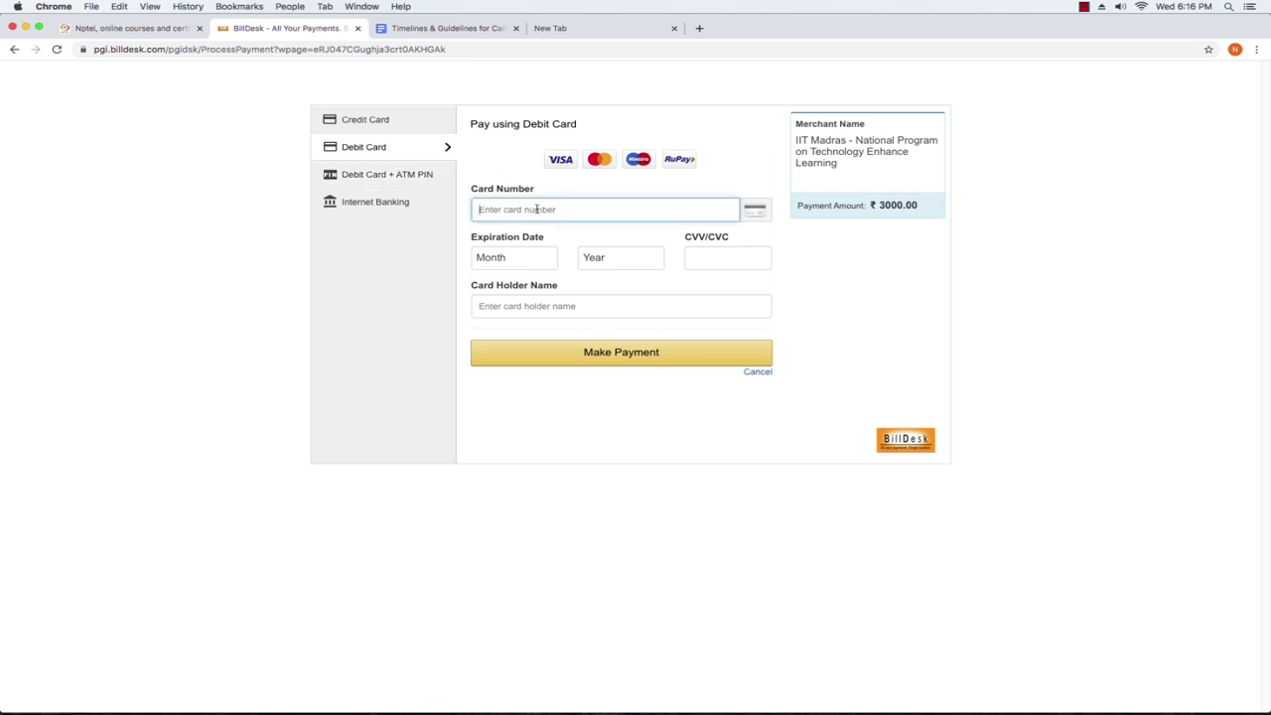
left_click(528, 261)
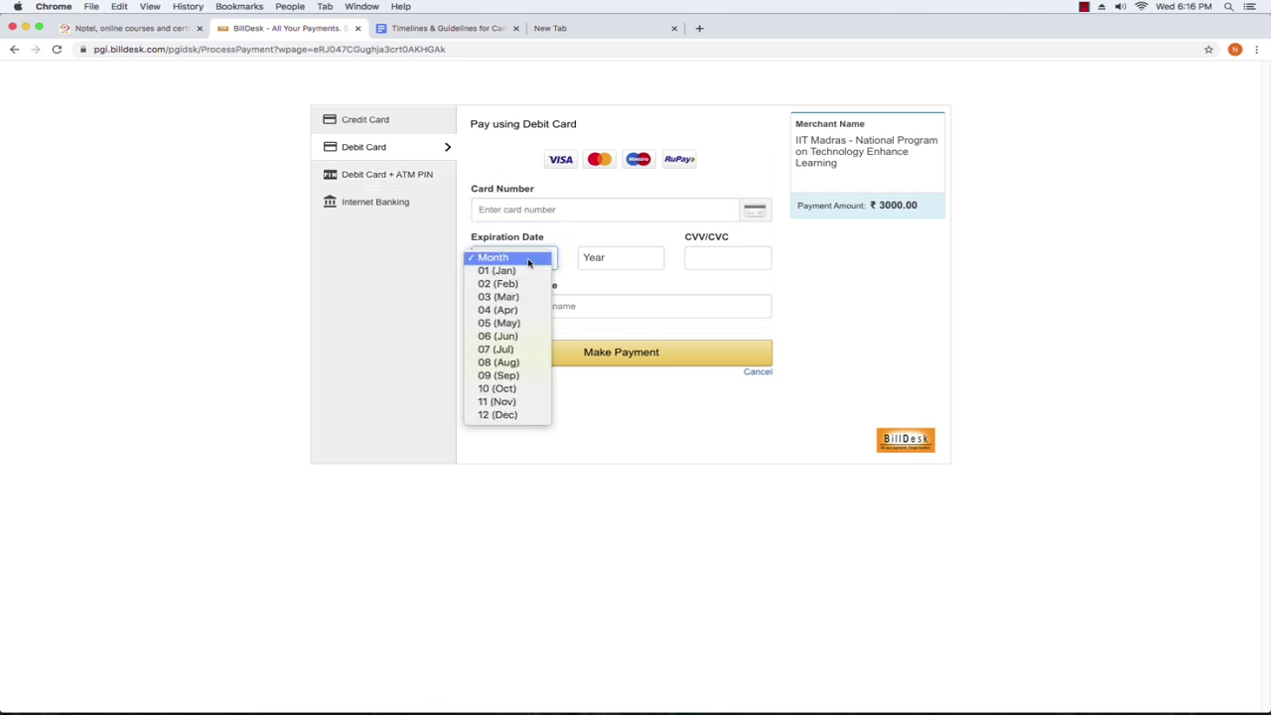
left_click(633, 260)
left_click(630, 261)
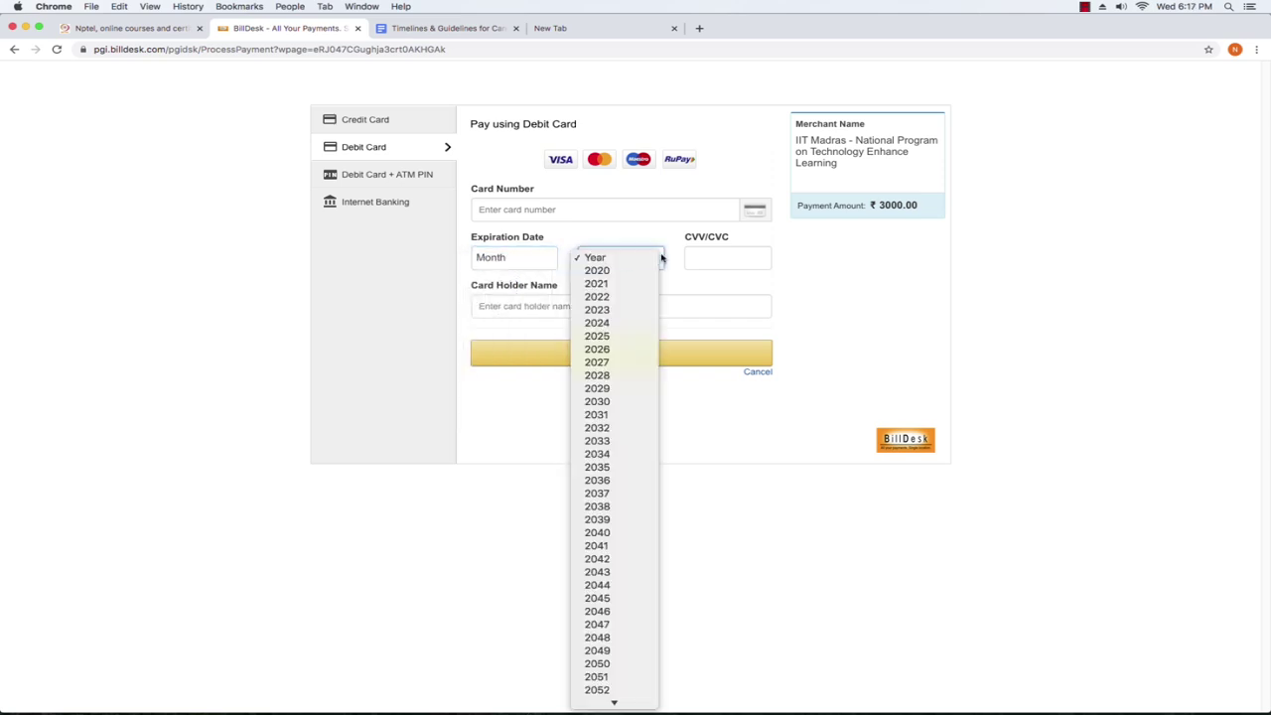
left_click(709, 257)
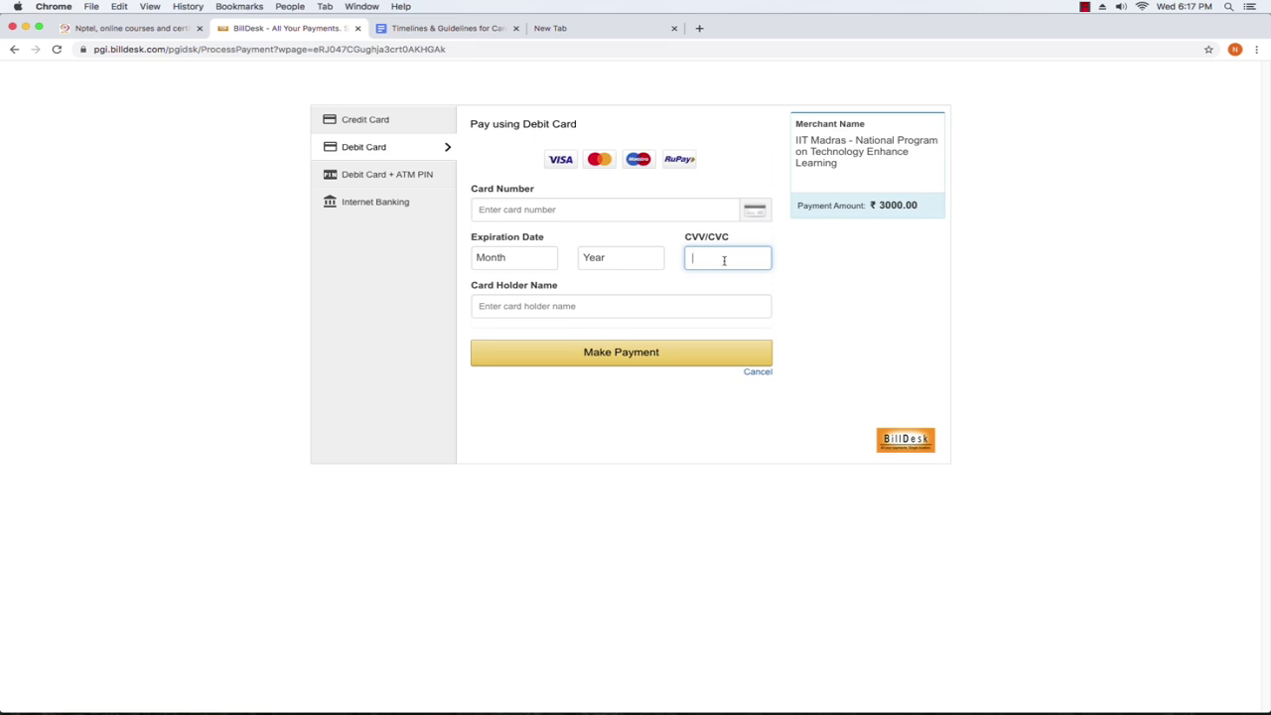
left_click(527, 306)
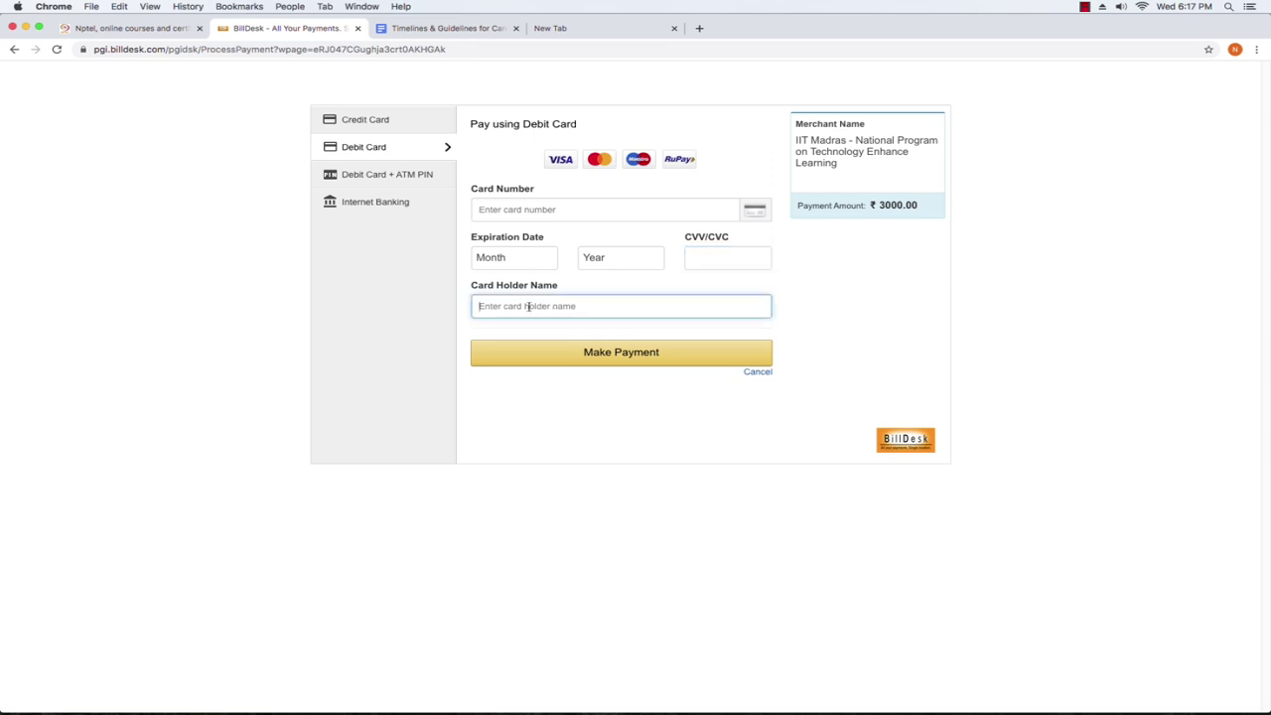